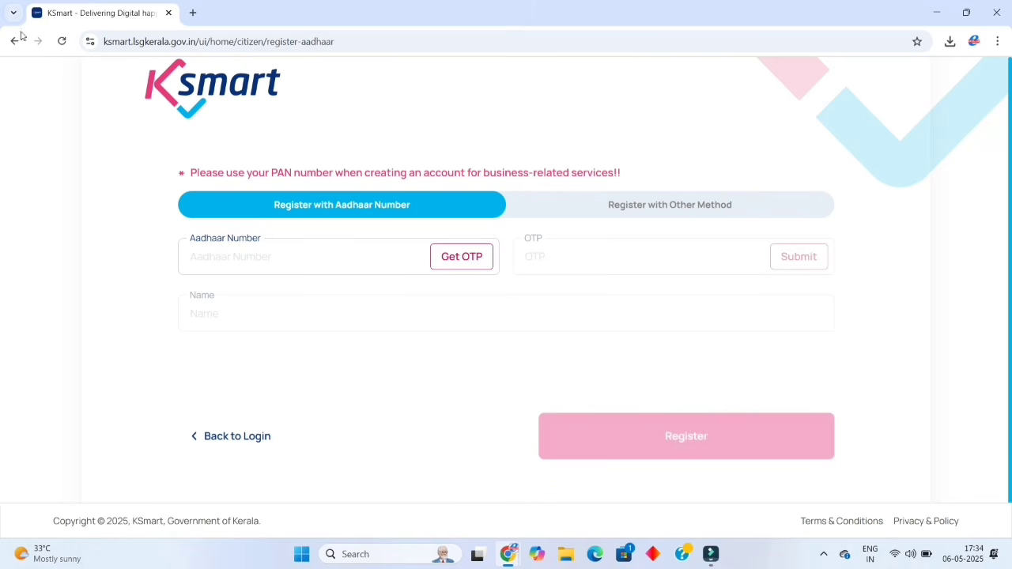
# Log in through Citizen Login with the registered phone number and one-time code.
pyautogui.click(14, 43)
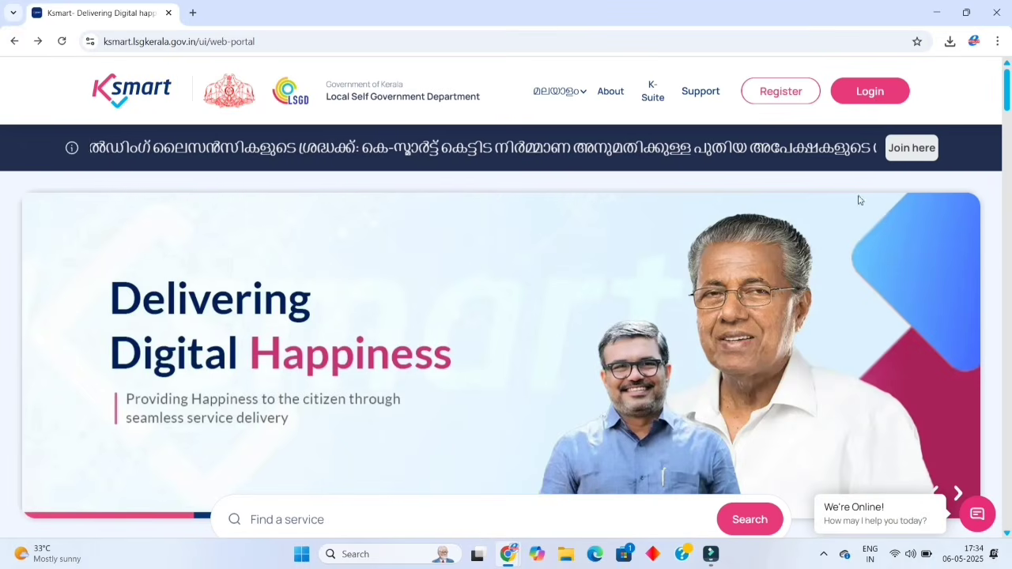
pyautogui.click(874, 99)
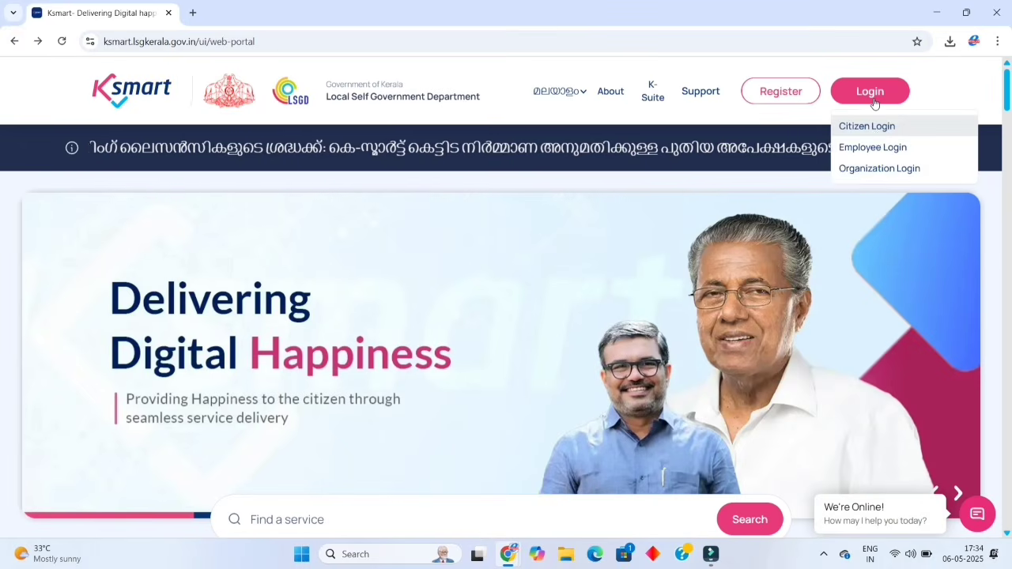
pyautogui.click(875, 134)
pyautogui.click(671, 226)
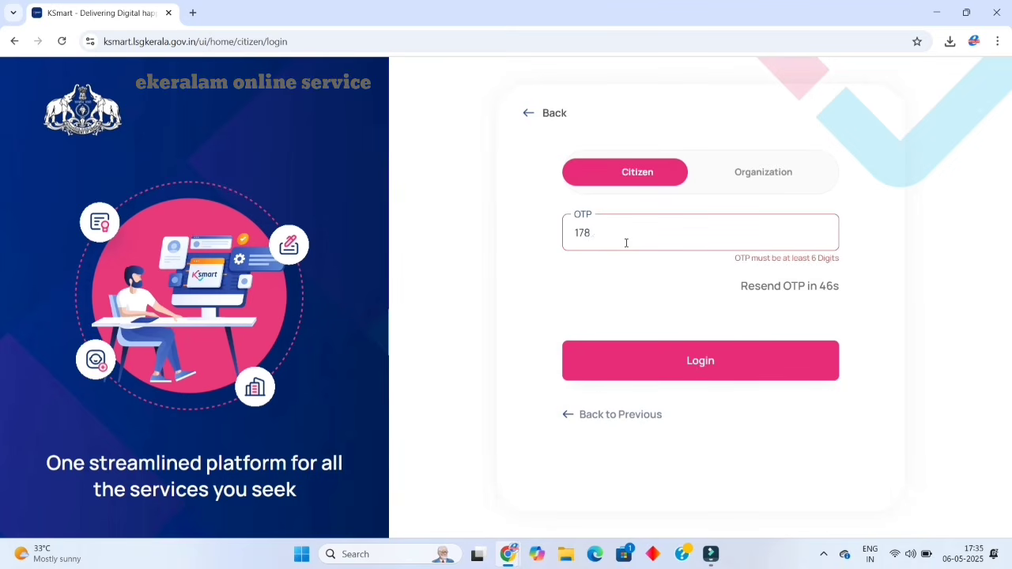
pyautogui.write('125')
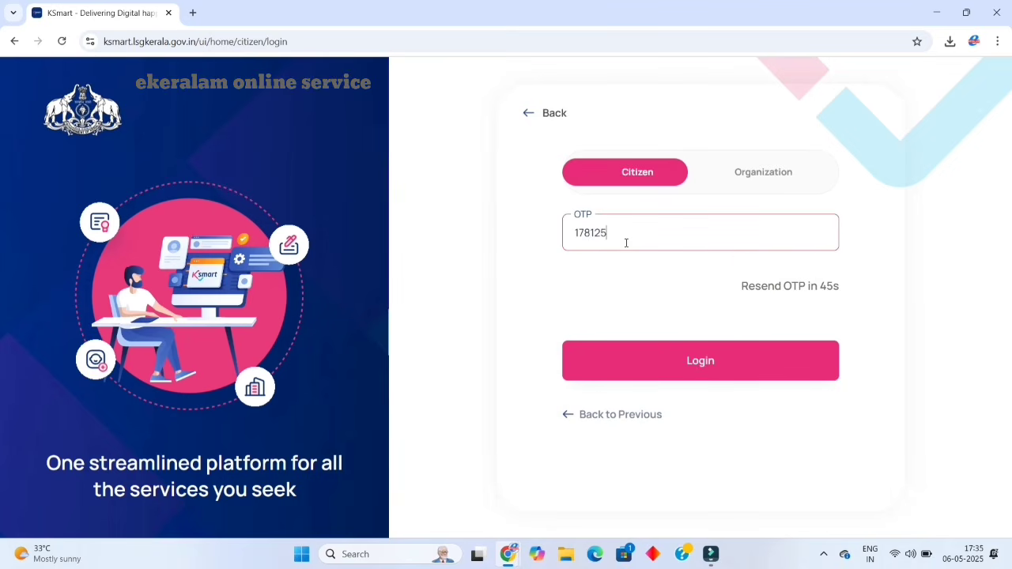
pyautogui.click(649, 360)
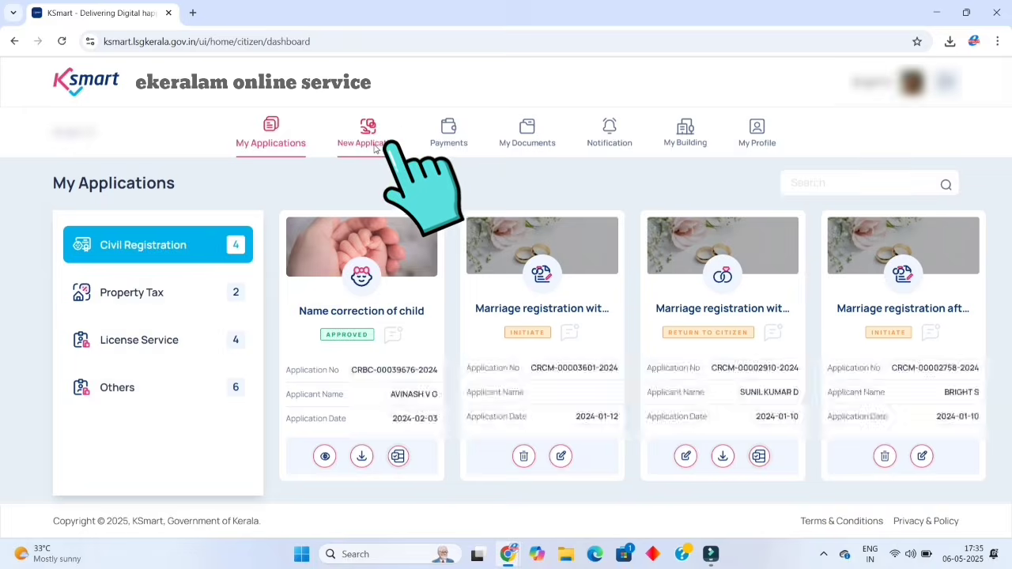
# Start an Application for New IFTE & OS License under License Service.
pyautogui.click(375, 148)
pyautogui.scroll(-1, 202, 361)
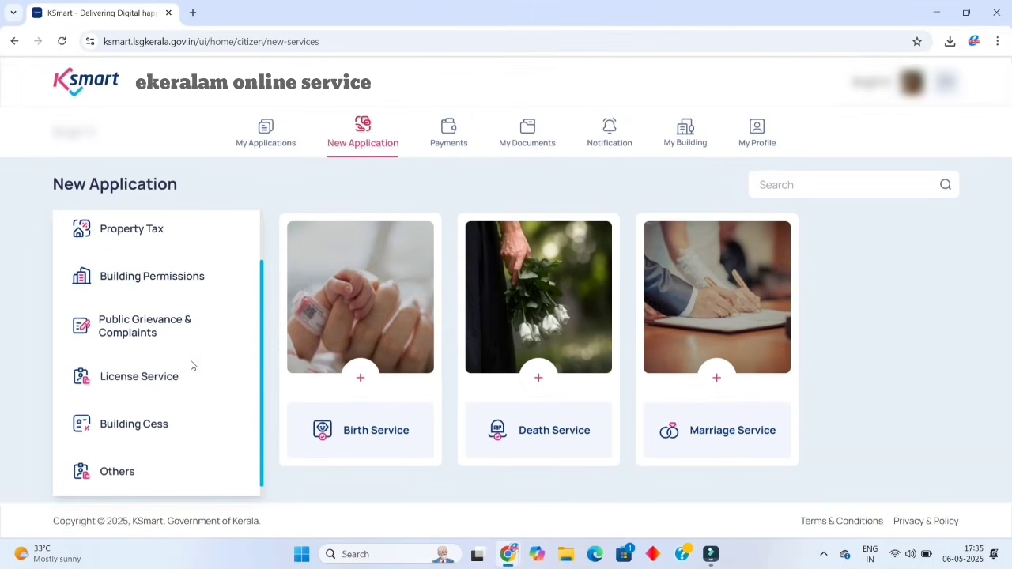
pyautogui.click(169, 374)
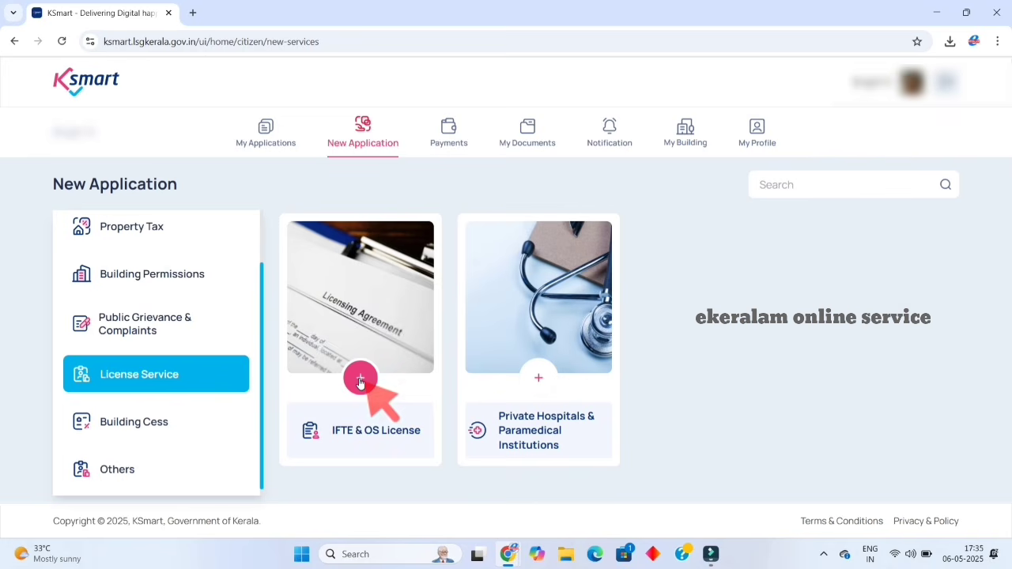
pyautogui.click(359, 380)
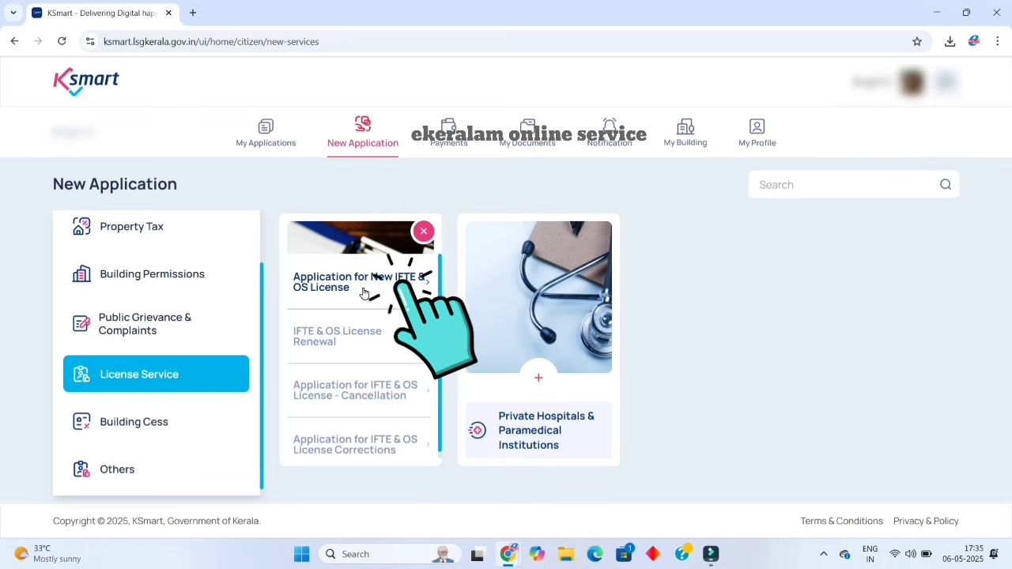
pyautogui.click(364, 294)
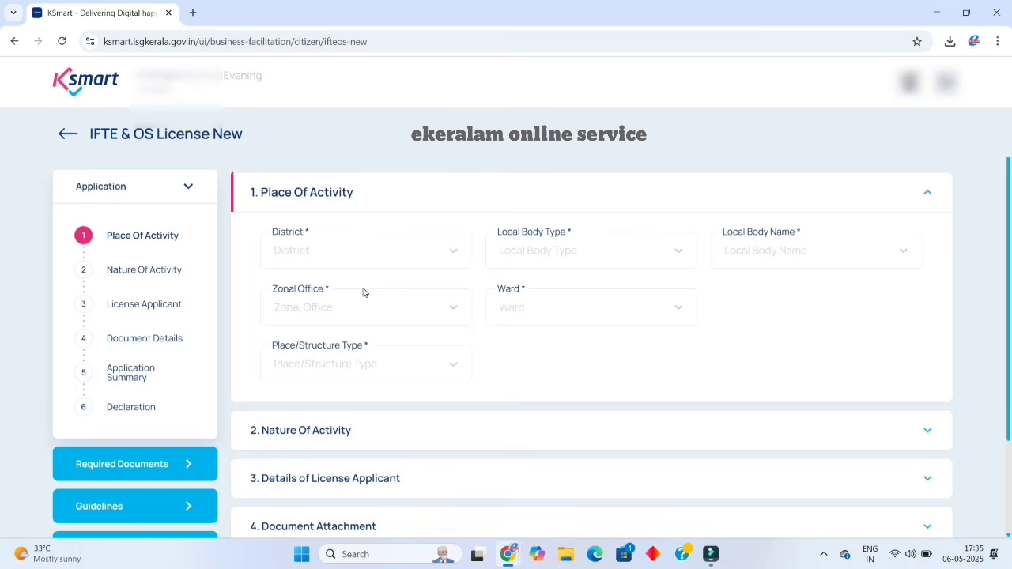
# Set the district to Kollam and the local body to Adichanalloor Grama Panchayat.
pyautogui.click(393, 262)
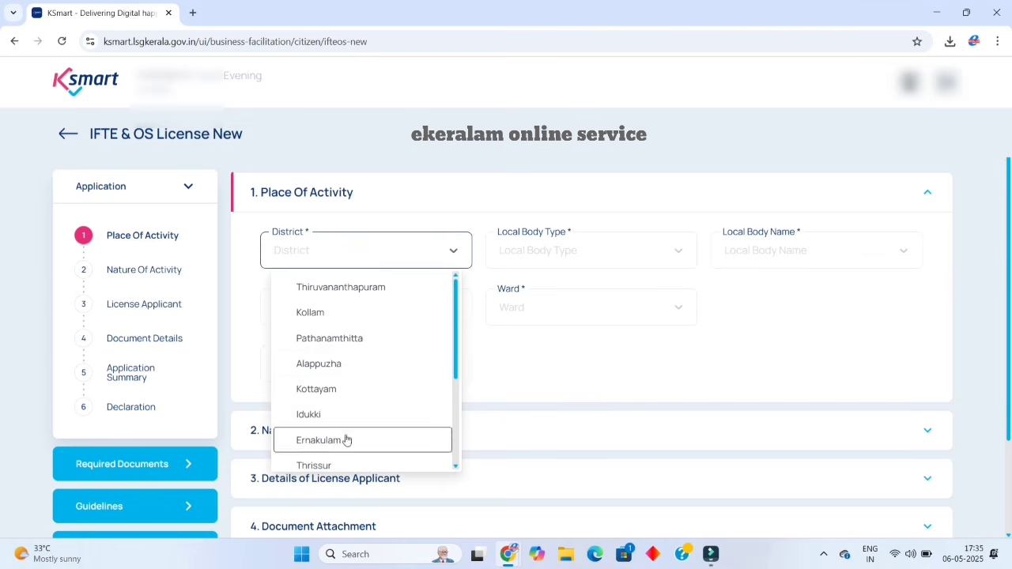
pyautogui.click(340, 313)
pyautogui.click(584, 261)
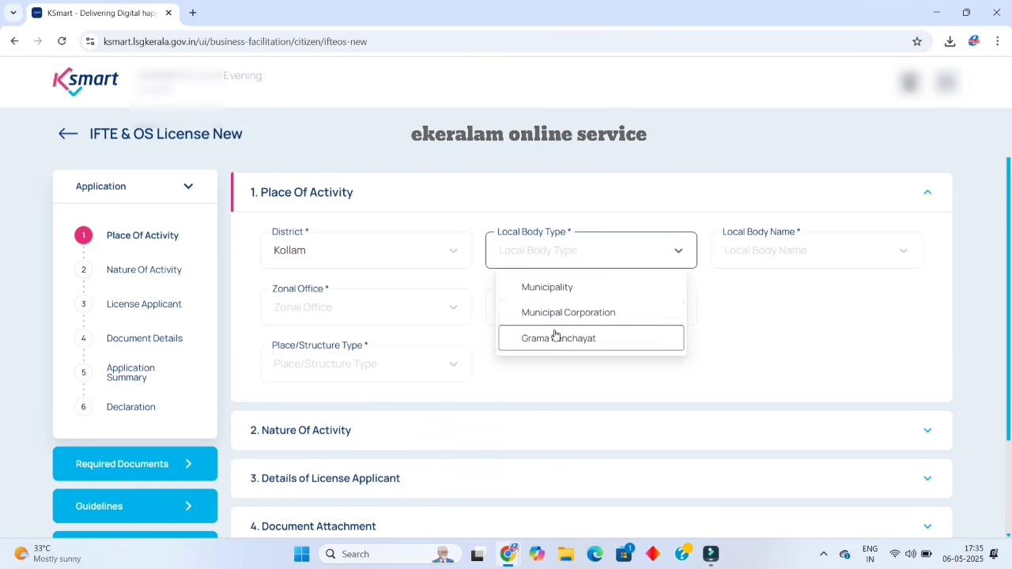
pyautogui.click(562, 339)
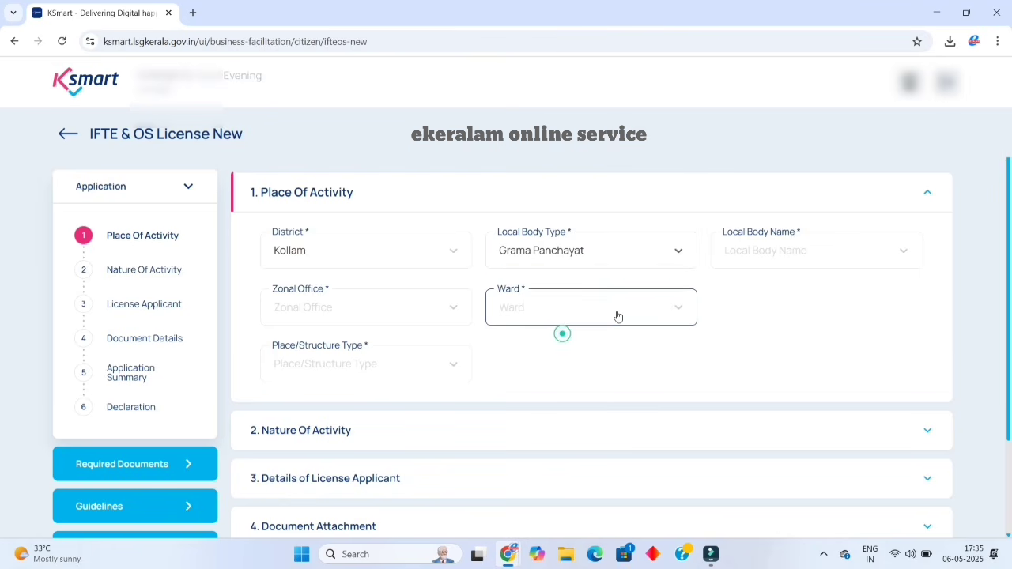
pyautogui.click(800, 256)
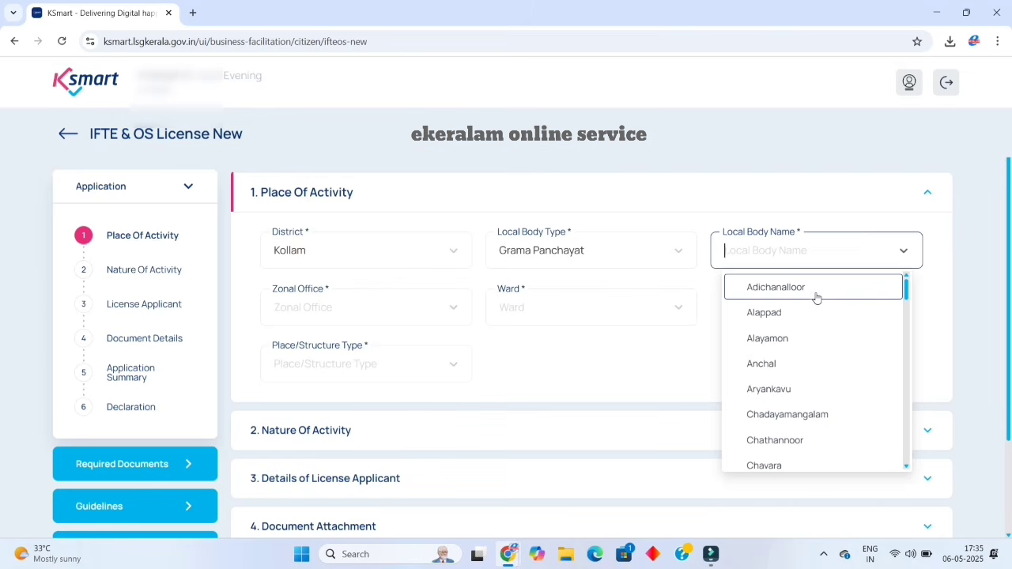
pyautogui.scroll(-3, 834, 340)
pyautogui.scroll(3, 840, 350)
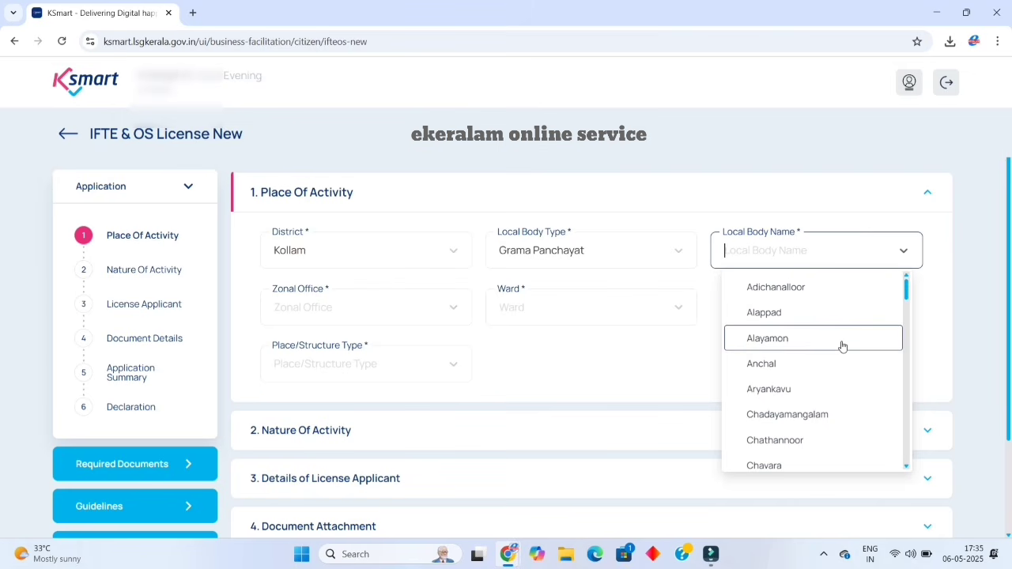
pyautogui.click(798, 287)
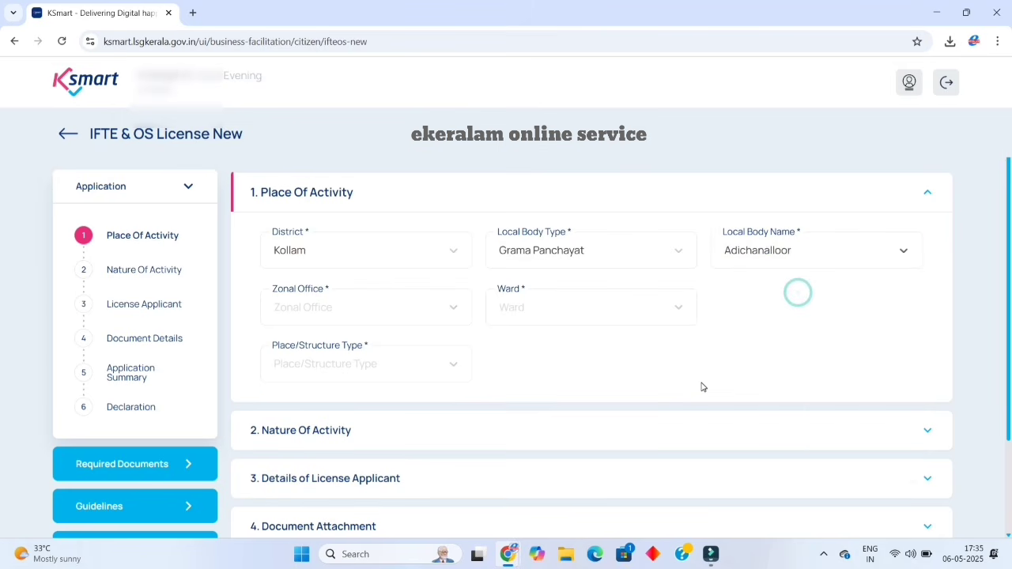
# Choose Main Office as the zonal office and select the activity's ward.
pyautogui.click(395, 316)
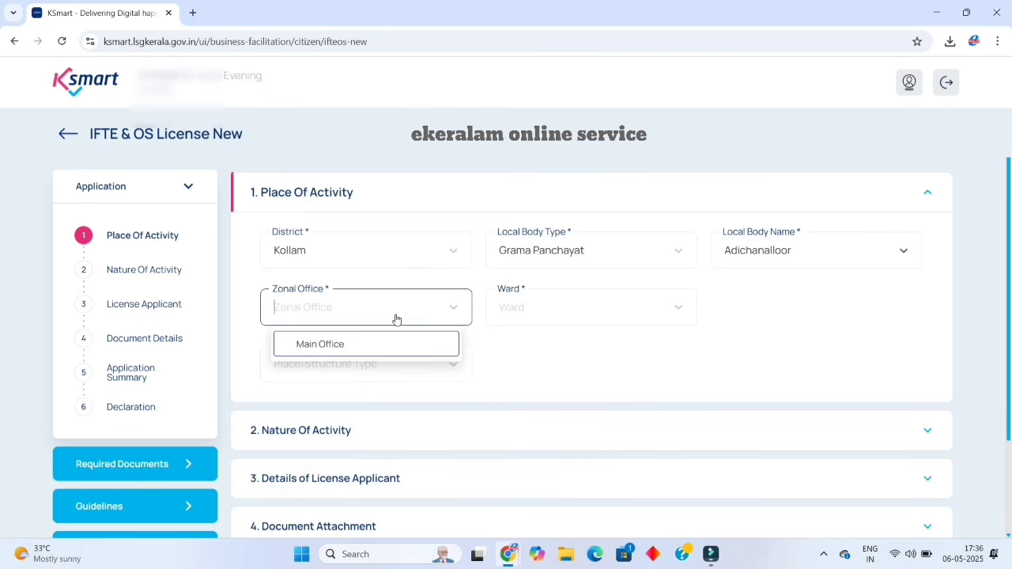
pyautogui.click(375, 345)
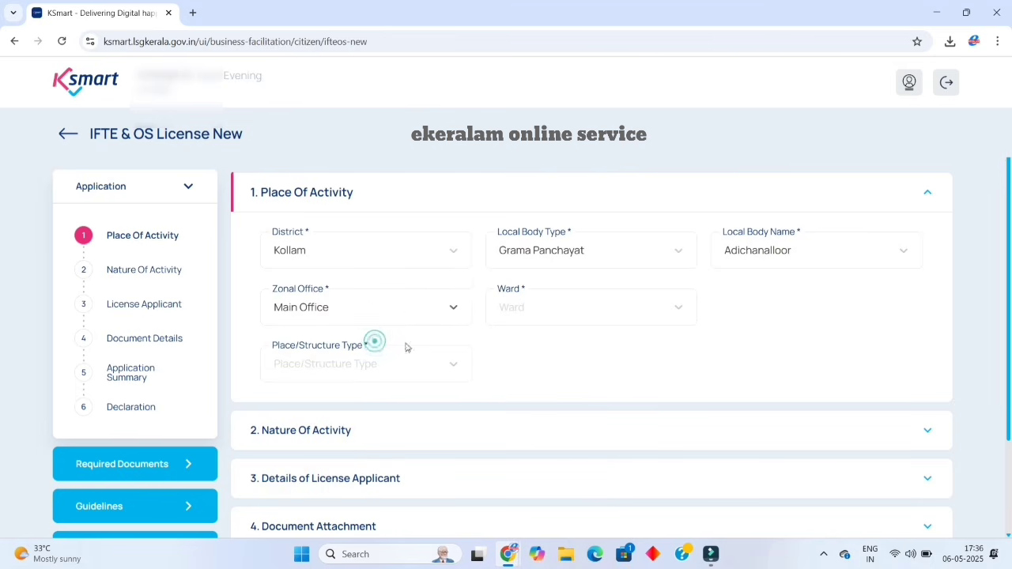
pyautogui.click(587, 312)
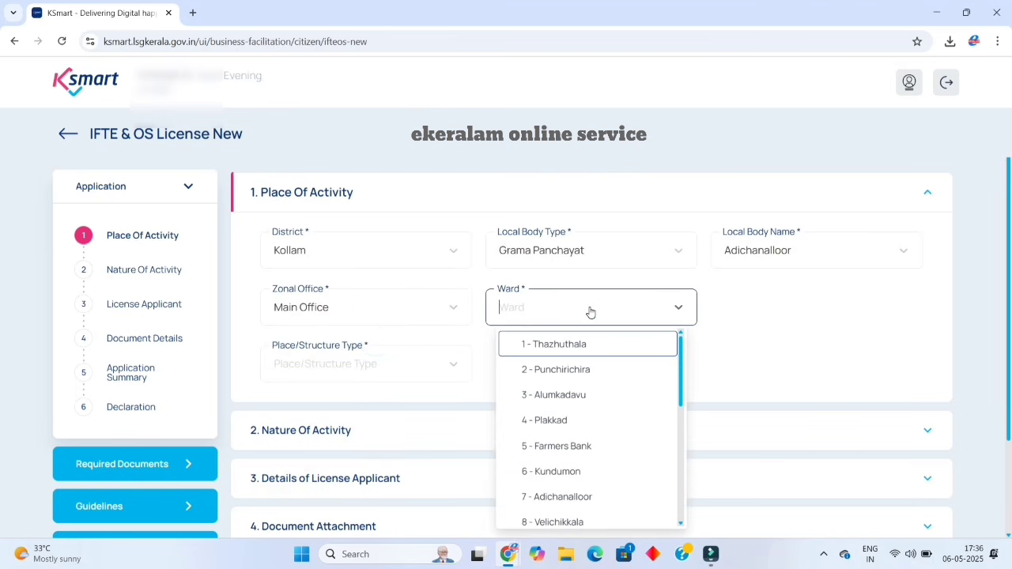
pyautogui.scroll(-1, 567, 431)
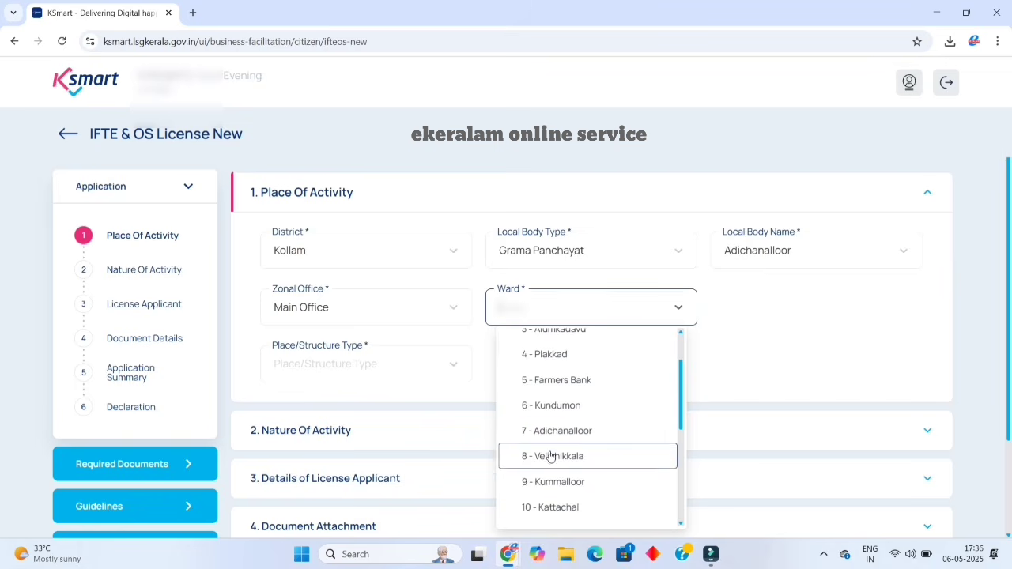
pyautogui.click(558, 468)
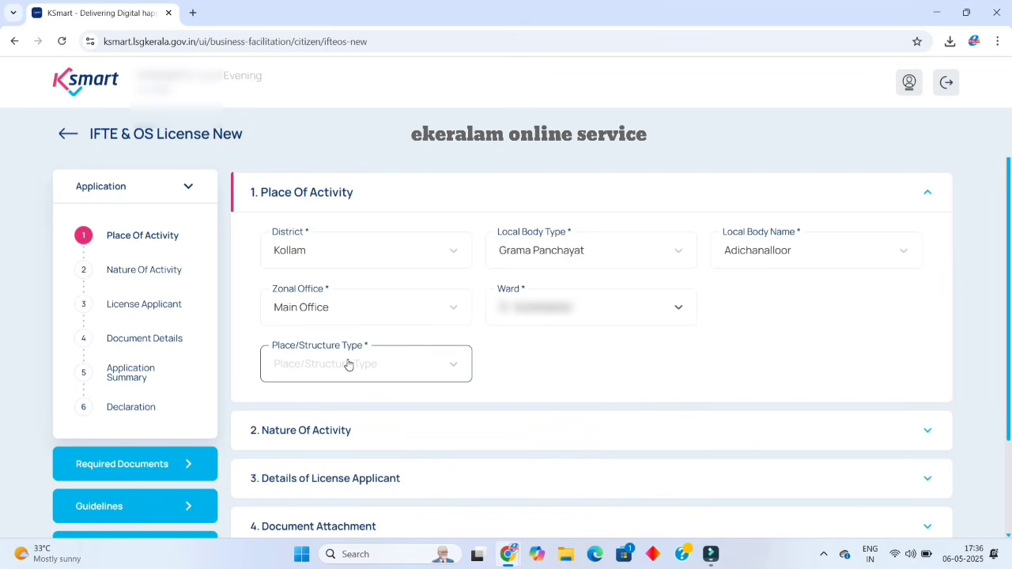
# Make the place a Permanent Building and enter the building's door number.
pyautogui.click(387, 364)
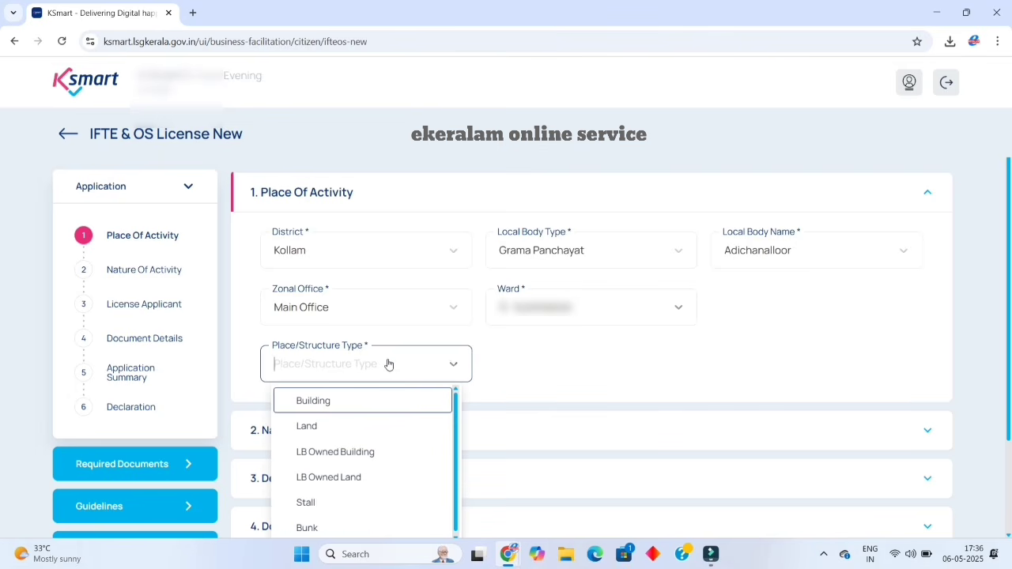
pyautogui.click(348, 401)
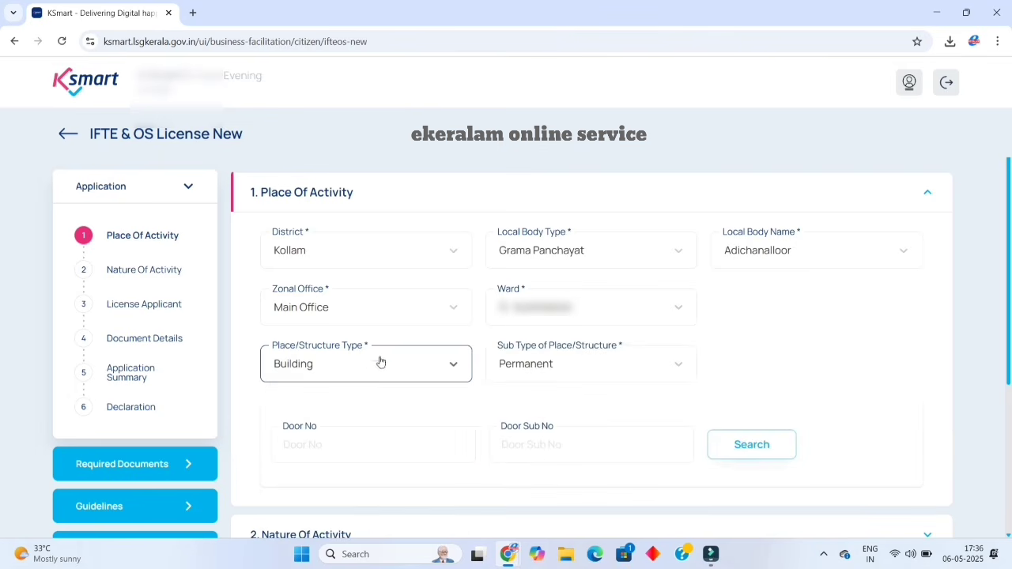
pyautogui.scroll(-3, 413, 308)
pyautogui.scroll(3, 413, 280)
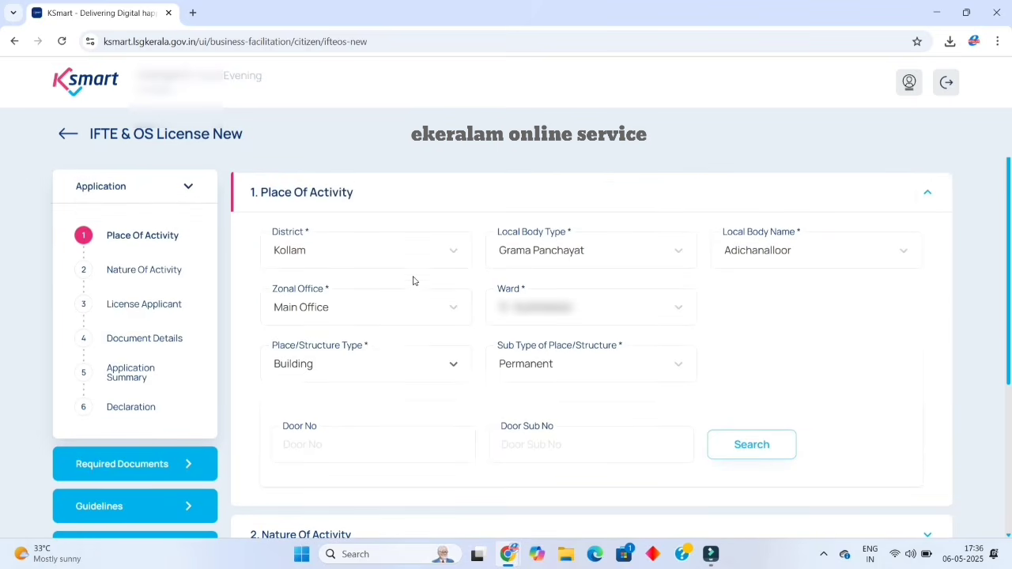
pyautogui.click(399, 366)
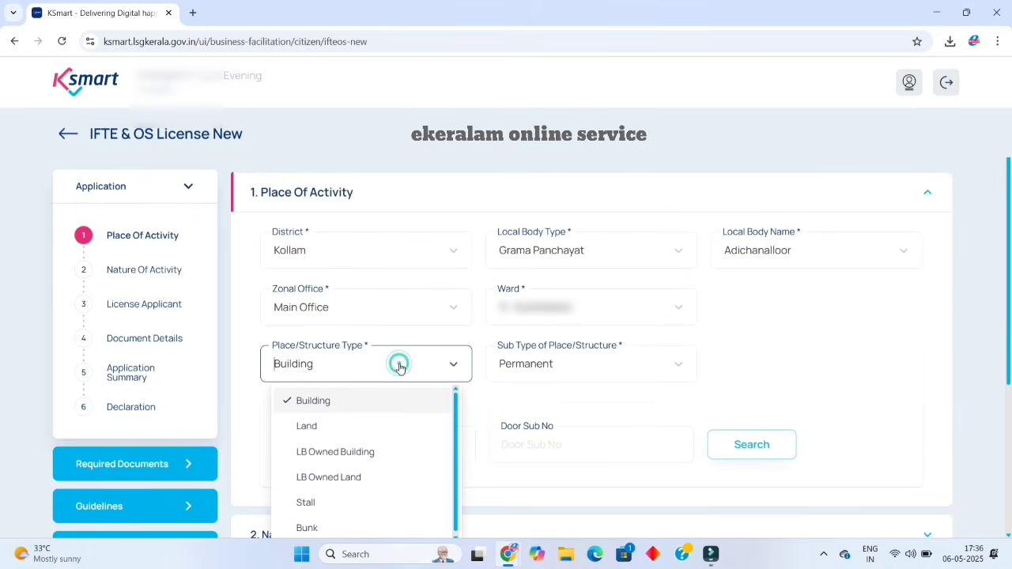
pyautogui.click(374, 427)
pyautogui.click(357, 306)
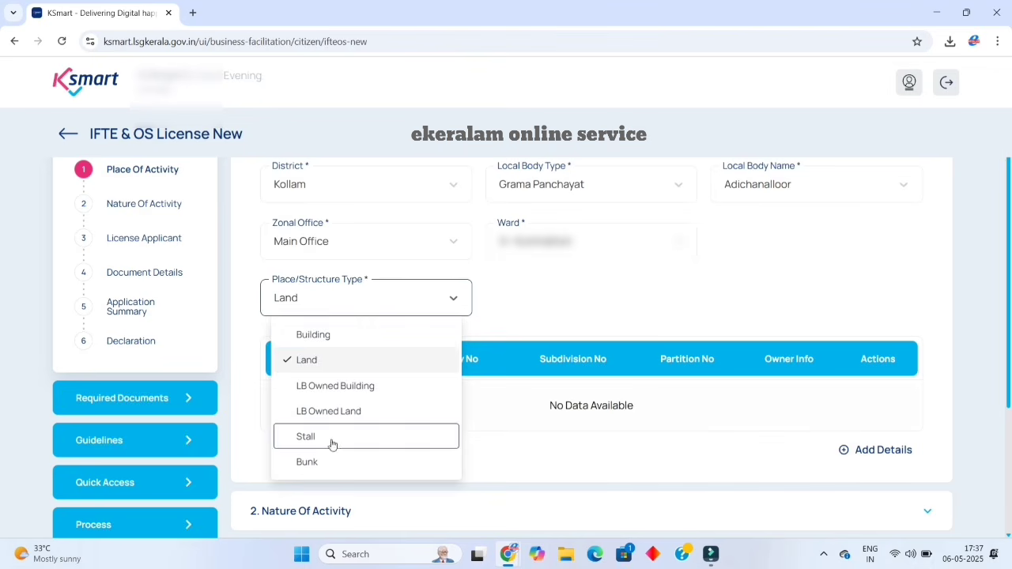
pyautogui.click(325, 335)
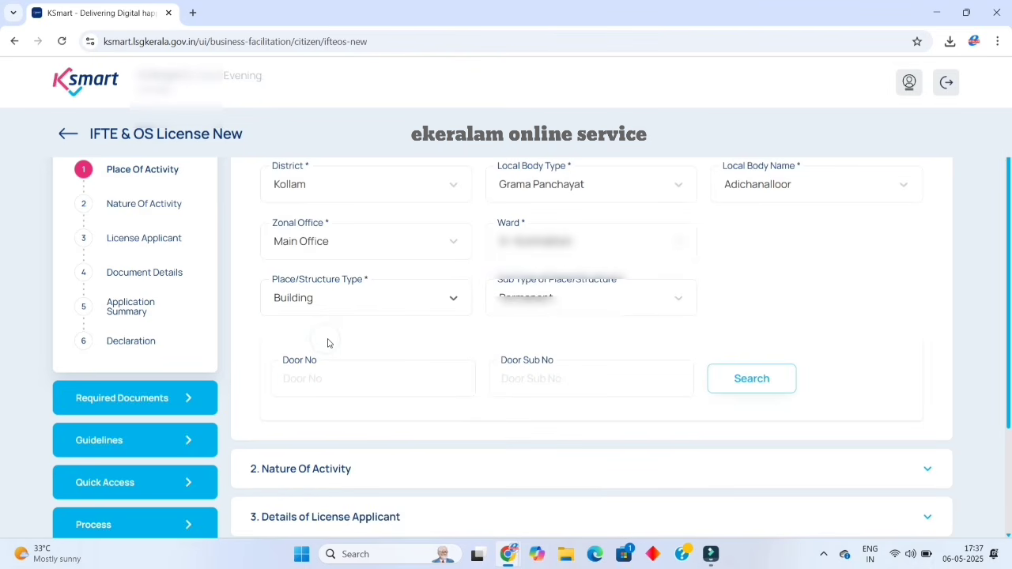
pyautogui.click(662, 307)
pyautogui.click(603, 335)
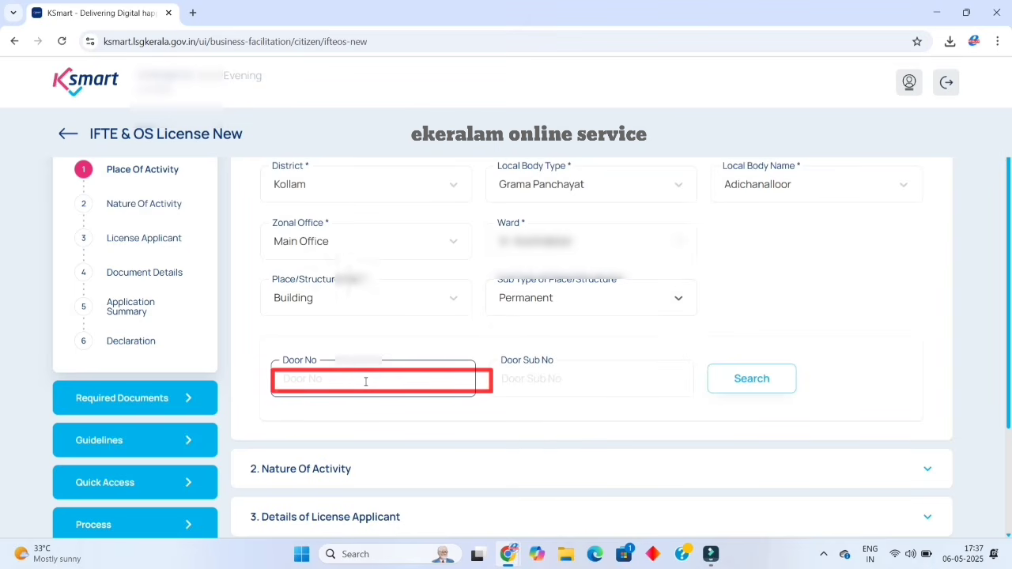
pyautogui.click(365, 381)
pyautogui.write('382')
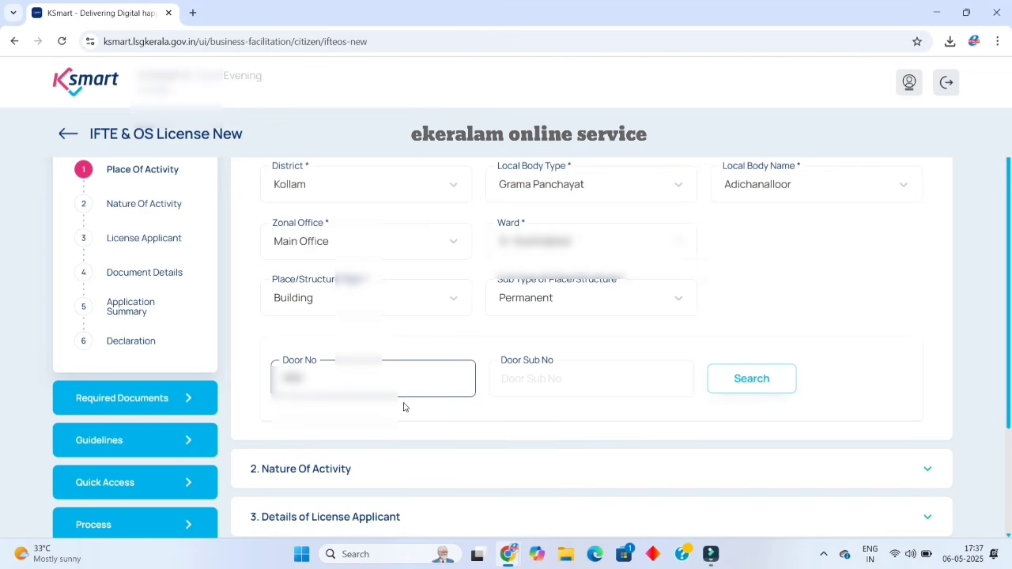
# Look up the building, mark the applicant as not the owner, with Rent ownership.
pyautogui.click(755, 381)
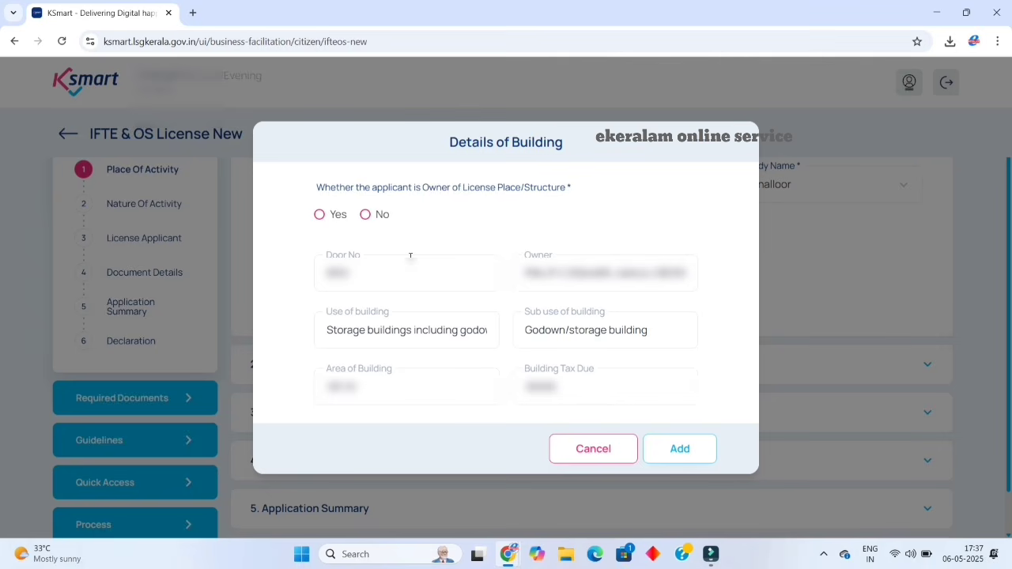
pyautogui.click(319, 217)
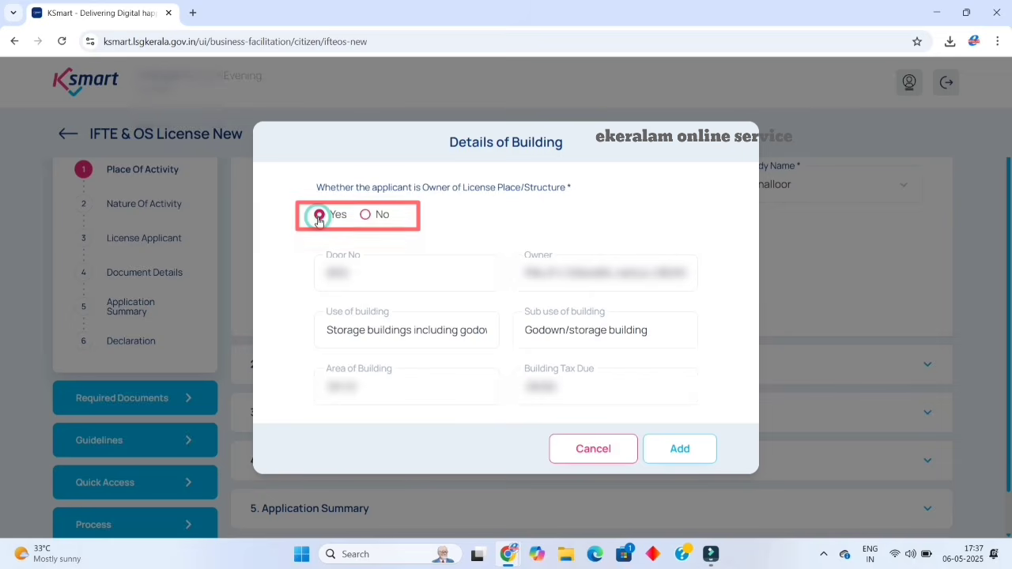
pyautogui.click(365, 214)
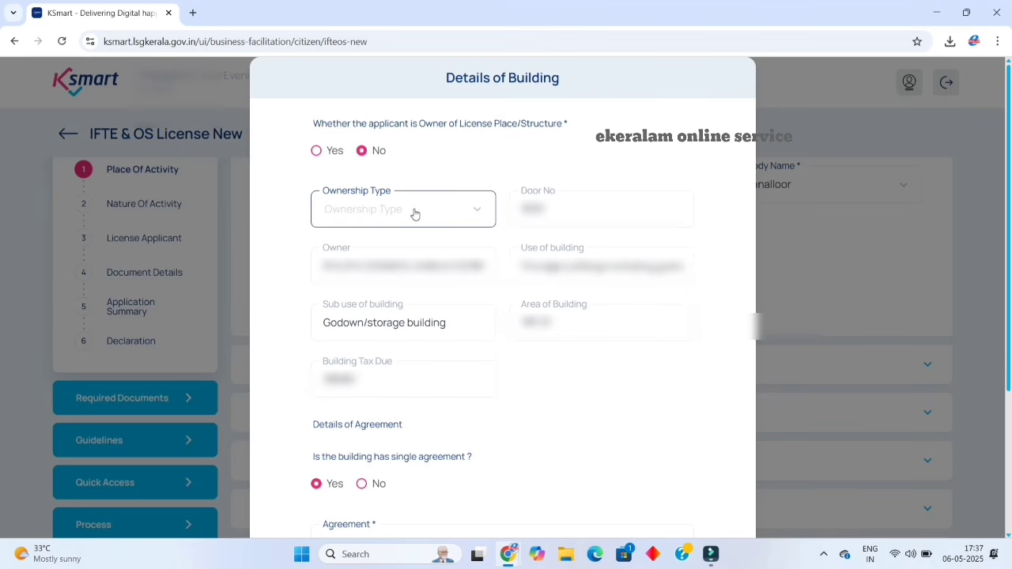
pyautogui.click(447, 213)
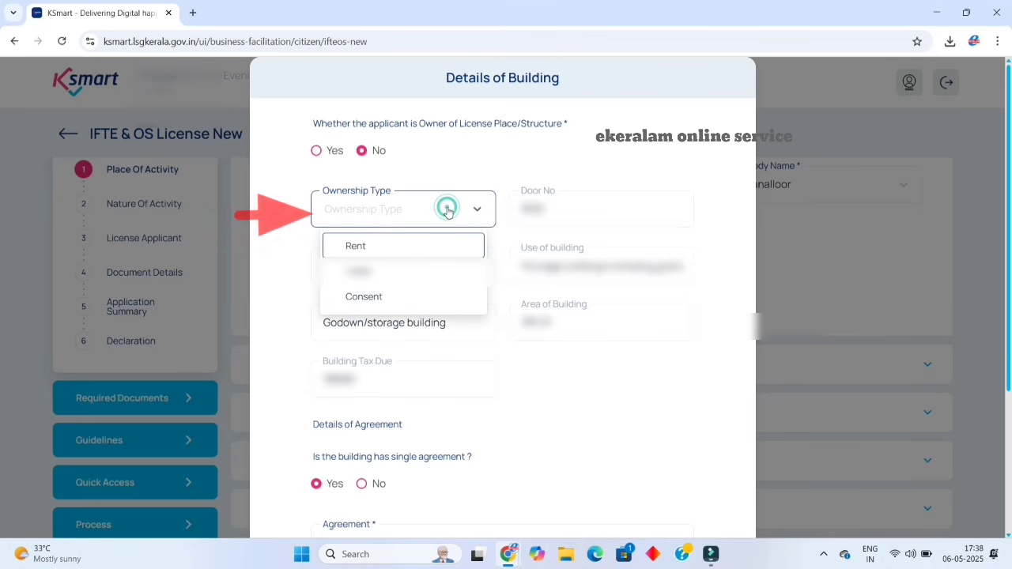
pyautogui.click(411, 244)
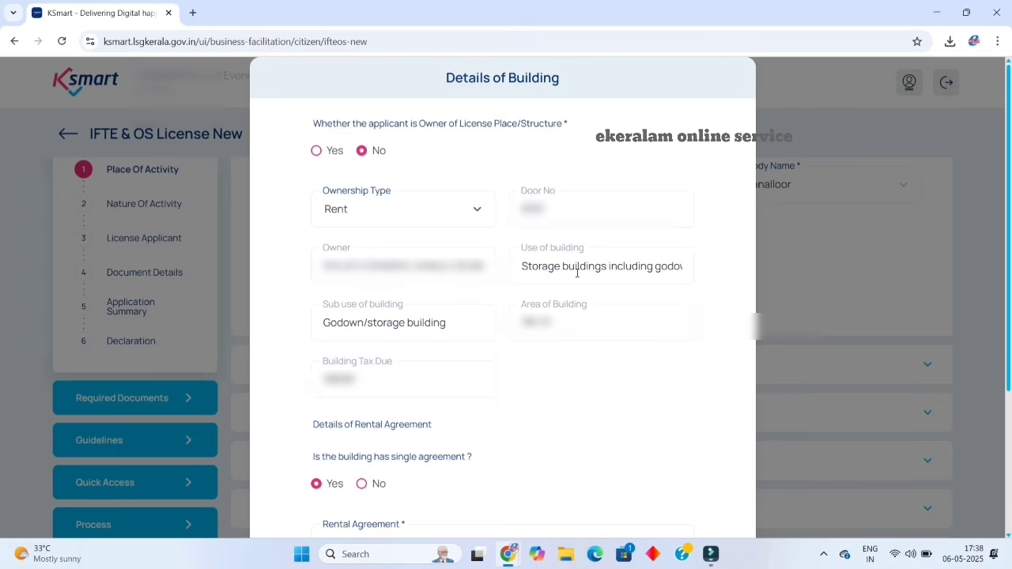
# Keep the building under a single rental agreement rather than multiple agreements.
pyautogui.scroll(-3, 506, 316)
pyautogui.click(390, 340)
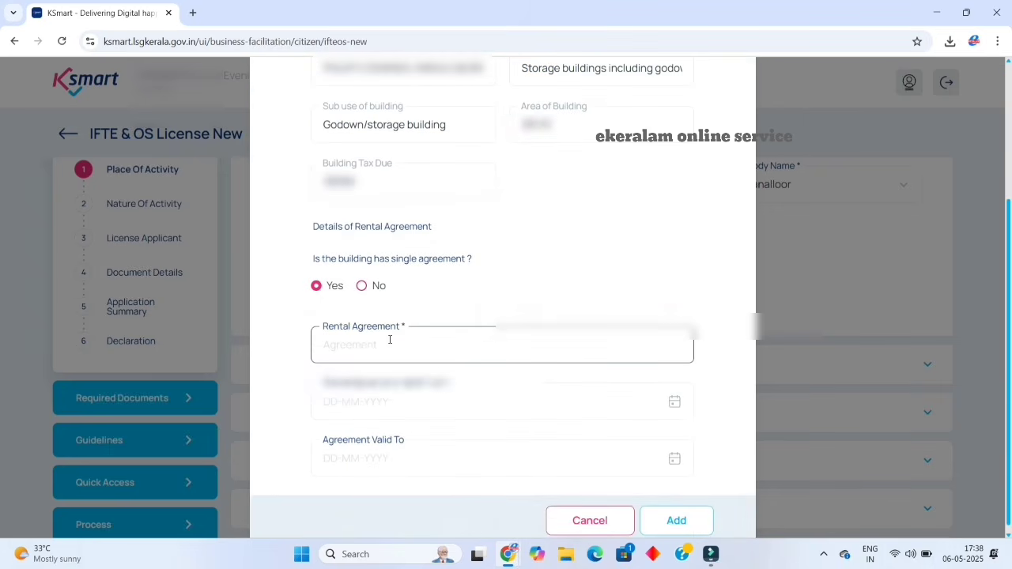
pyautogui.click(355, 314)
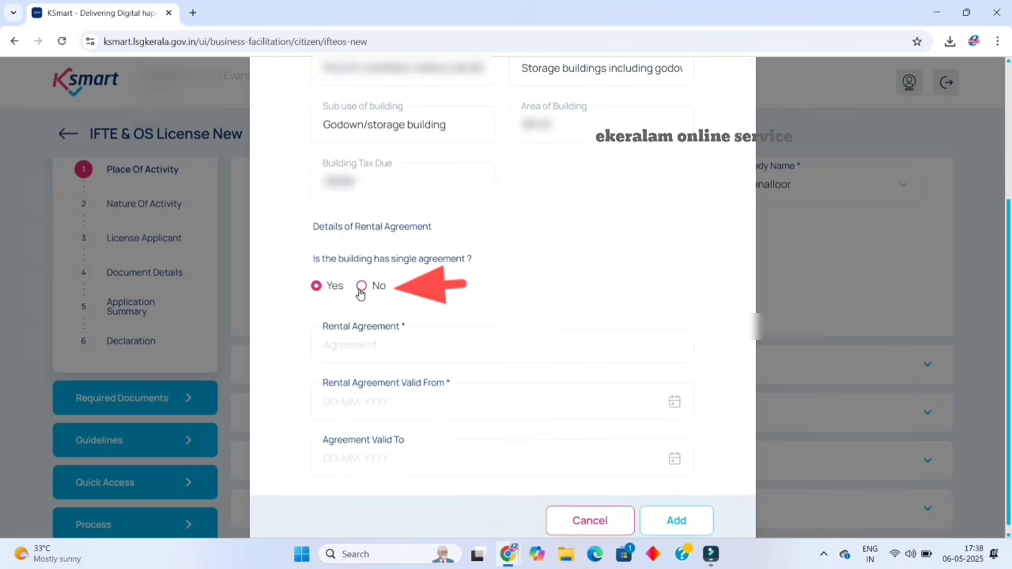
pyautogui.click(360, 290)
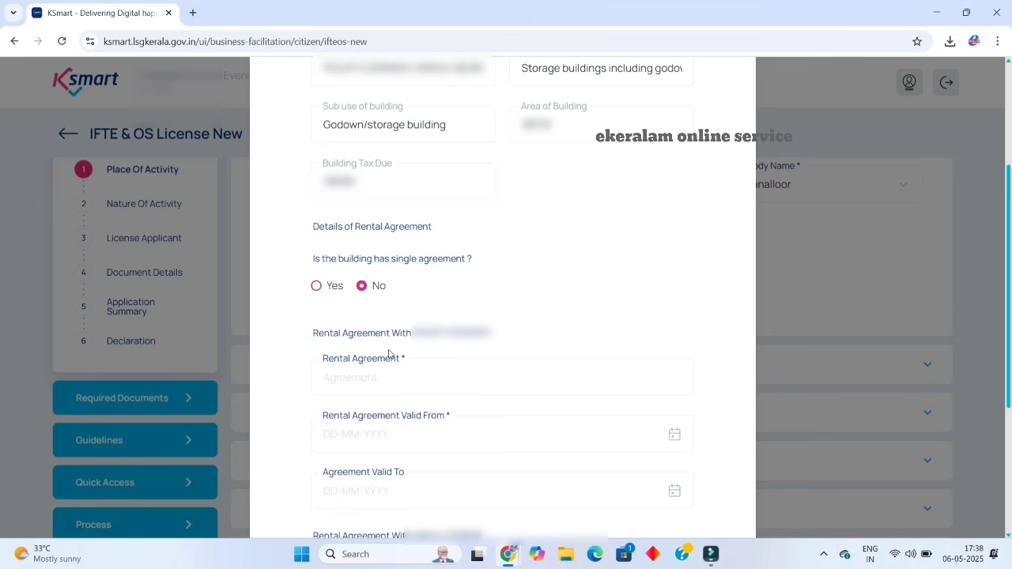
pyautogui.click(389, 376)
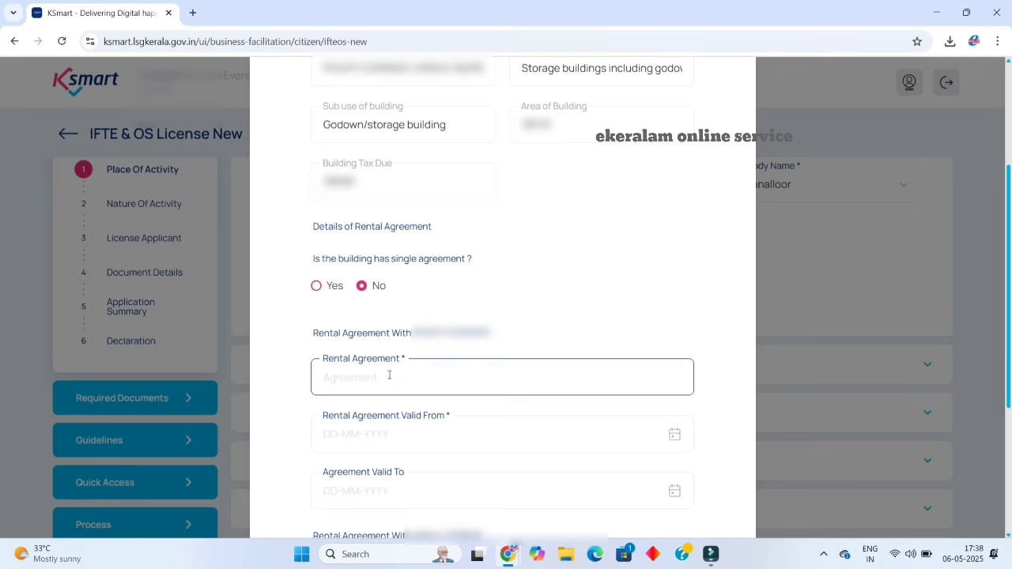
pyautogui.click(316, 287)
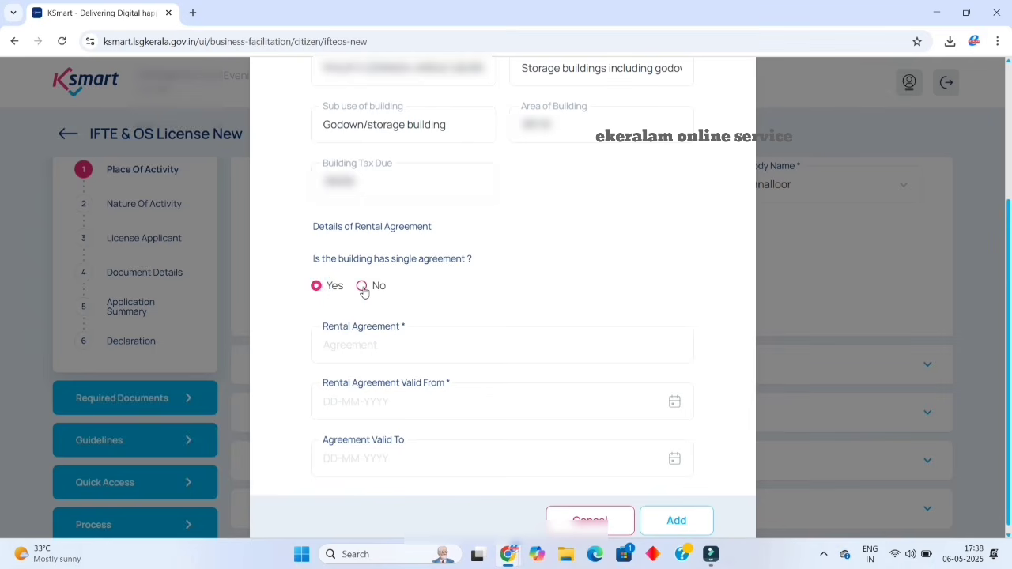
pyautogui.click(362, 287)
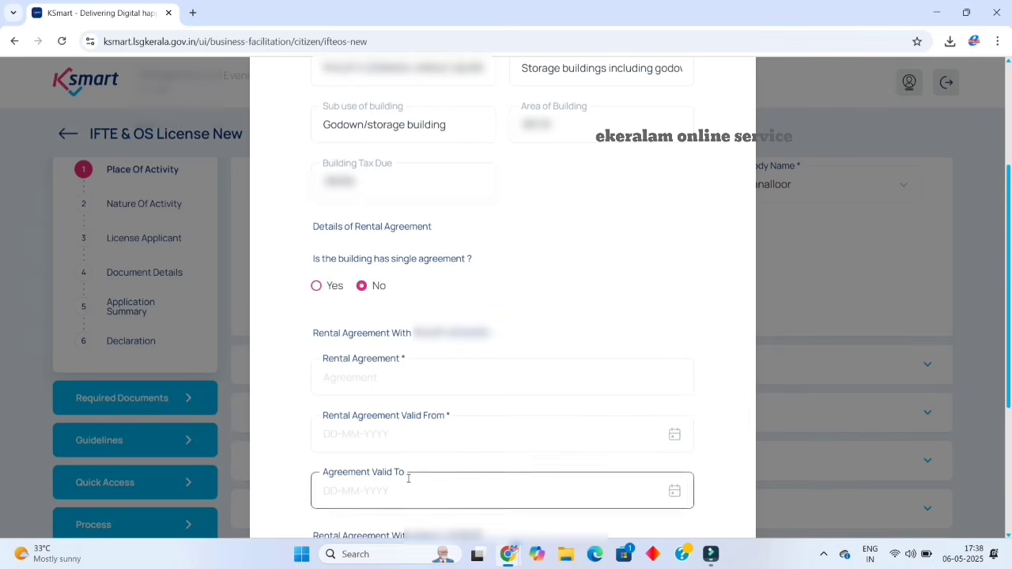
pyautogui.click(315, 287)
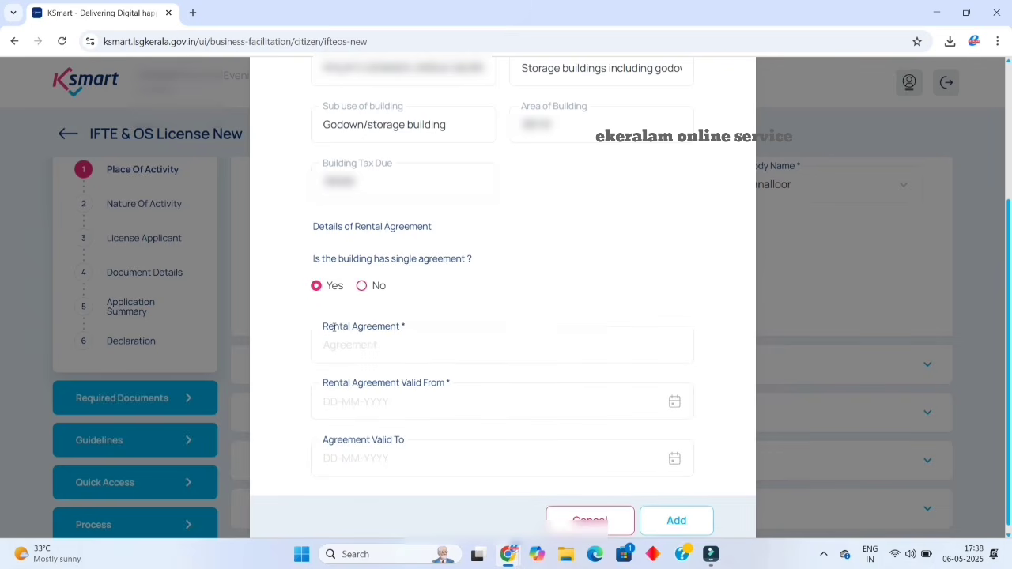
# Enter the rental agreement number, validity 16-02-2024 to 15-02-2034, and add the building.
pyautogui.click(364, 347)
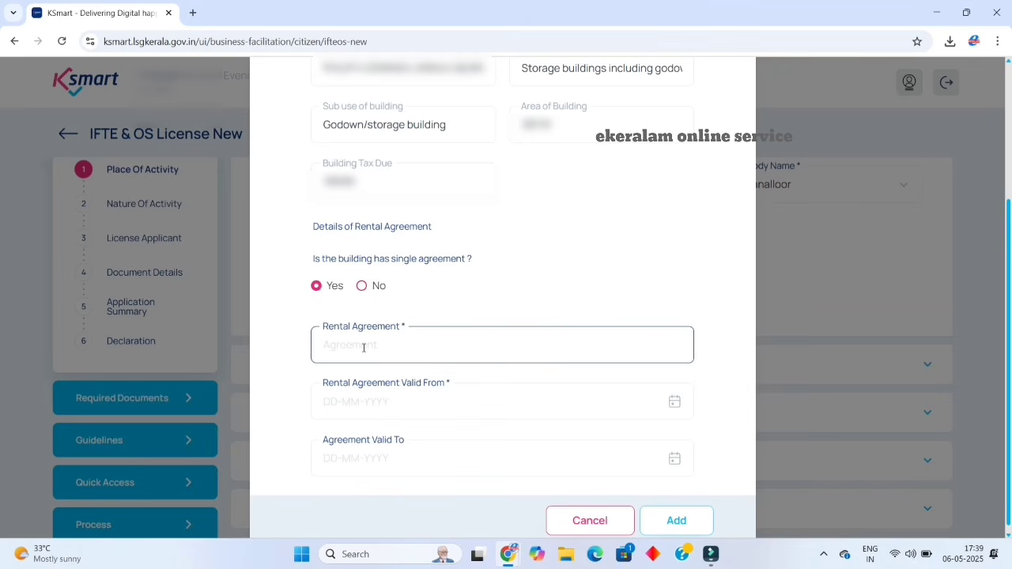
pyautogui.click(362, 346)
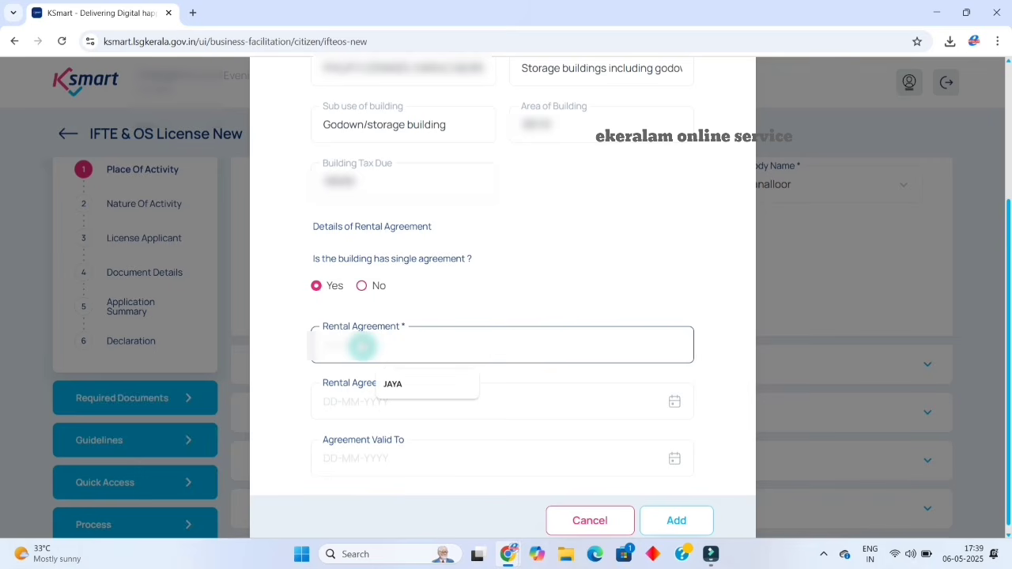
pyautogui.write('1408')
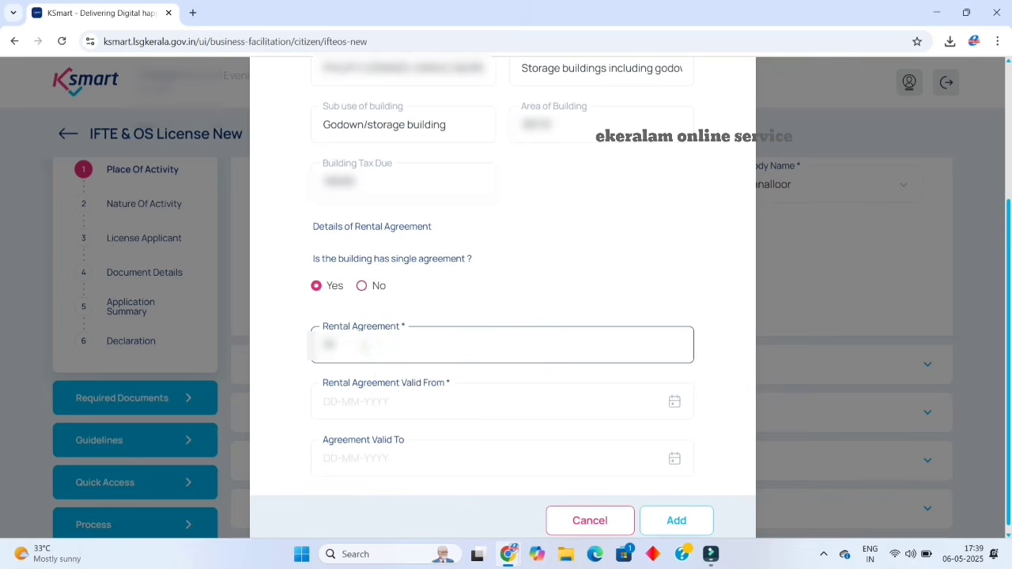
pyautogui.write(' no12')
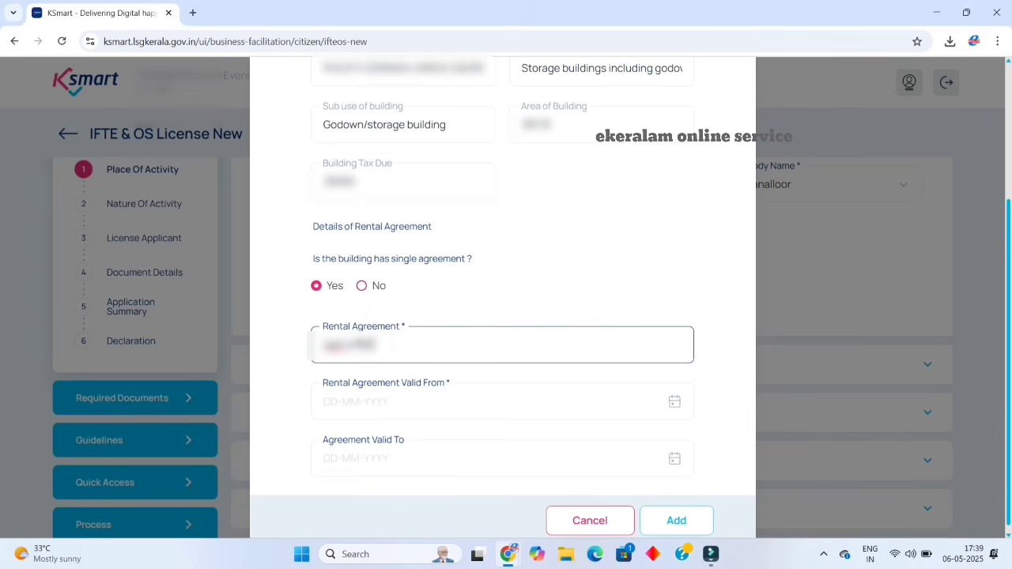
pyautogui.press('BackSpace')
pyautogui.press('BackSpace')
pyautogui.press('BackSpace')
pyautogui.press('BackSpace')
pyautogui.press('BackSpace')
pyautogui.press('BackSpace')
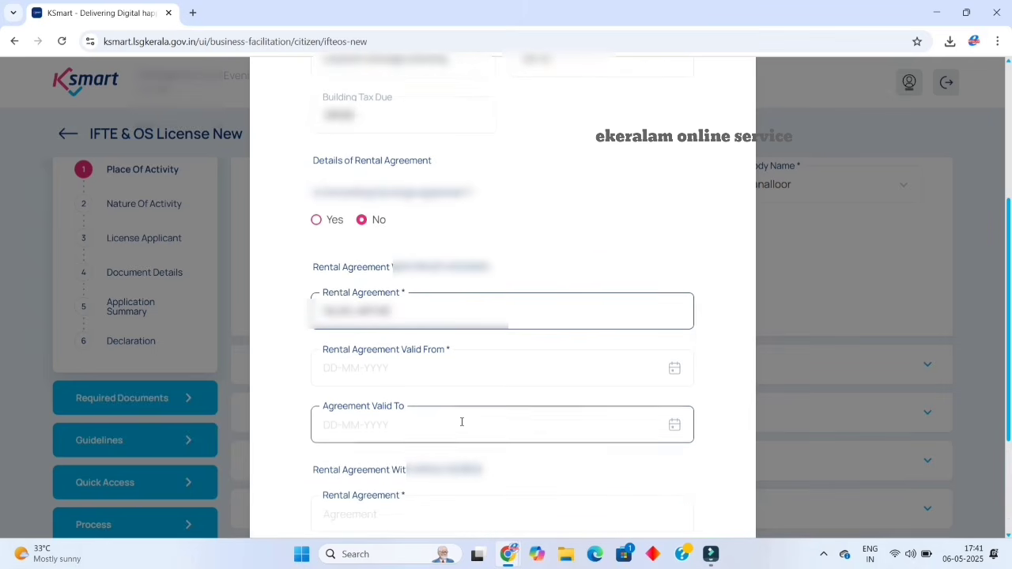
pyautogui.click(345, 367)
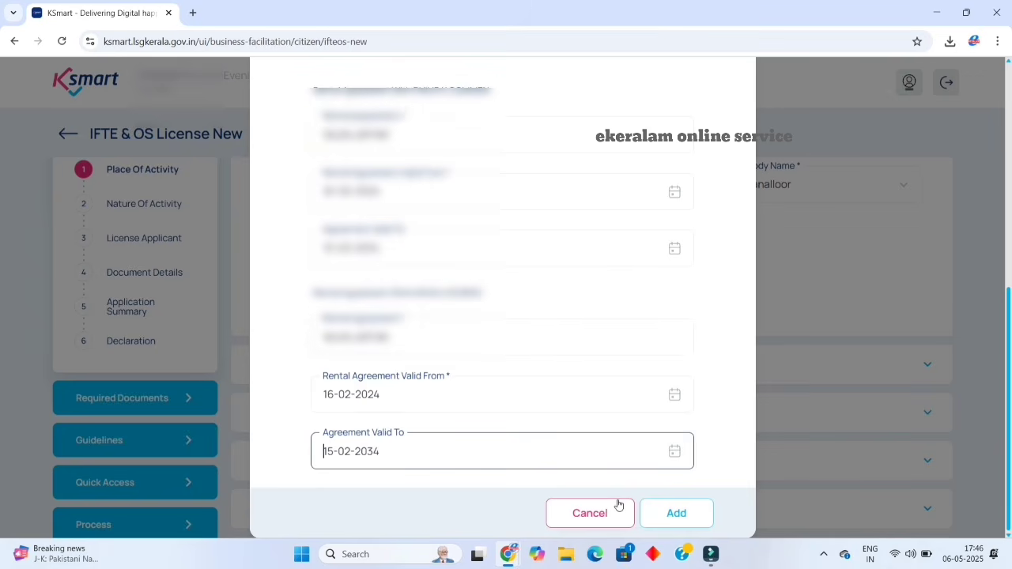
pyautogui.click(677, 524)
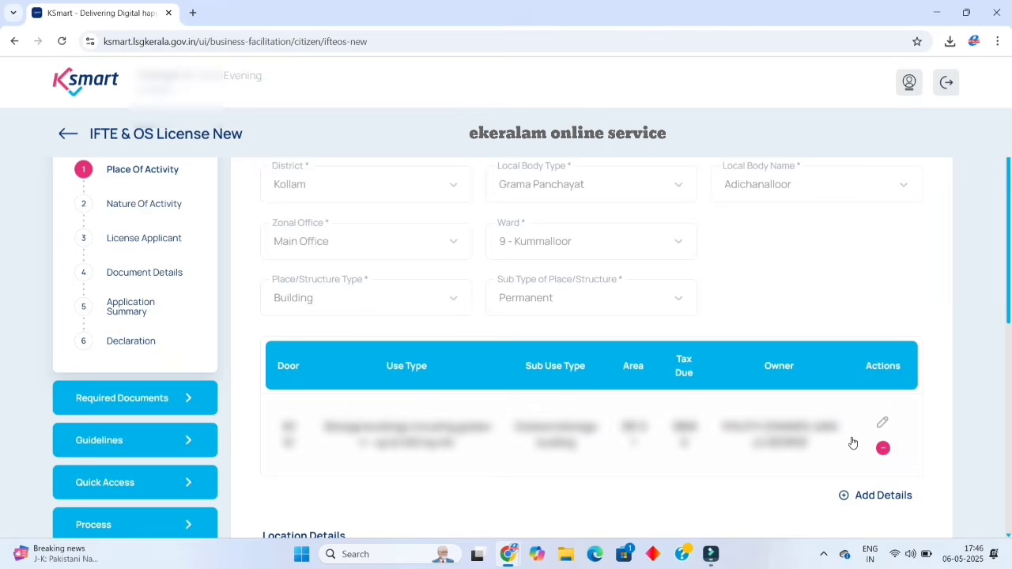
# Proceed to save the Place of Activity details and dismiss the saved confirmation.
pyautogui.scroll(-3, 852, 441)
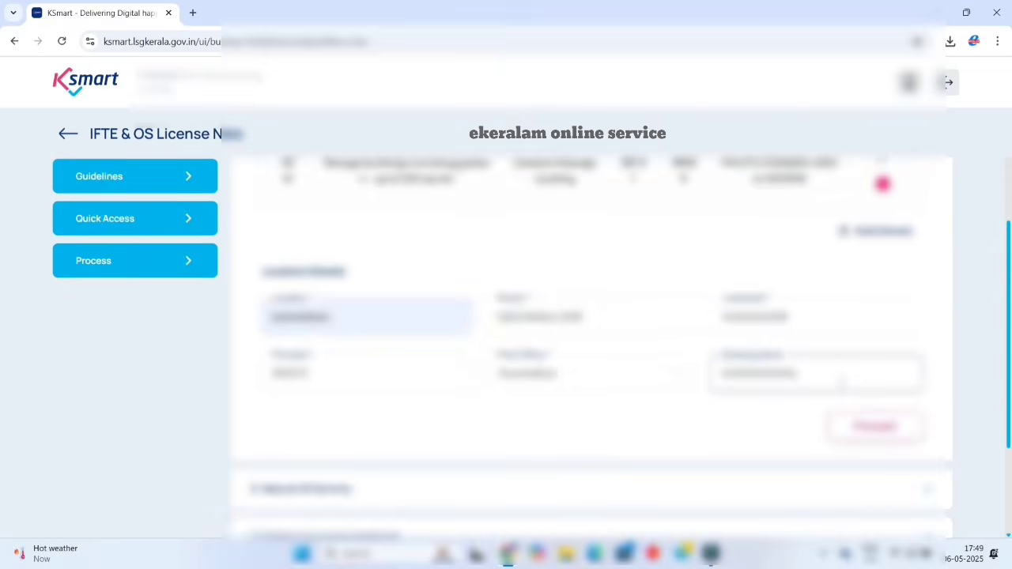
pyautogui.click(792, 419)
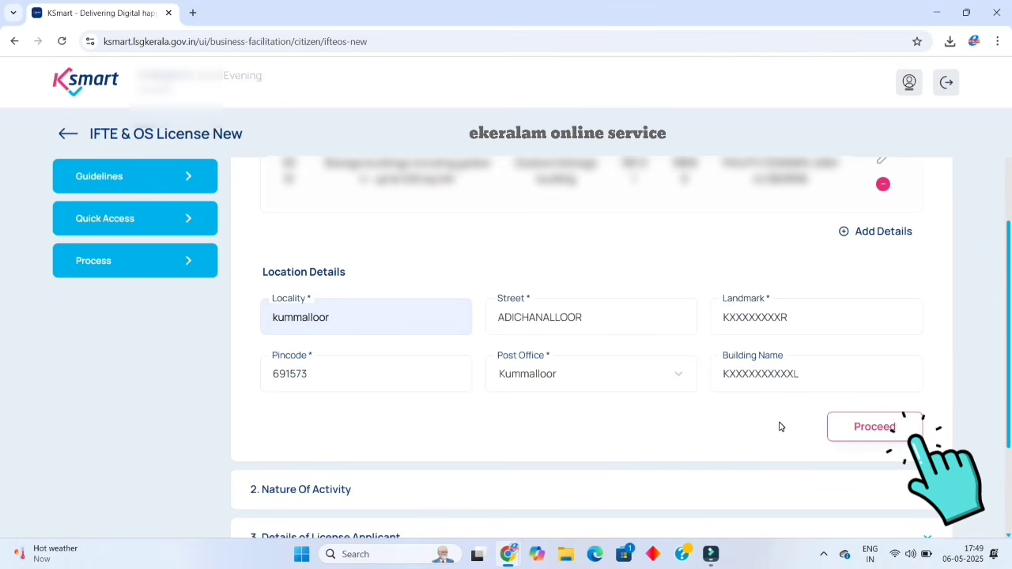
pyautogui.click(859, 429)
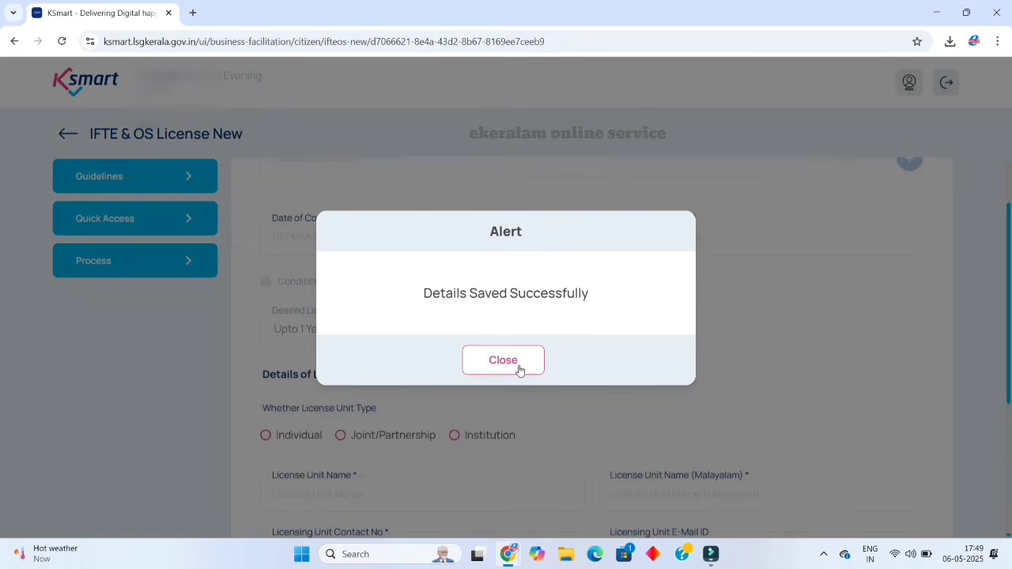
pyautogui.click(506, 367)
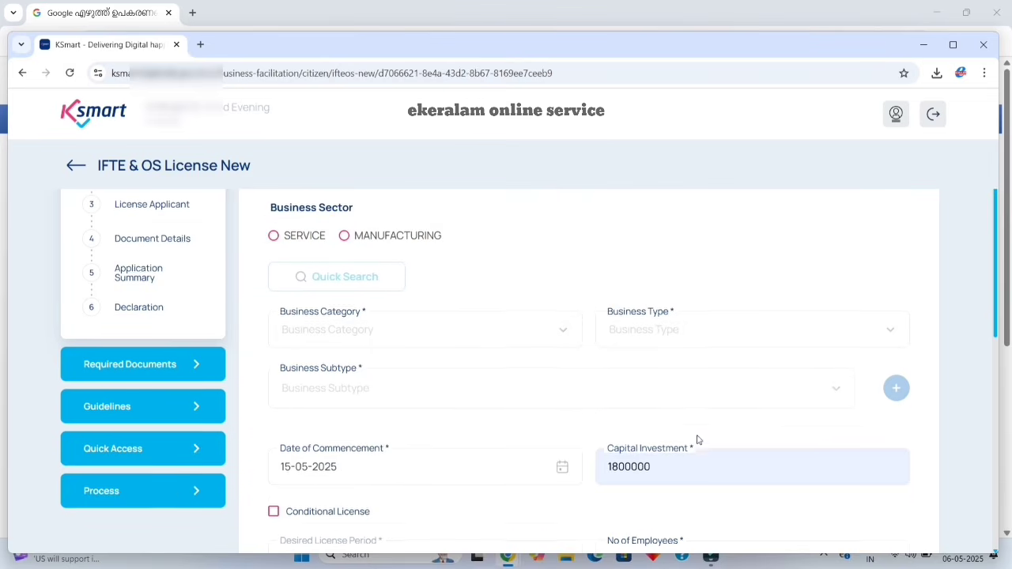
# Choose the MANUFACTURING sector with business type Food Manufacturing and processing.
pyautogui.scroll(2, 696, 438)
pyautogui.scroll(-1, 587, 425)
pyautogui.scroll(-1, 587, 425)
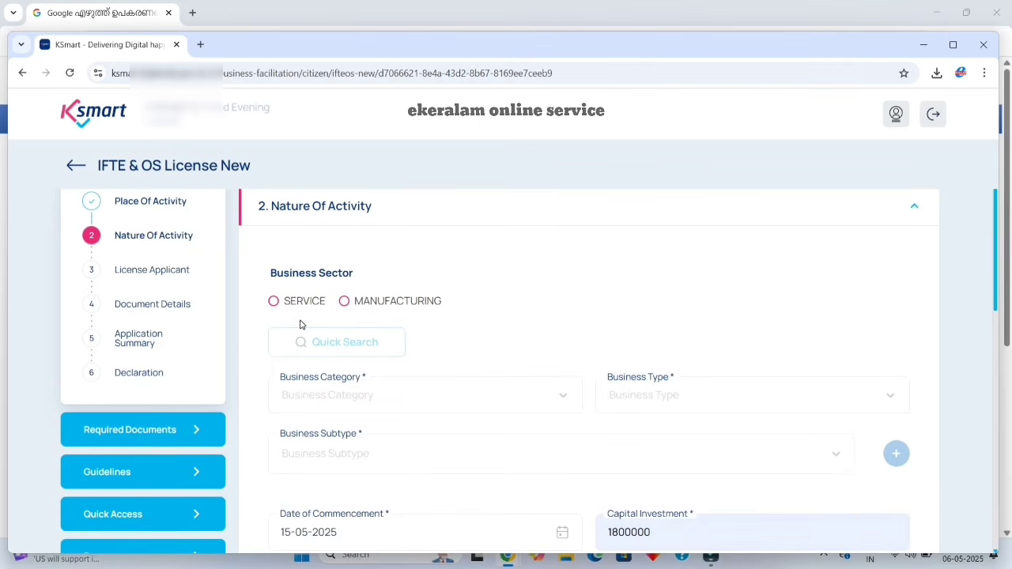
pyautogui.click(344, 303)
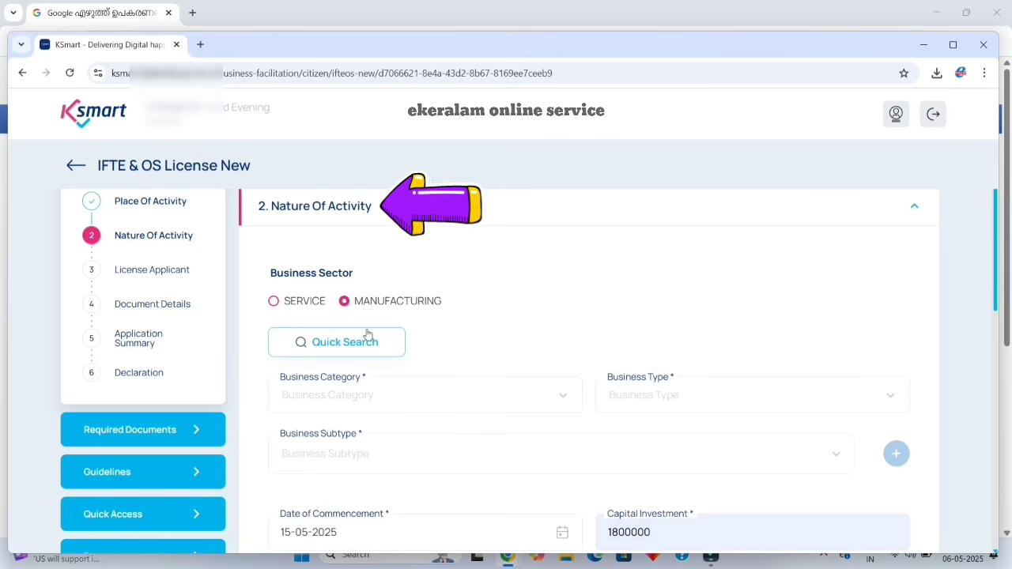
pyautogui.click(377, 346)
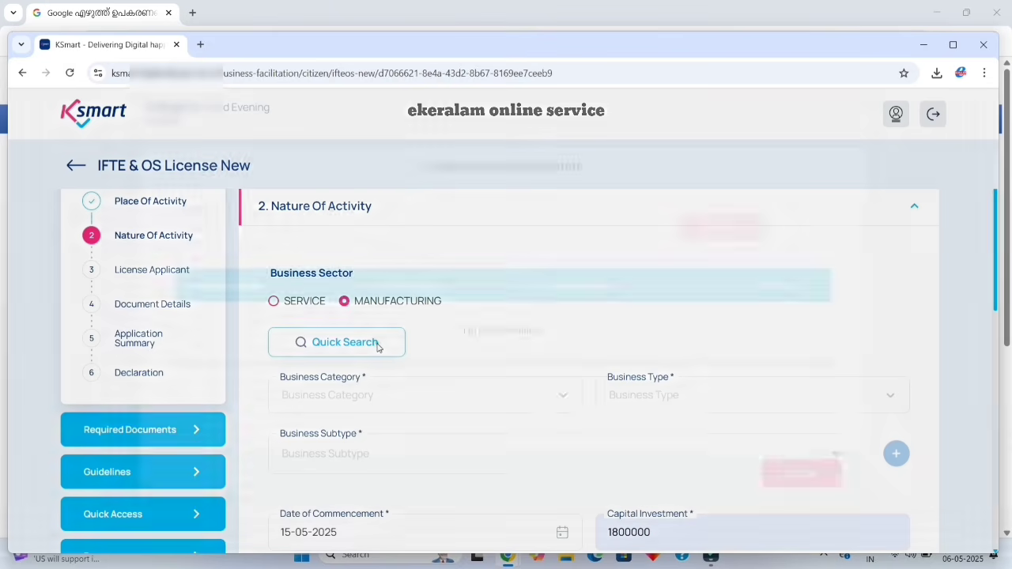
pyautogui.click(494, 331)
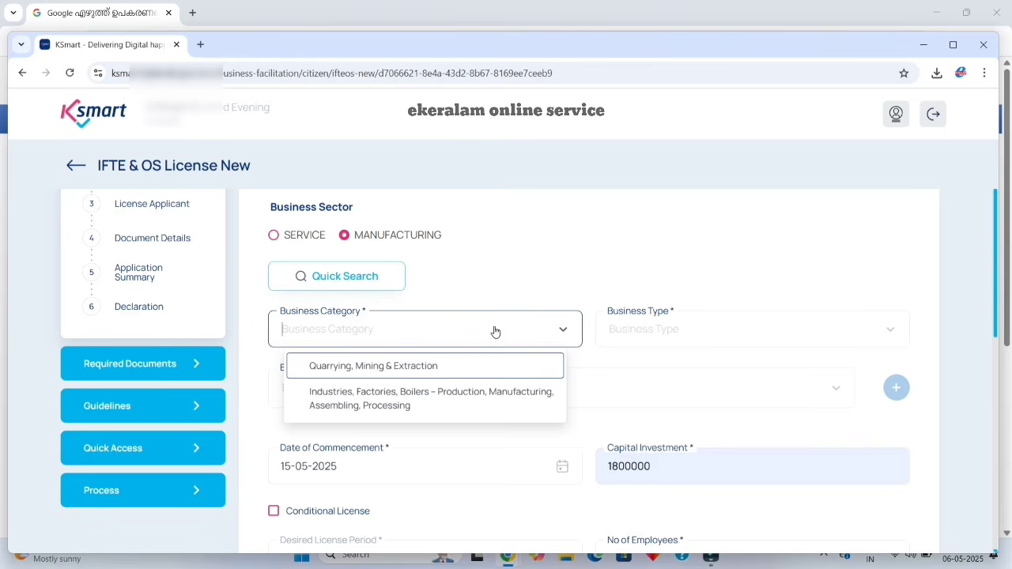
pyautogui.click(511, 392)
pyautogui.click(874, 321)
pyautogui.scroll(-2, 998, 284)
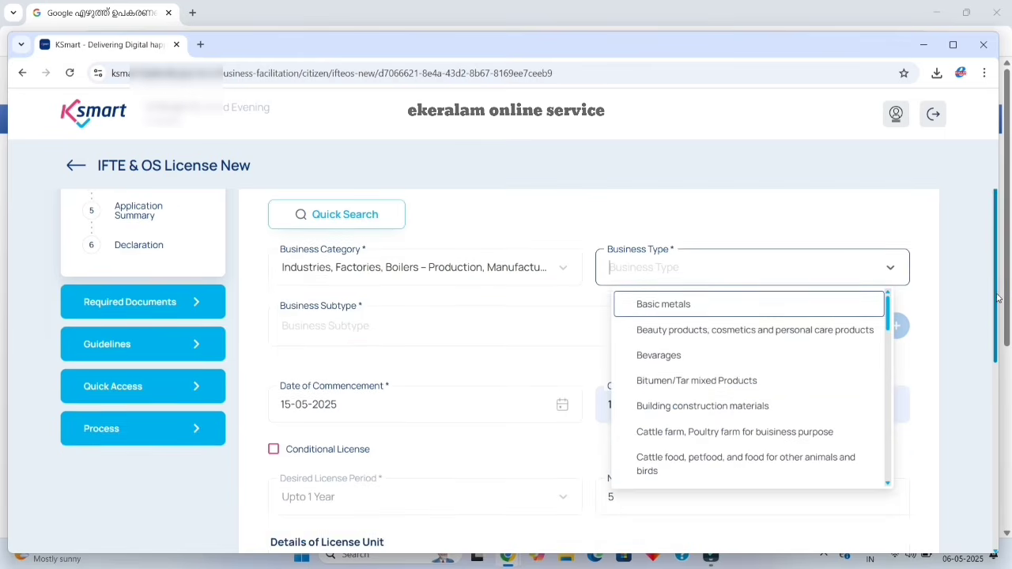
pyautogui.scroll(1, 998, 285)
pyautogui.click(273, 207)
pyautogui.click(334, 297)
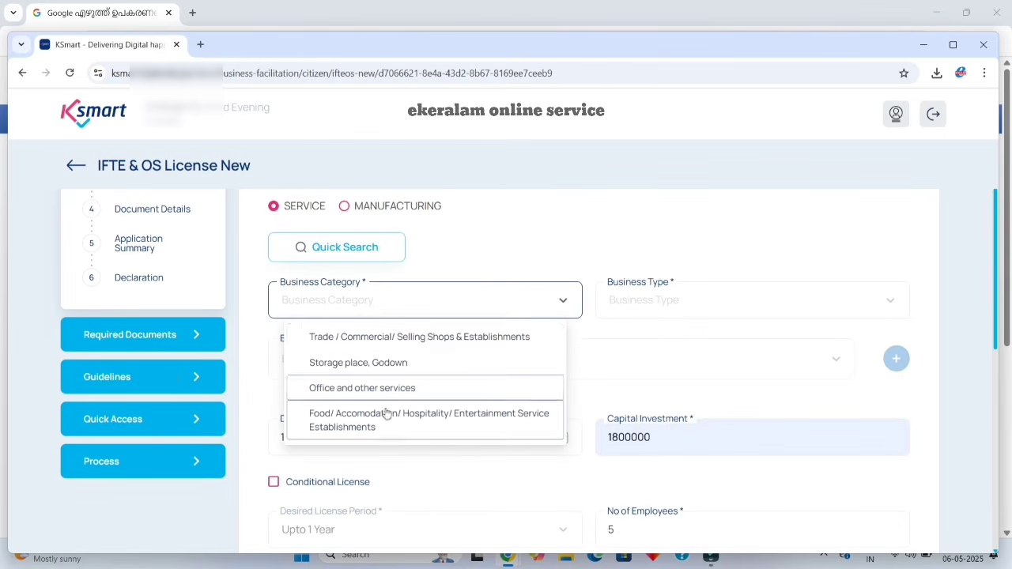
pyautogui.click(344, 207)
pyautogui.click(376, 305)
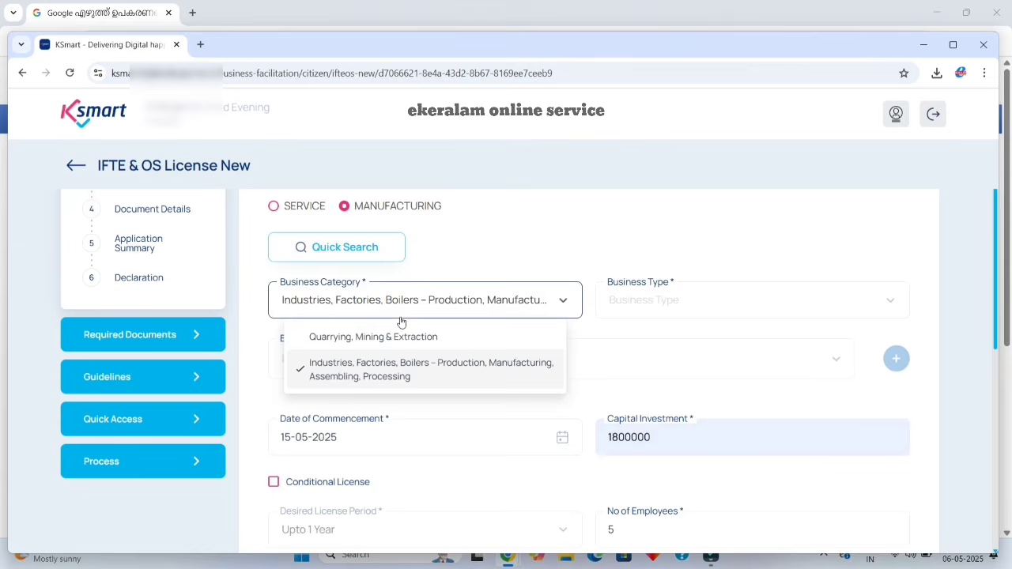
pyautogui.click(689, 307)
pyautogui.scroll(-1, 736, 384)
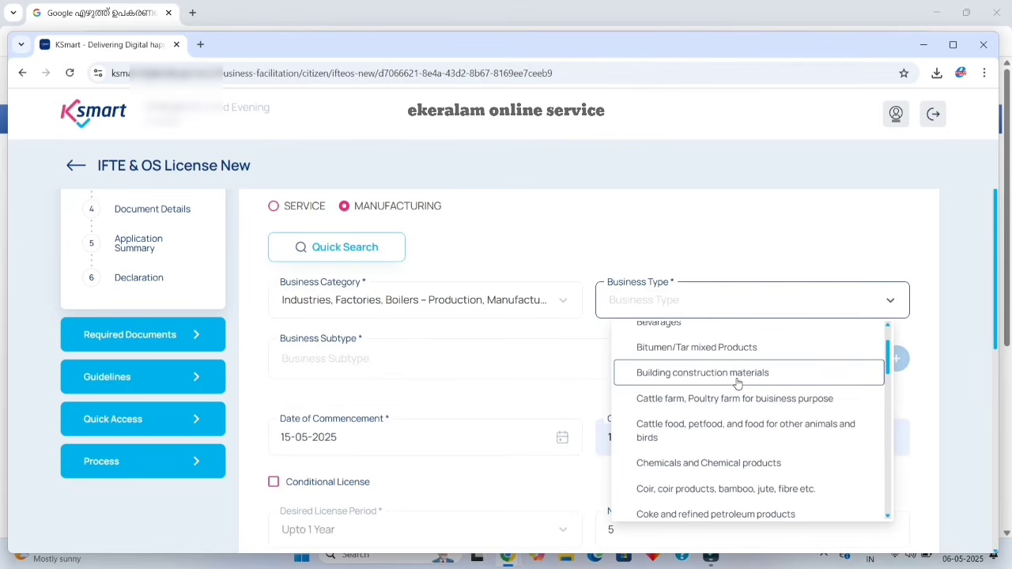
pyautogui.scroll(-5, 736, 383)
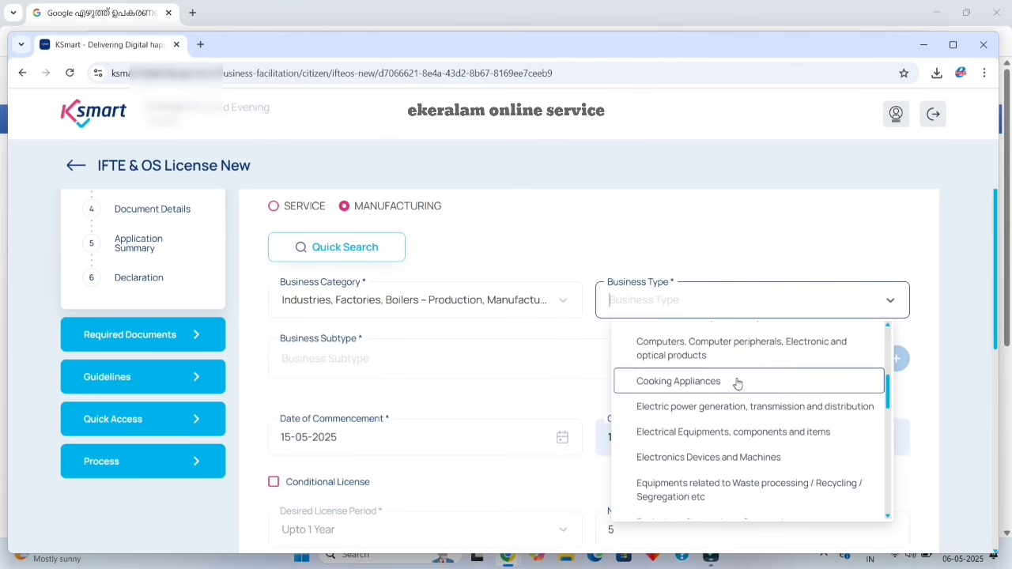
pyautogui.scroll(-3, 735, 383)
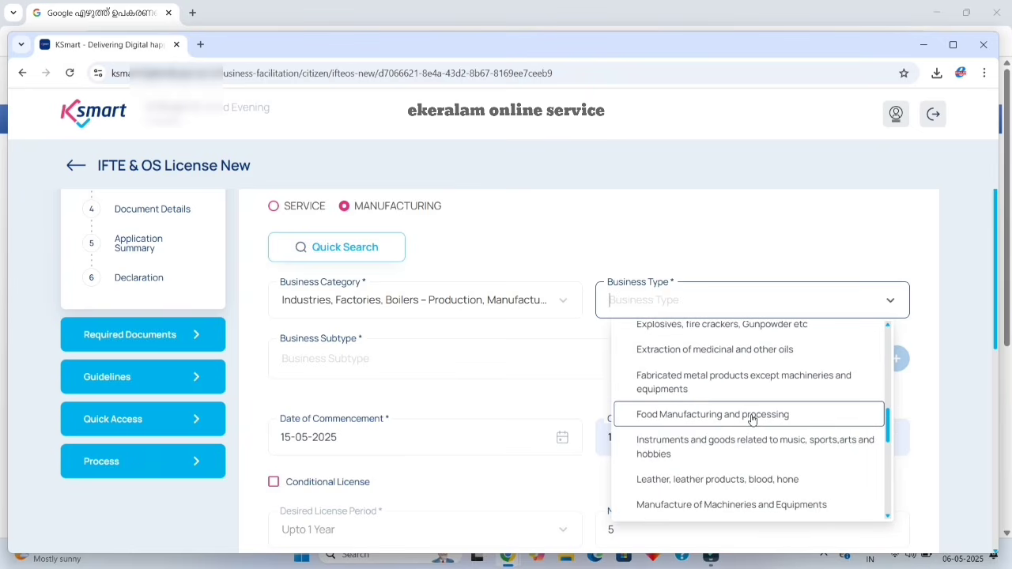
pyautogui.click(752, 420)
# Add subtypes Flour mills and Food packing units to the business table.
pyautogui.click(804, 308)
pyautogui.click(490, 359)
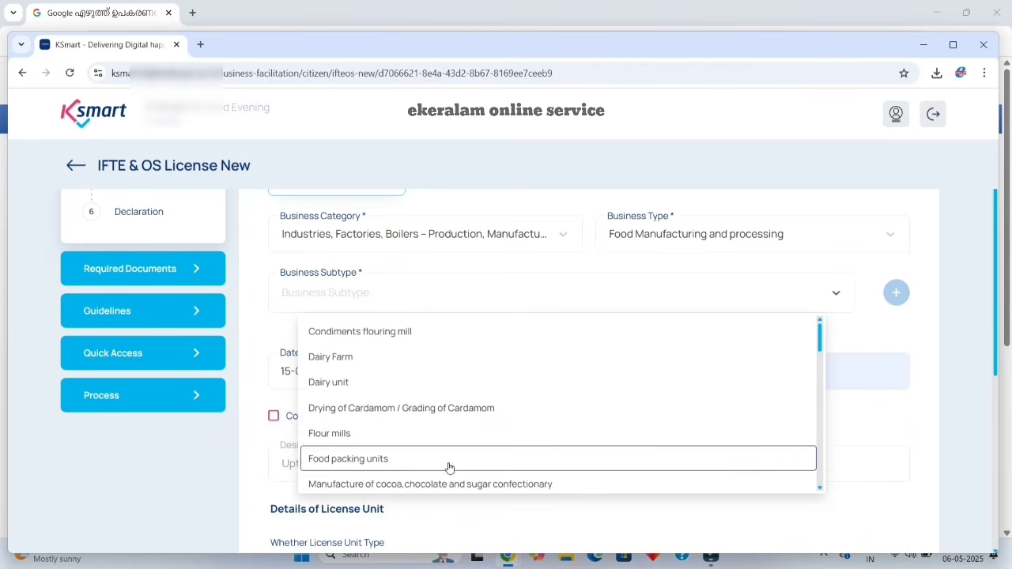
pyautogui.click(433, 440)
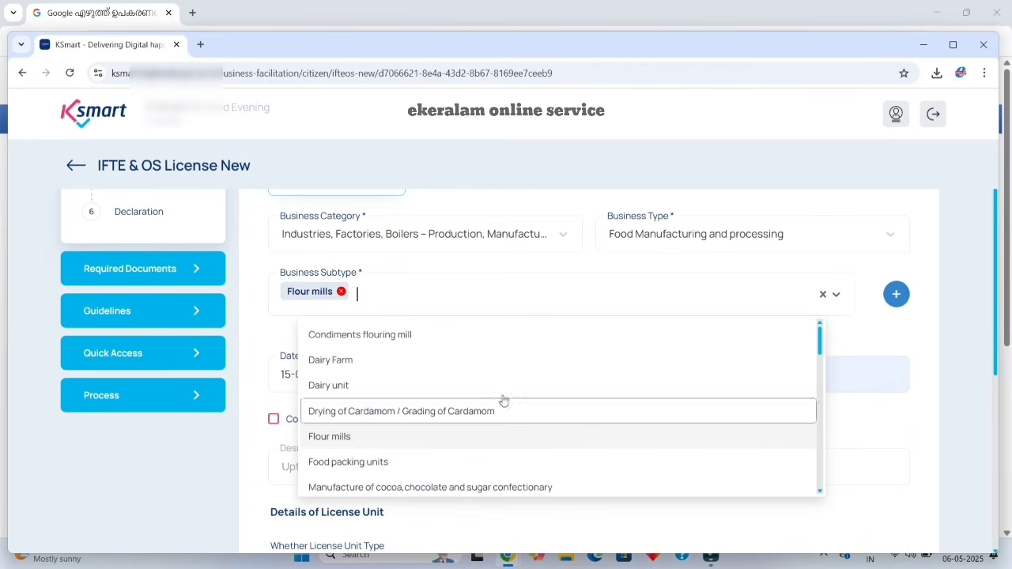
pyautogui.scroll(-1, 485, 474)
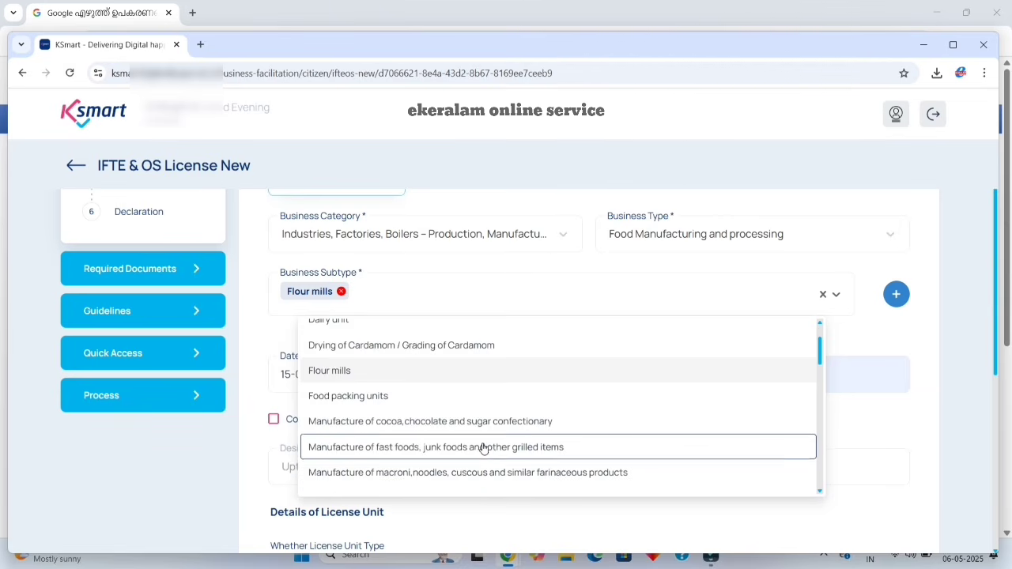
pyautogui.scroll(-1, 482, 447)
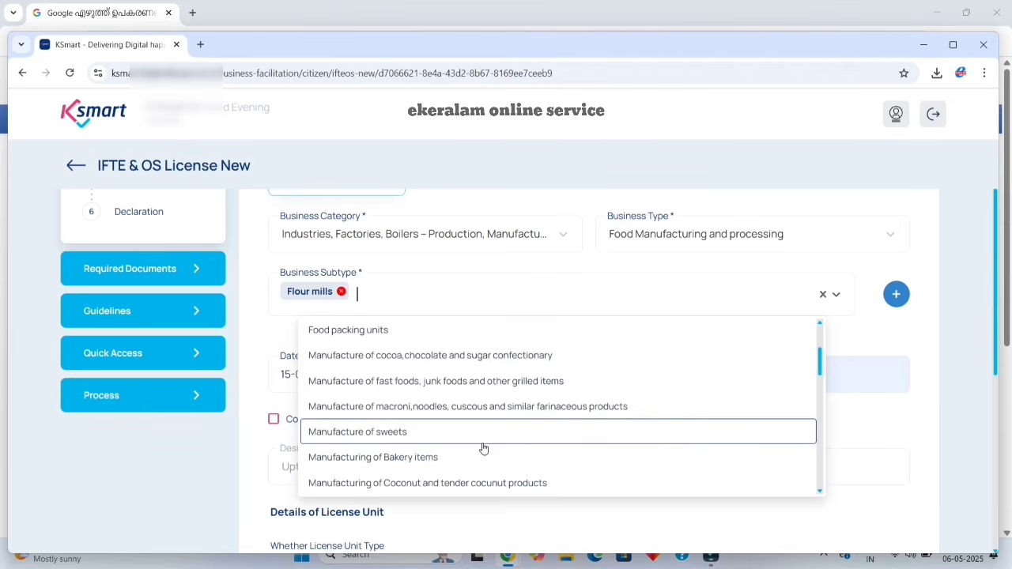
pyautogui.click(443, 329)
pyautogui.scroll(-1, 464, 434)
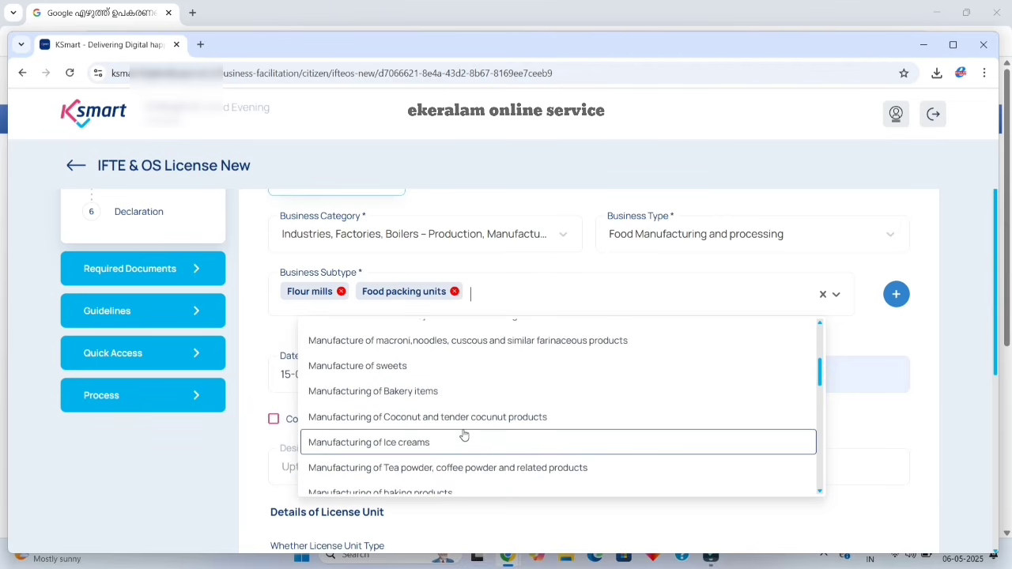
pyautogui.scroll(-1, 455, 447)
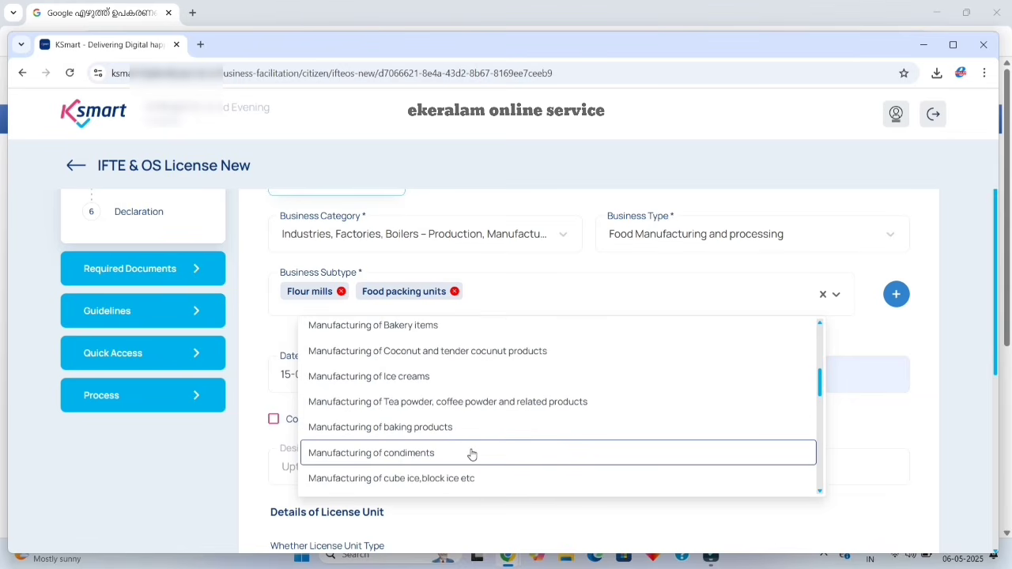
pyautogui.scroll(-2, 503, 451)
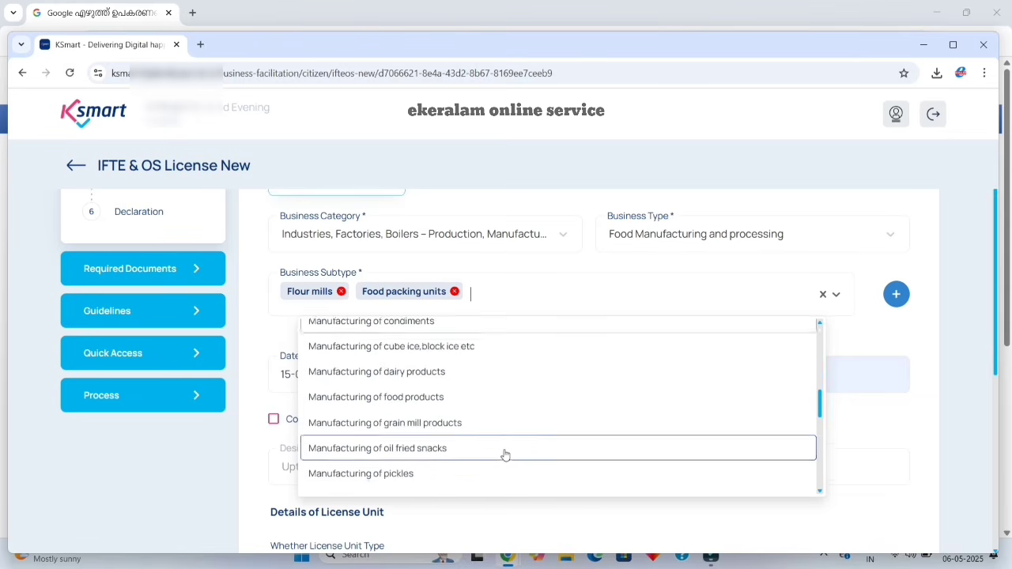
pyautogui.scroll(6, 554, 452)
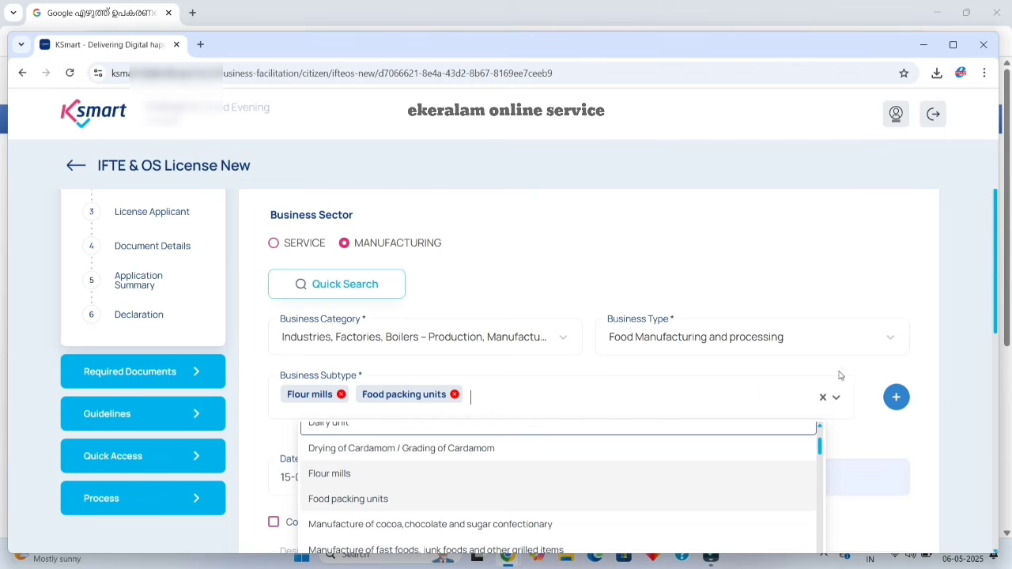
pyautogui.click(920, 368)
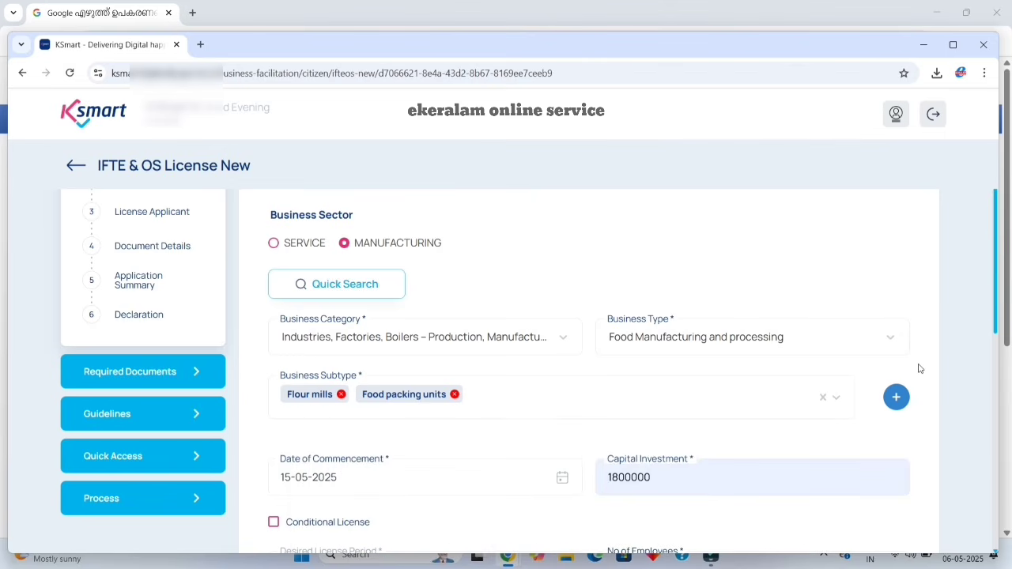
pyautogui.click(895, 400)
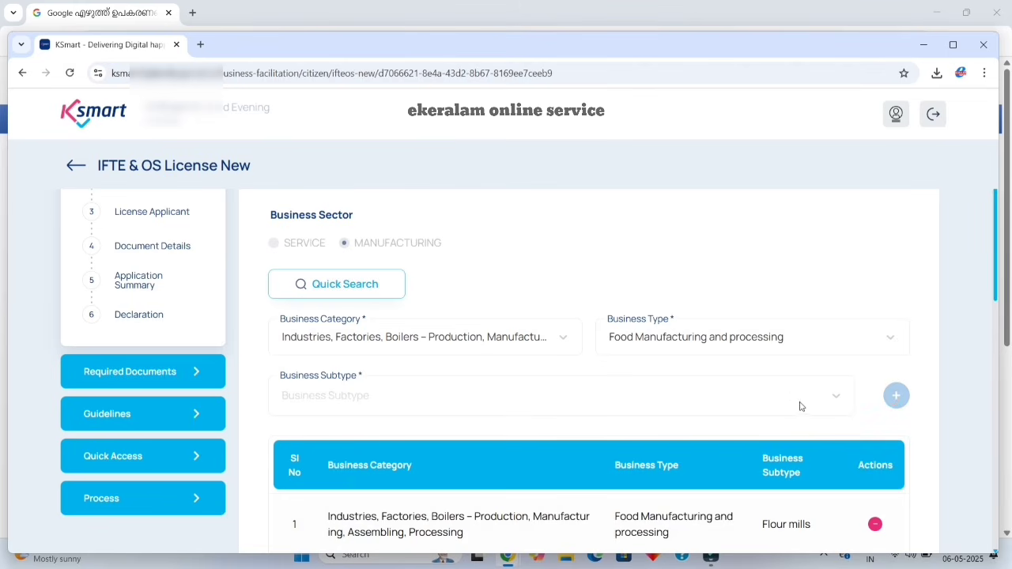
pyautogui.scroll(-3, 790, 407)
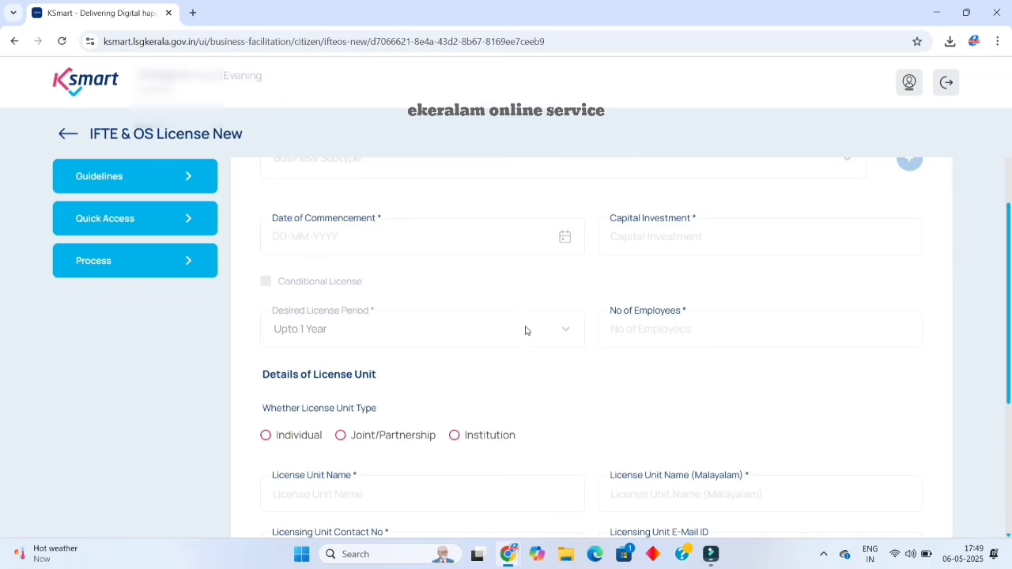
# Pick a 2025 commencement date with an Upto 1 Year license period.
pyautogui.click(526, 248)
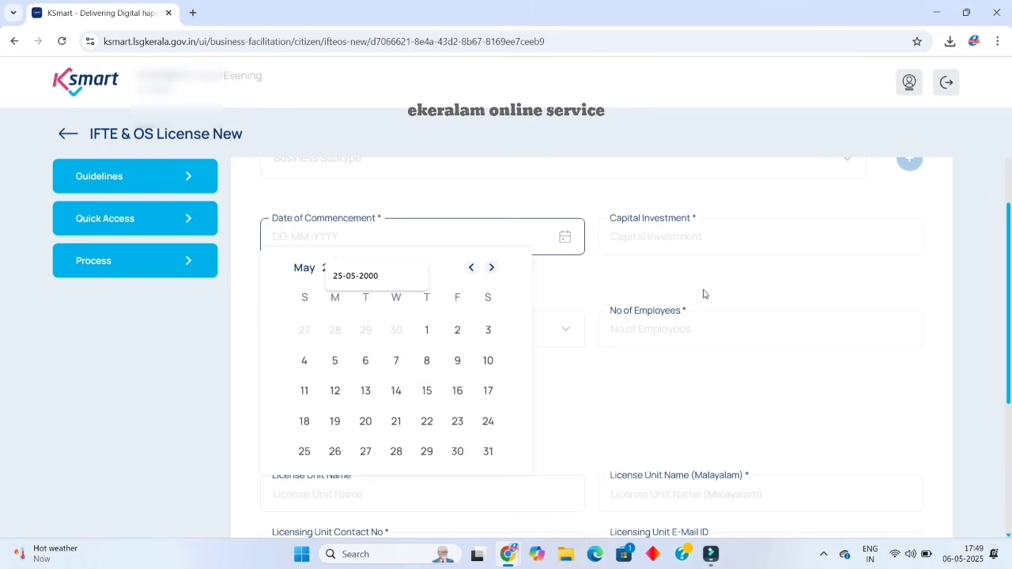
pyautogui.click(741, 295)
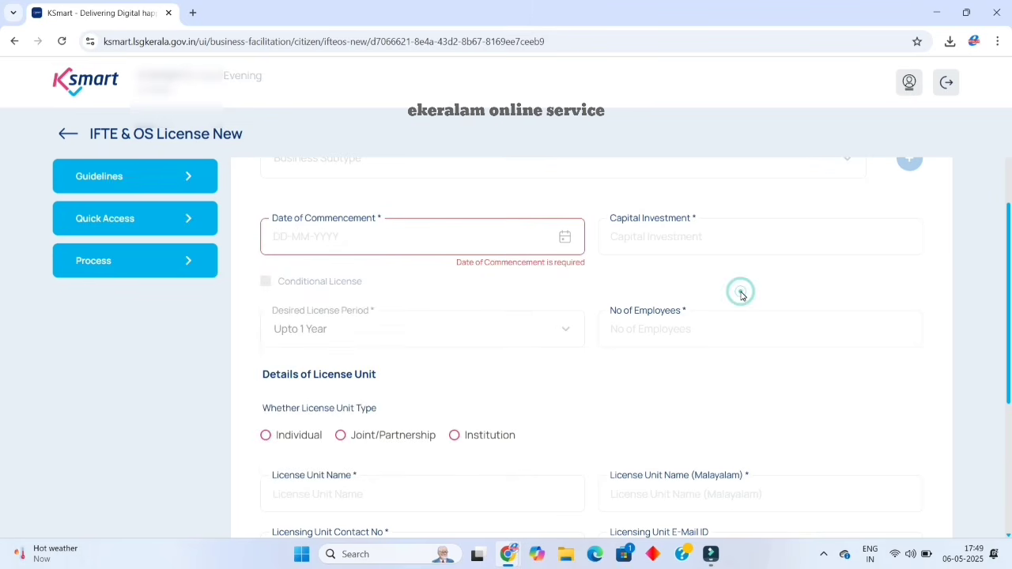
pyautogui.click(536, 330)
pyautogui.click(474, 231)
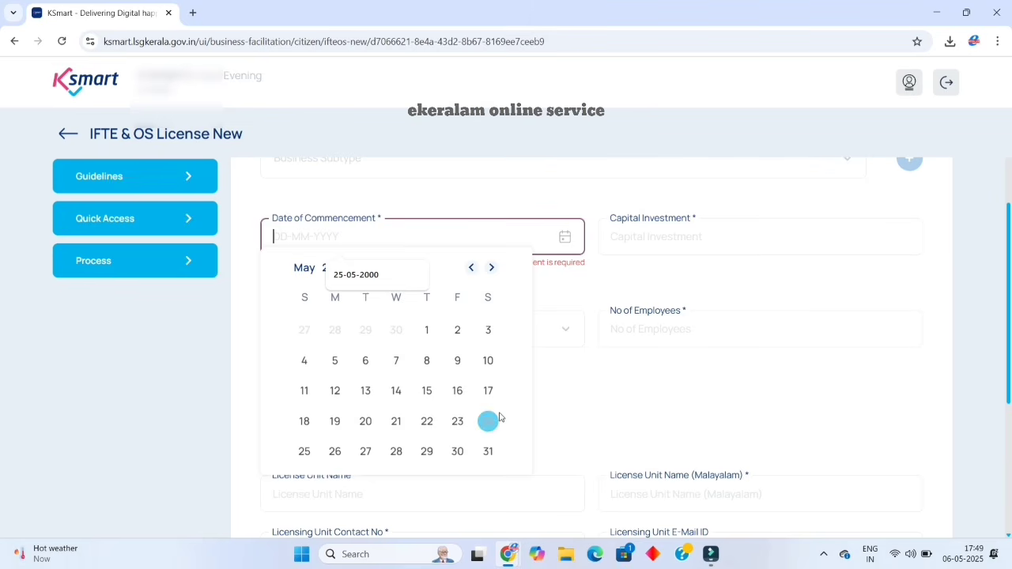
pyautogui.click(574, 370)
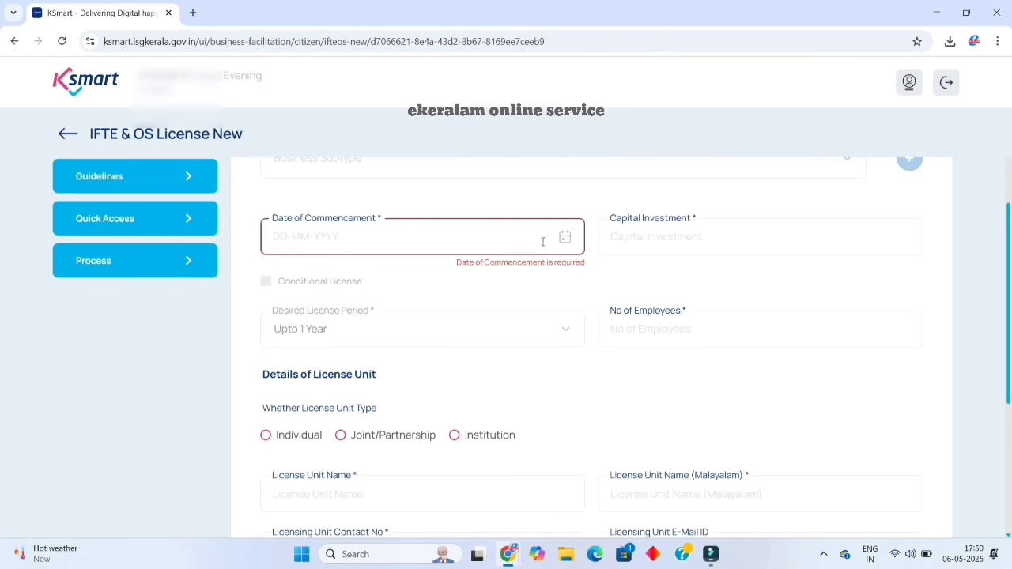
pyautogui.click(563, 237)
pyautogui.click(428, 393)
pyautogui.click(678, 230)
pyautogui.click(678, 231)
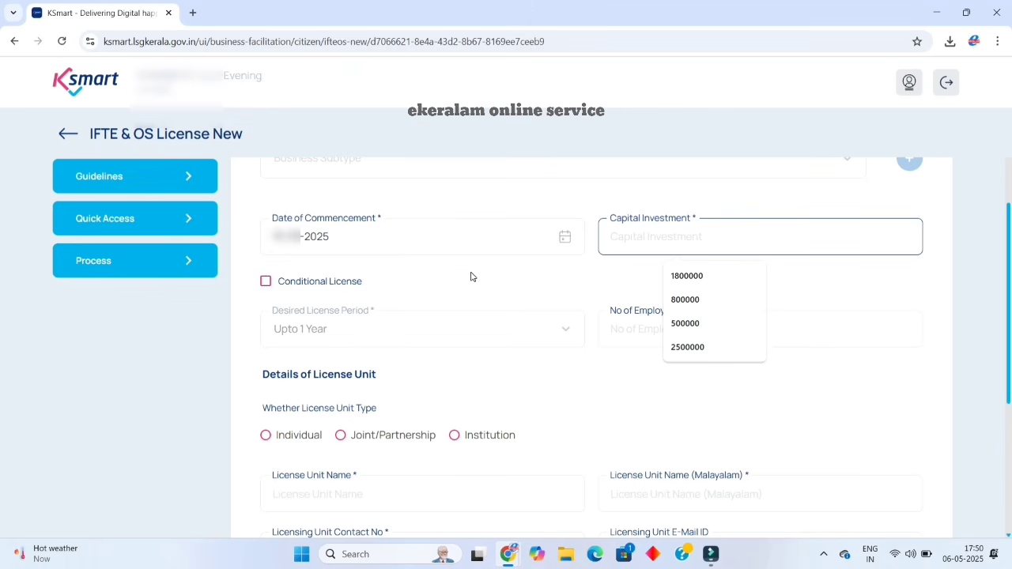
pyautogui.click(835, 409)
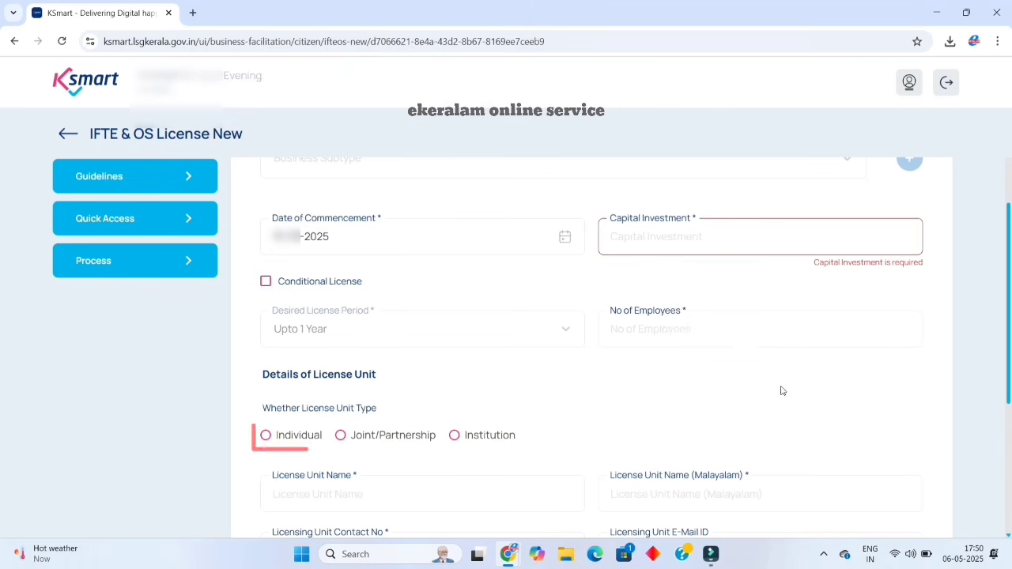
# Enter 5 employees and choose Individual as the licence unit type.
pyautogui.click(637, 329)
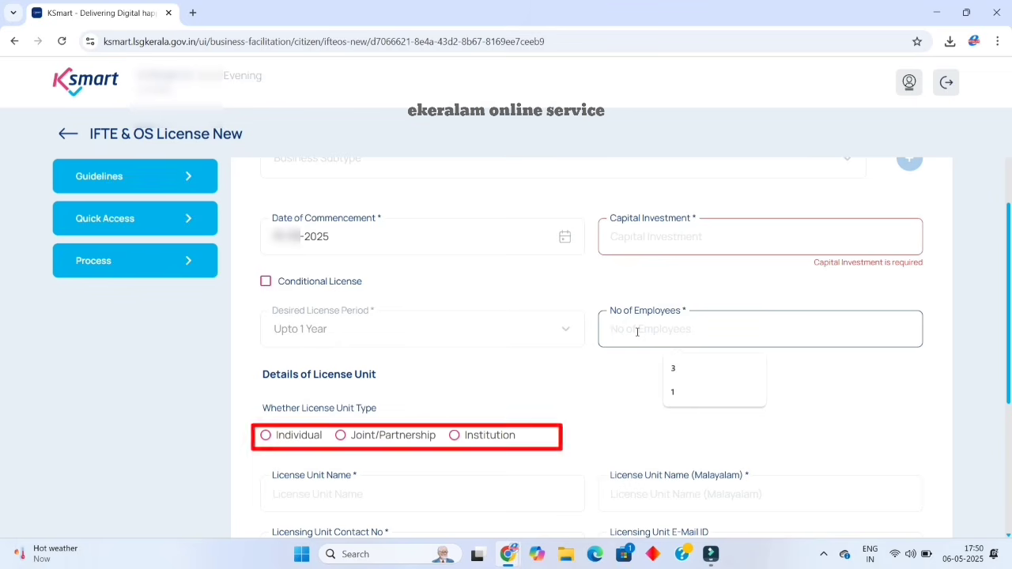
pyautogui.write('5')
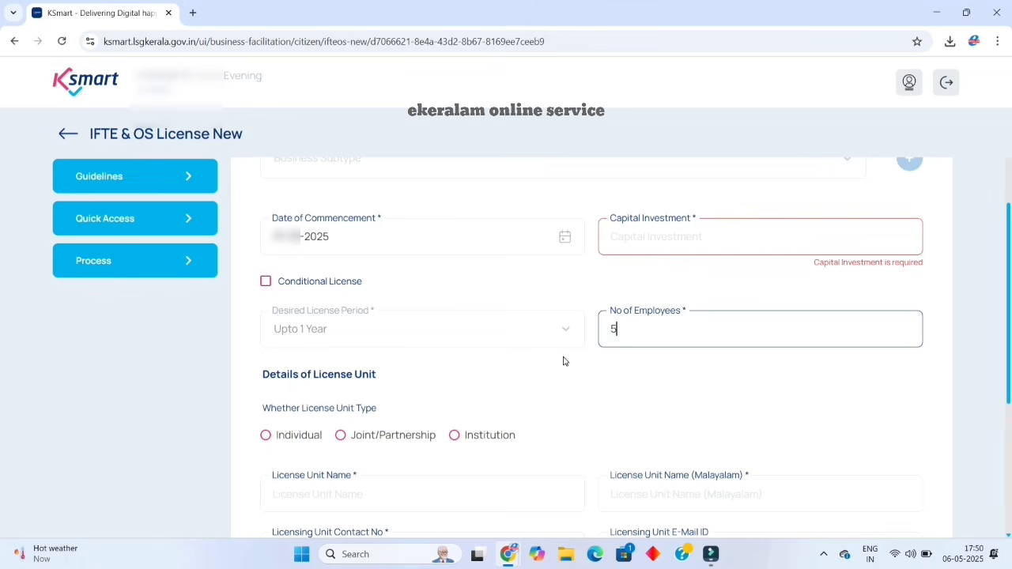
pyautogui.click(556, 334)
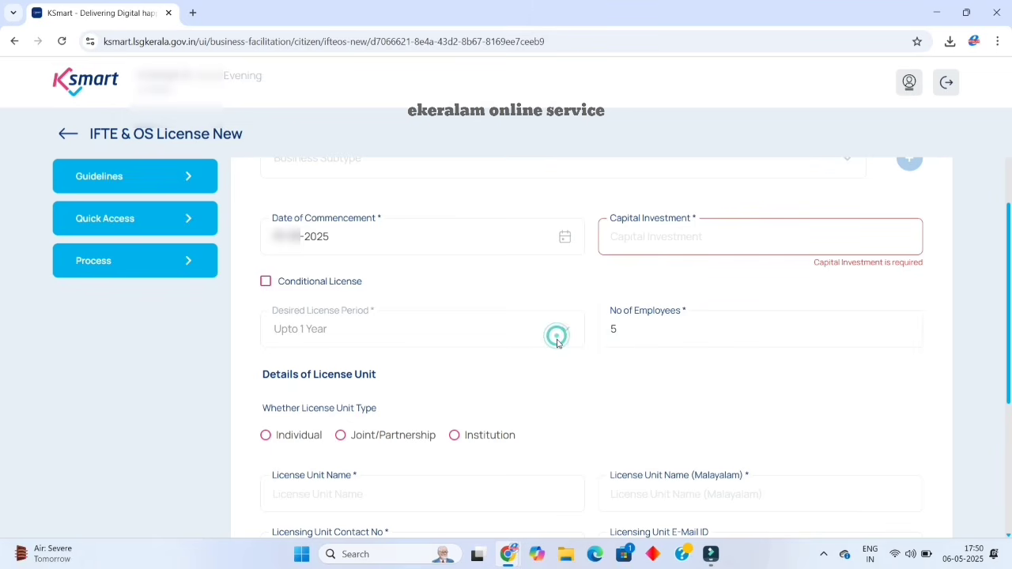
pyautogui.scroll(-2, 601, 379)
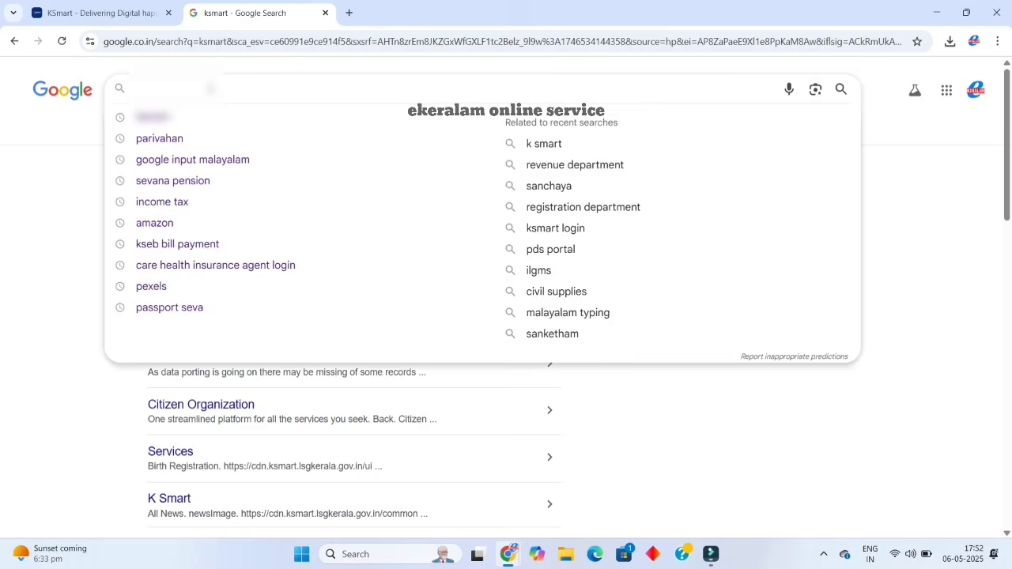
# Transliterate the unit name ('kera…') into Malayalam using the Google Input Tools try page.
pyautogui.write('GOO')
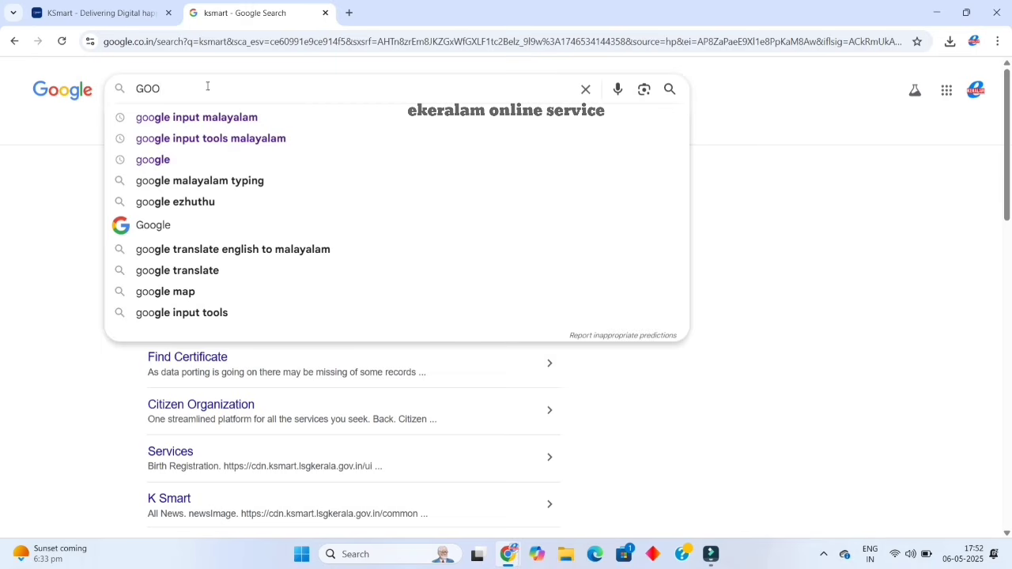
pyautogui.click(190, 117)
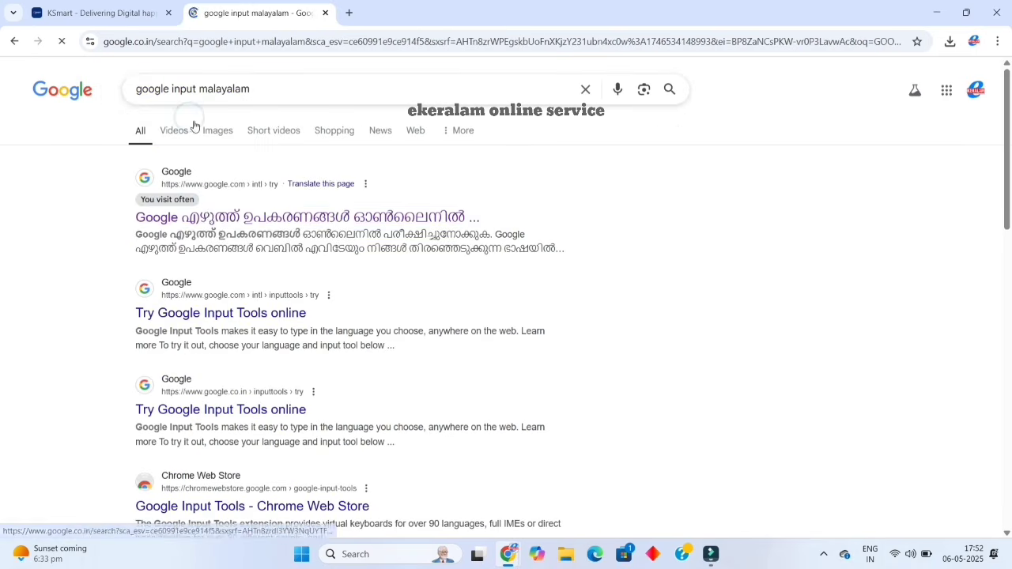
pyautogui.click(208, 216)
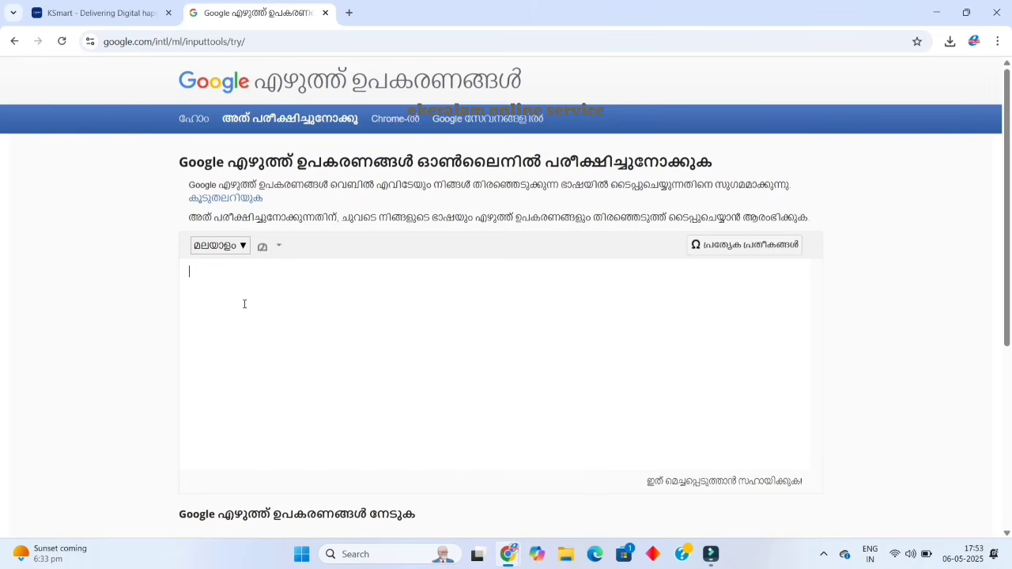
pyautogui.write('kera')
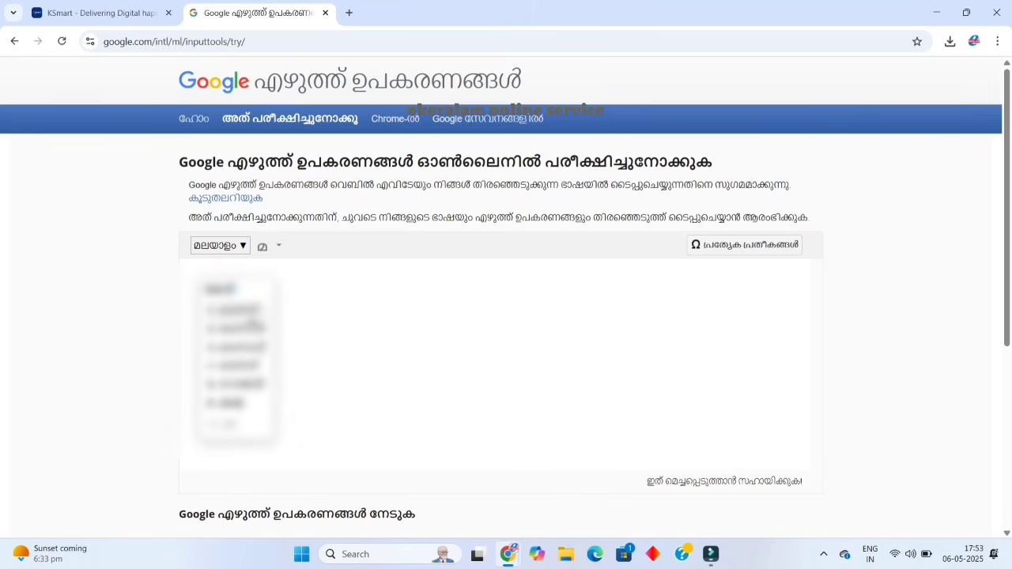
pyautogui.click(256, 312)
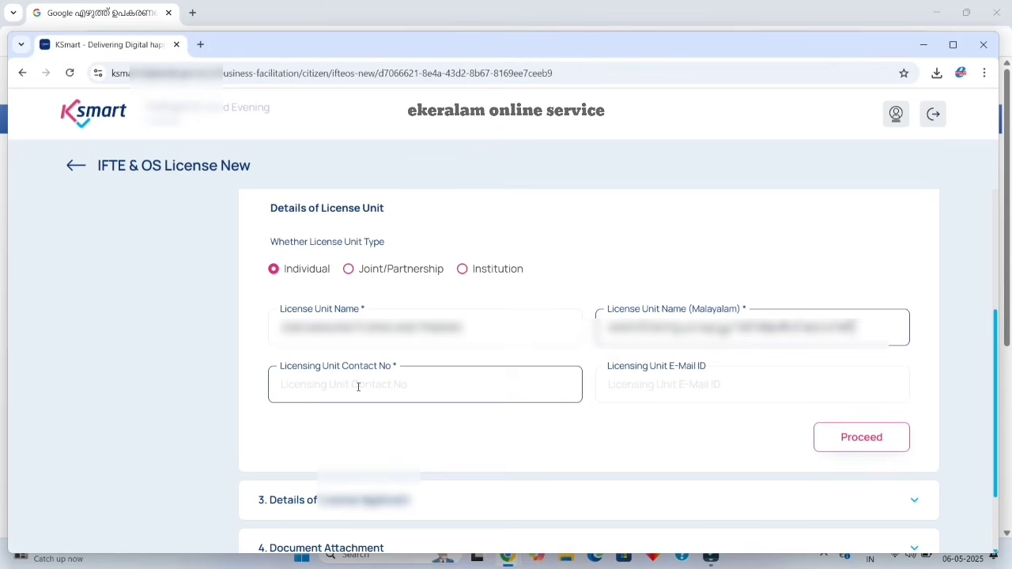
pyautogui.click(358, 386)
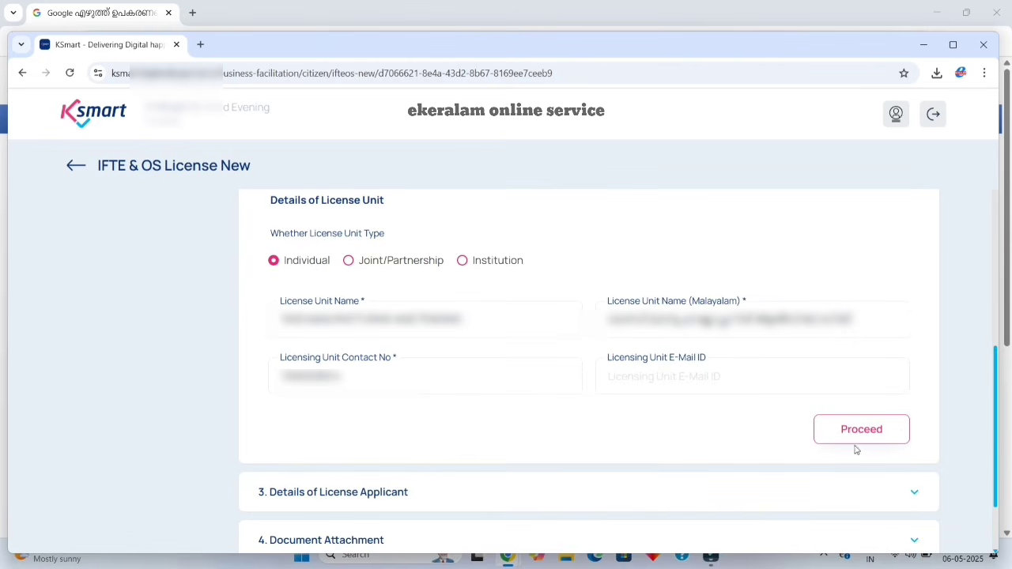
# Save the license unit details and bring the empty Details of License Applicant section into view.
pyautogui.click(864, 437)
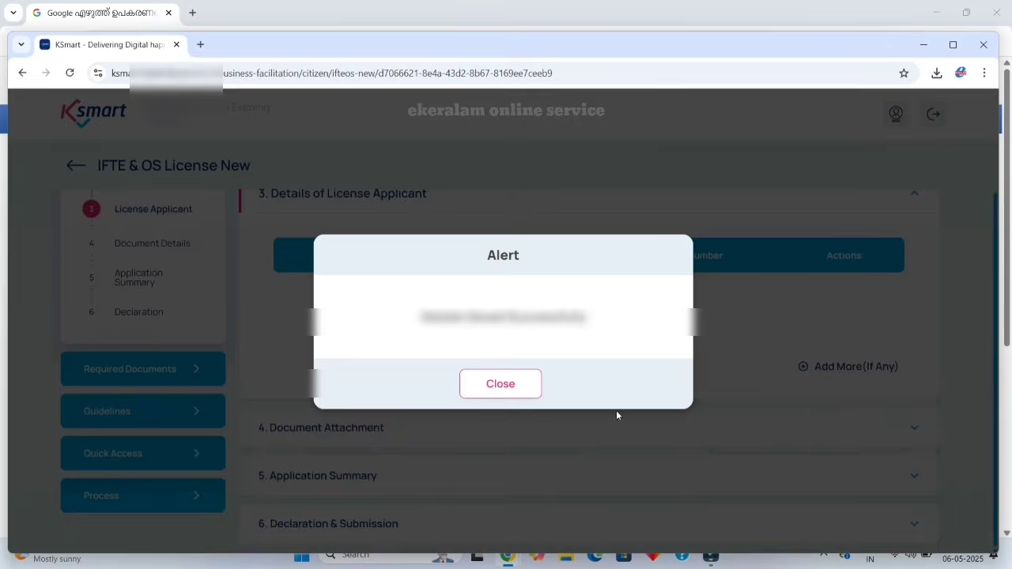
pyautogui.click(500, 386)
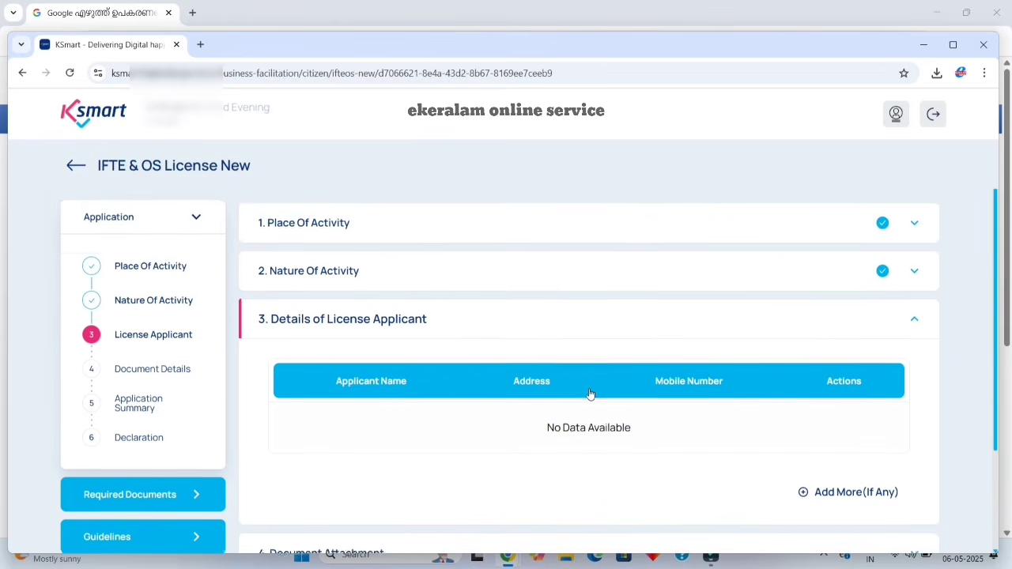
pyautogui.scroll(-1, 588, 393)
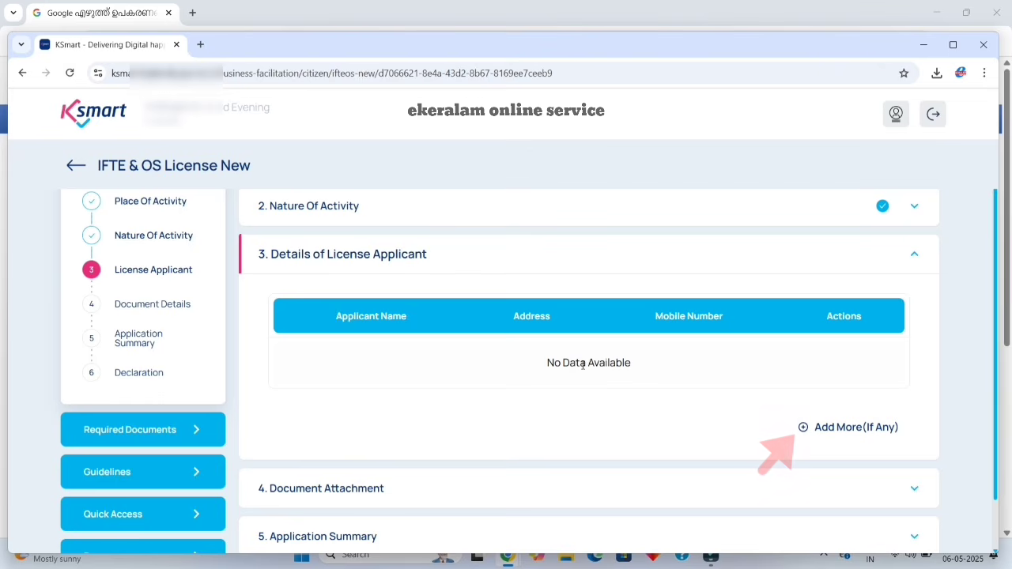
pyautogui.scroll(-1, 582, 365)
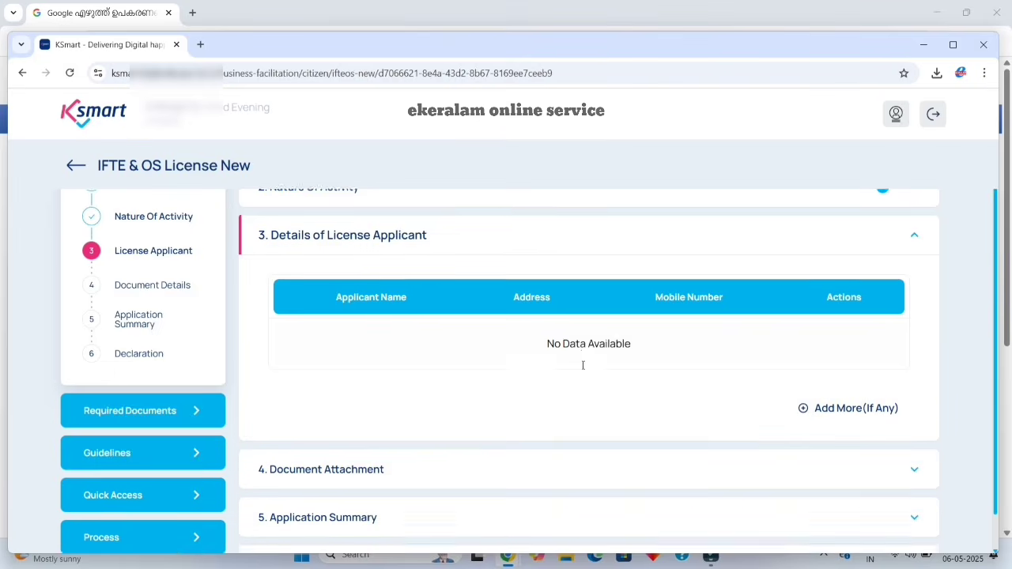
pyautogui.scroll(1, 583, 370)
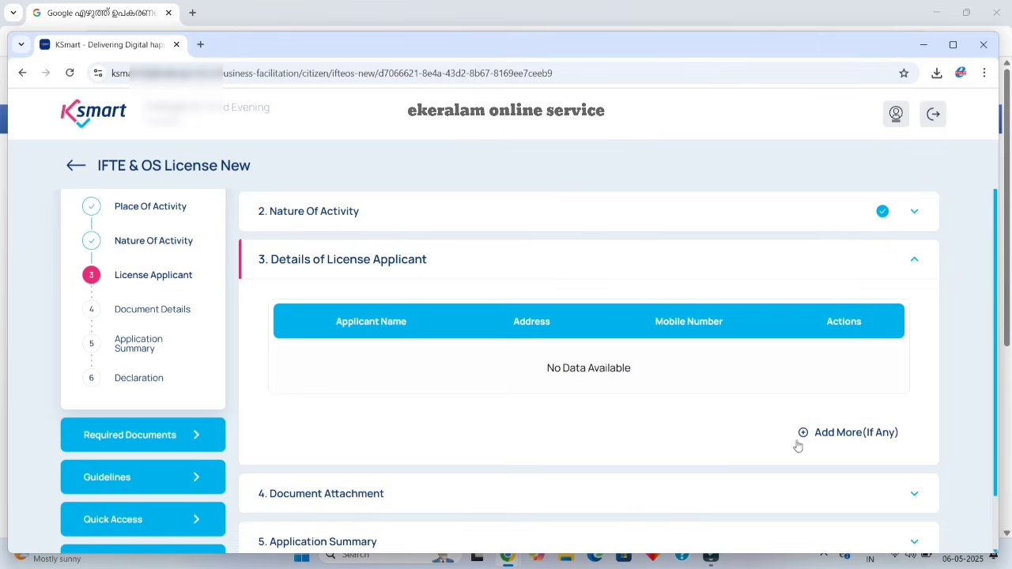
# Add one license applicant, autofilling the Aadhar number from a saved suggestion, and save.
pyautogui.click(803, 432)
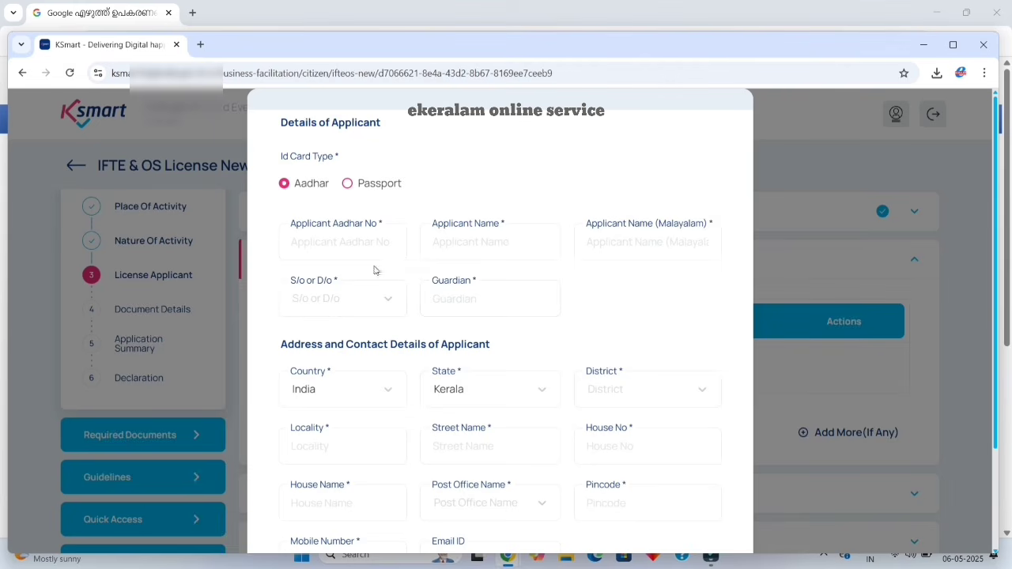
pyautogui.click(317, 240)
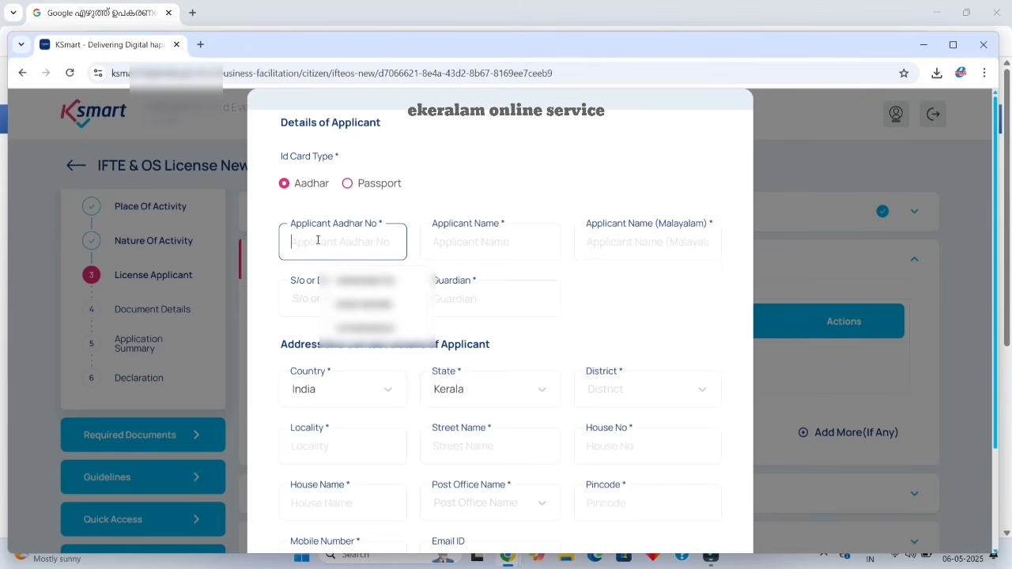
pyautogui.click(356, 282)
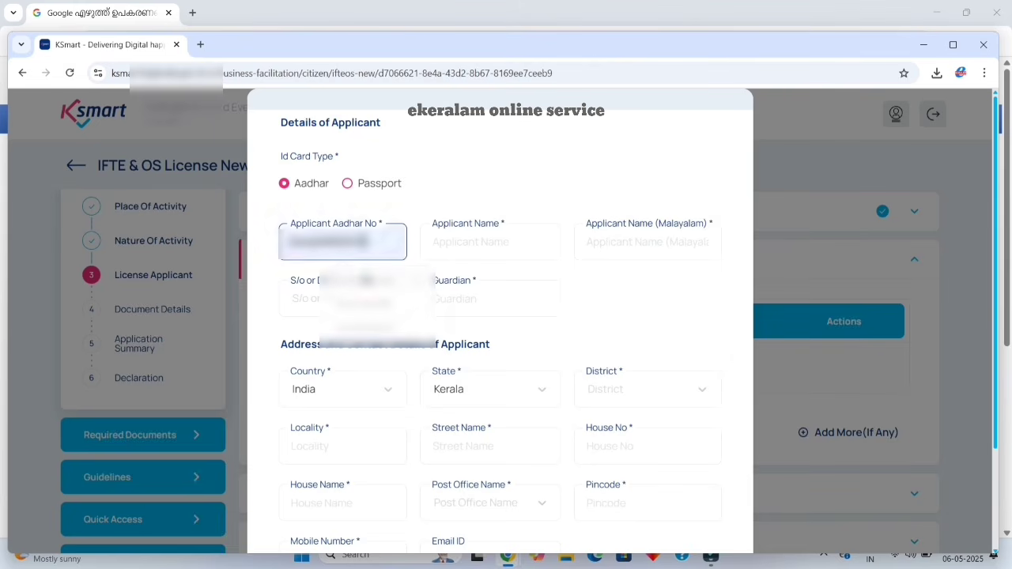
pyautogui.scroll(-3, 565, 340)
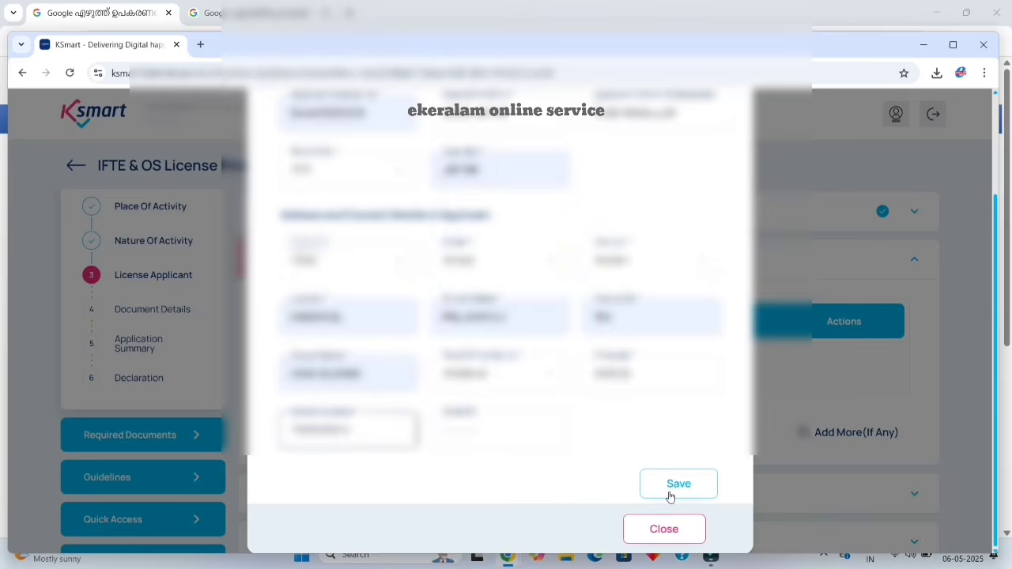
pyautogui.click(669, 491)
pyautogui.click(523, 388)
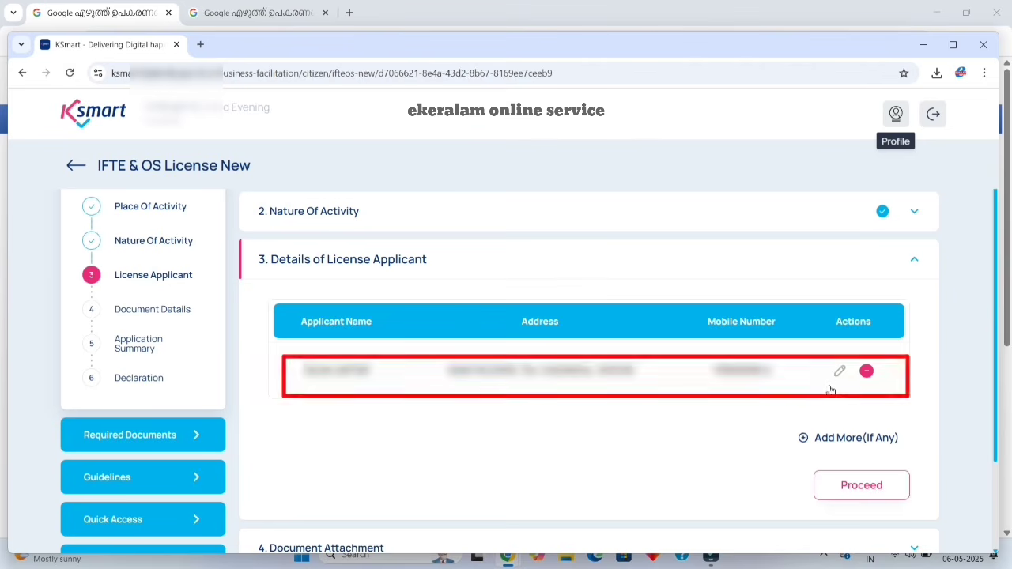
# Save the applicant list and continue to the empty Document Attachment section.
pyautogui.click(851, 489)
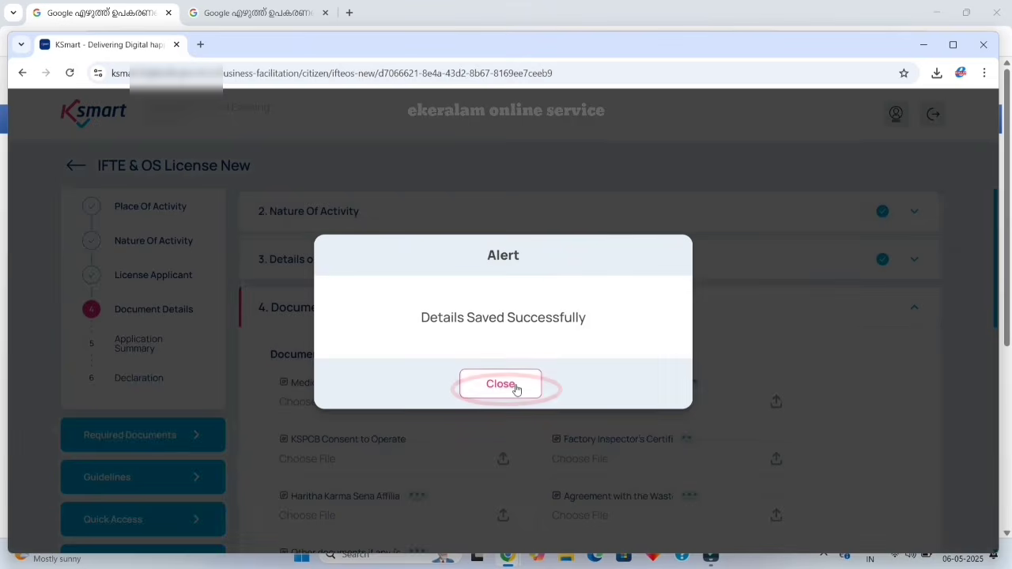
pyautogui.click(515, 387)
pyautogui.scroll(-1, 516, 388)
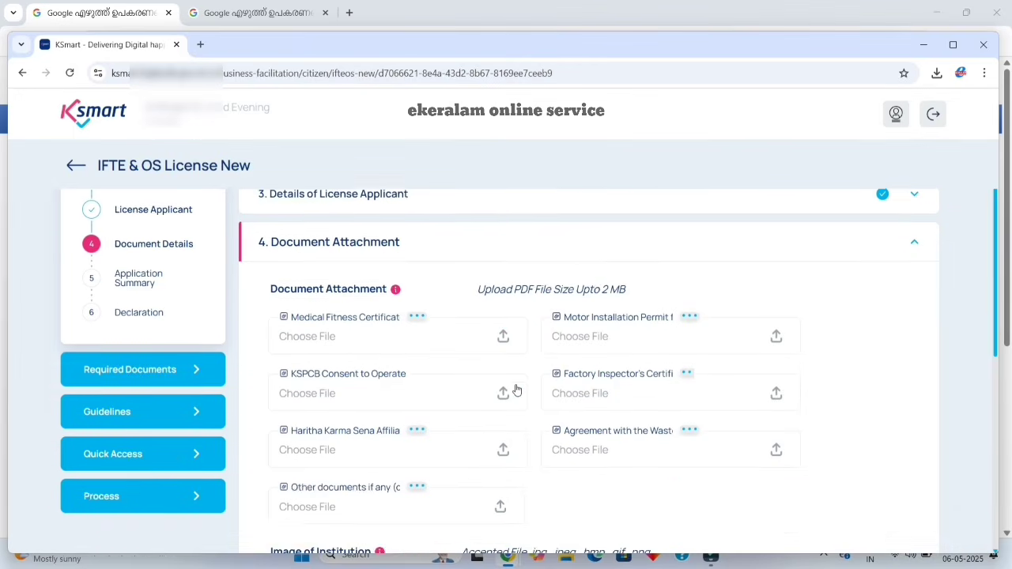
pyautogui.scroll(1, 515, 387)
pyautogui.scroll(-2, 514, 387)
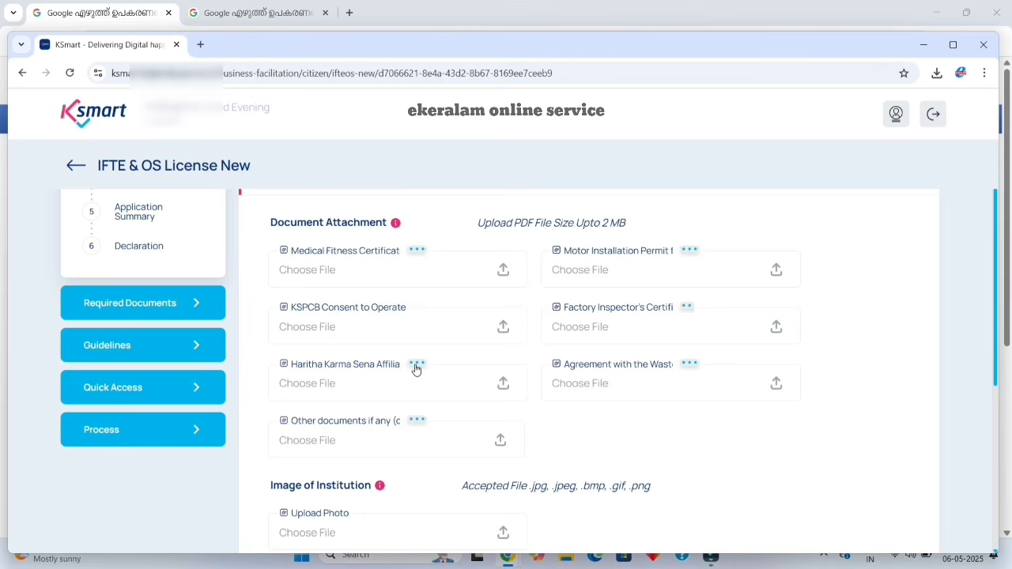
pyautogui.moveTo(416, 365)
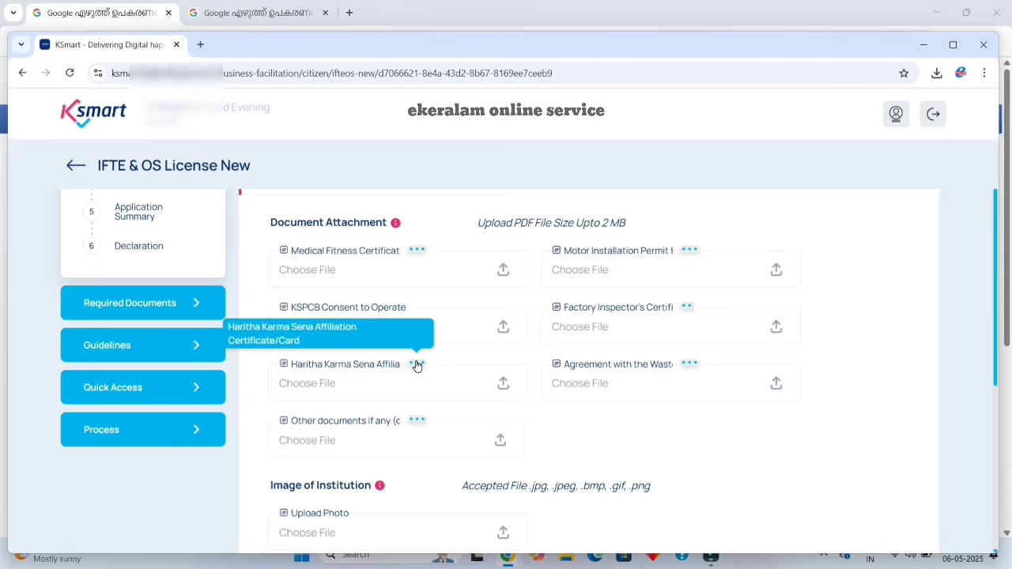
pyautogui.moveTo(416, 421)
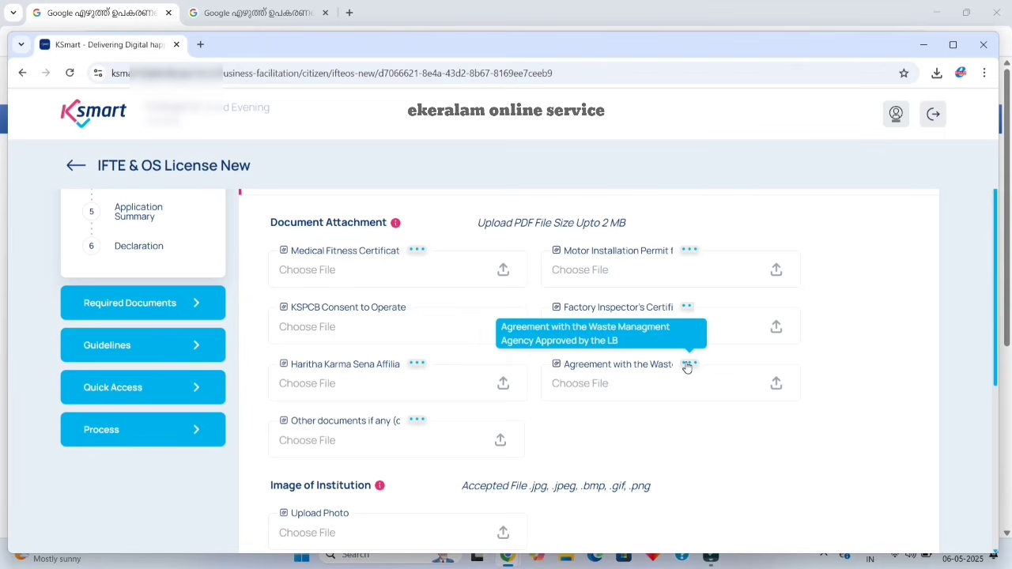
pyautogui.scroll(-2, 537, 399)
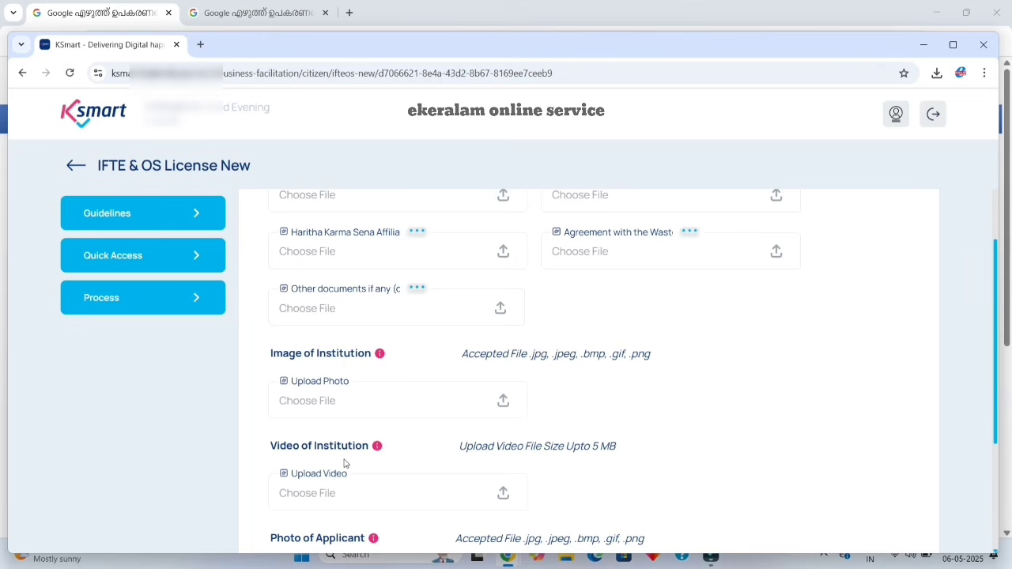
pyautogui.scroll(-3, 441, 441)
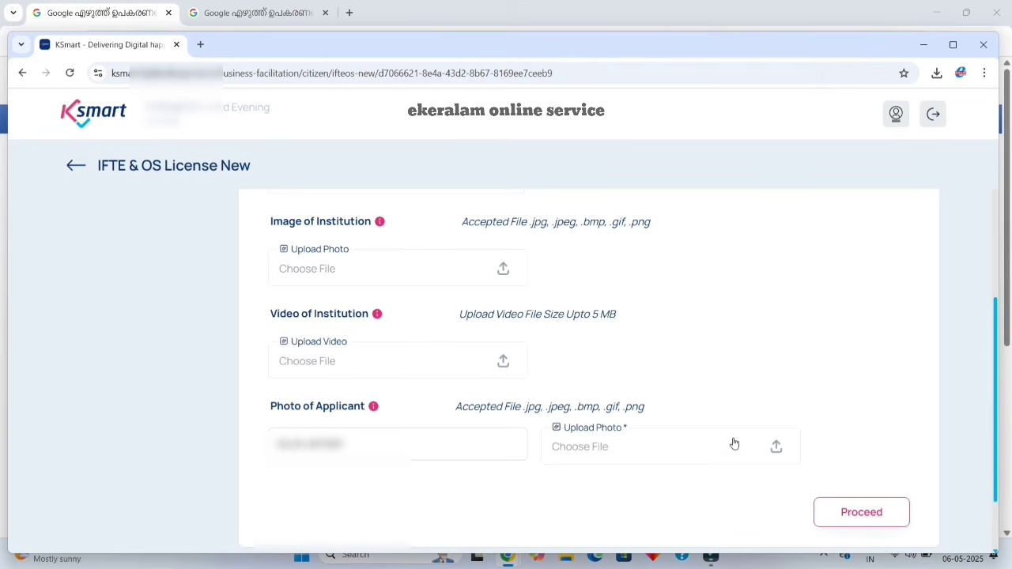
pyautogui.click(869, 511)
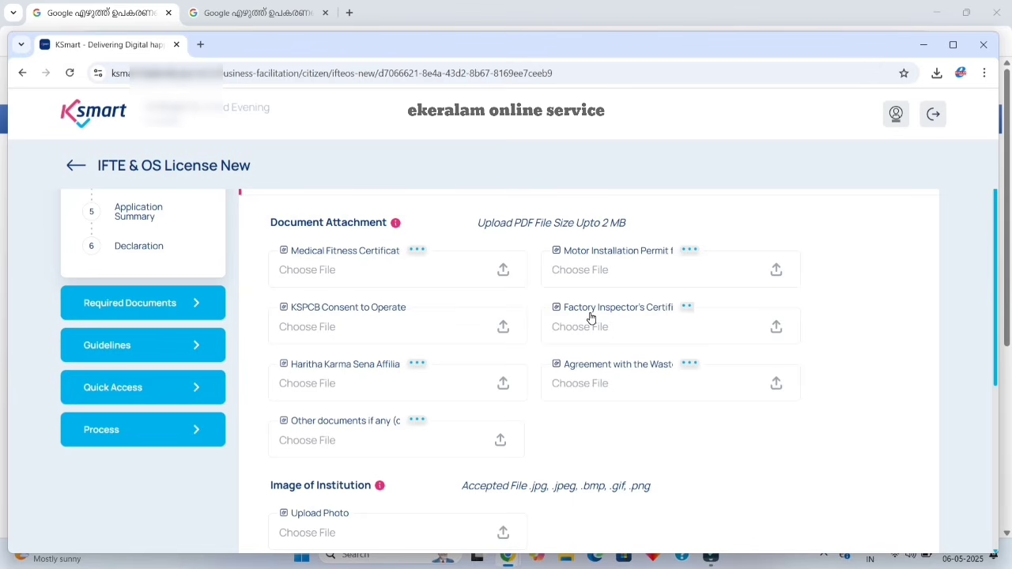
# Attach permit.pdf as the Medical Fitness Certificate.
pyautogui.click(503, 271)
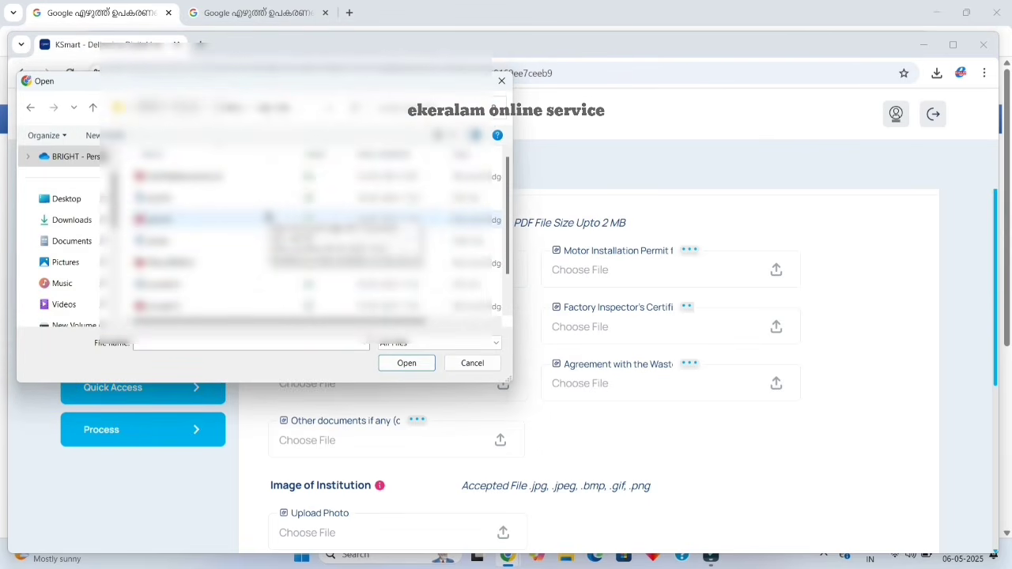
pyautogui.click(268, 218)
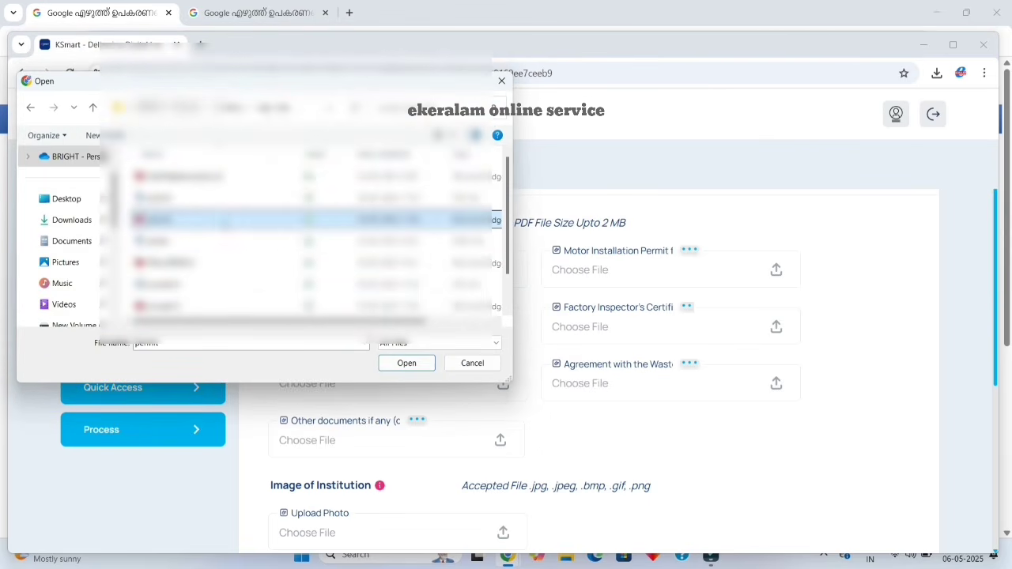
pyautogui.click(384, 365)
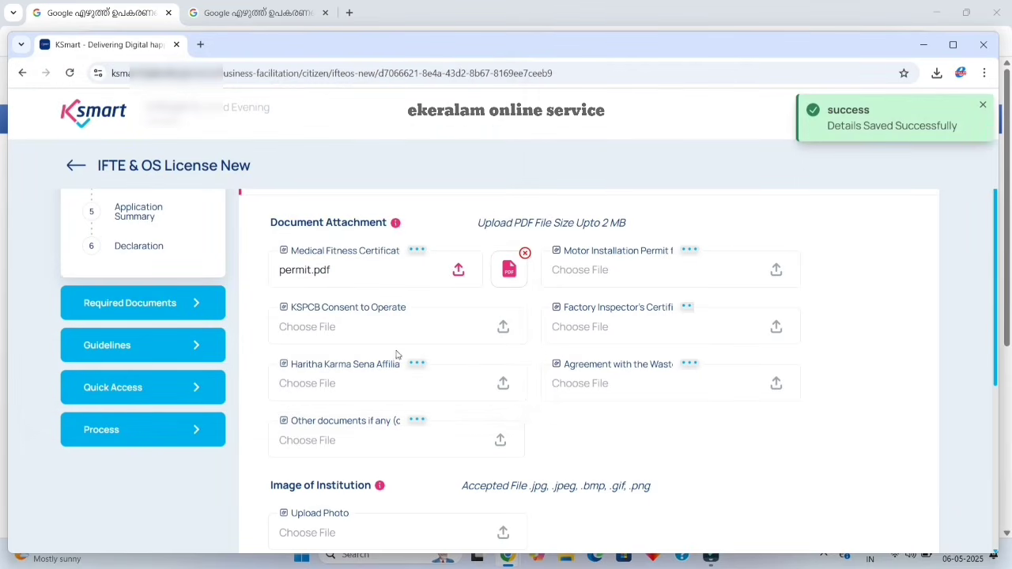
# Attach POLLUTION 2.pdf as the KSPCB Consent to Operate document.
pyautogui.click(503, 326)
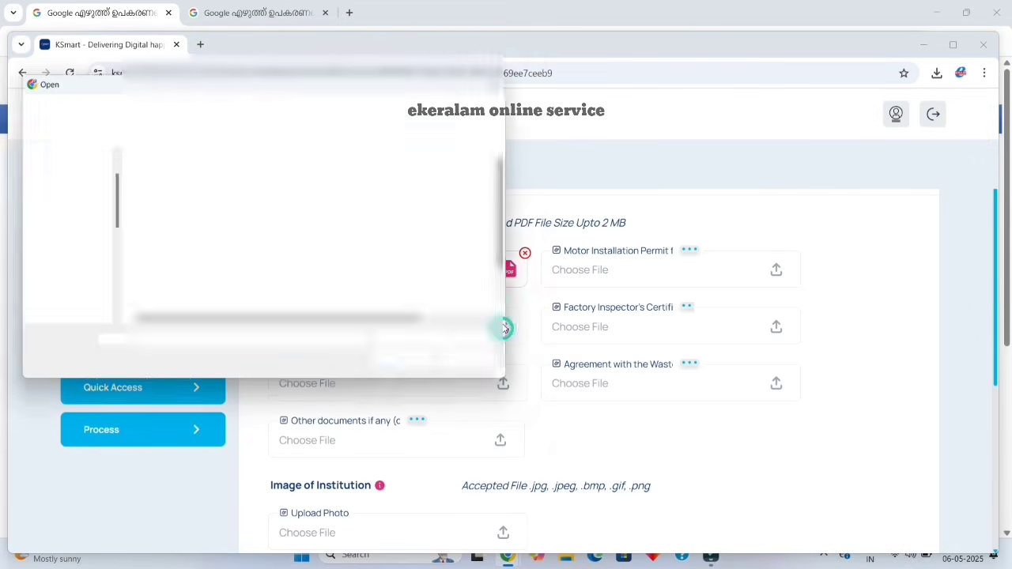
pyautogui.click(174, 263)
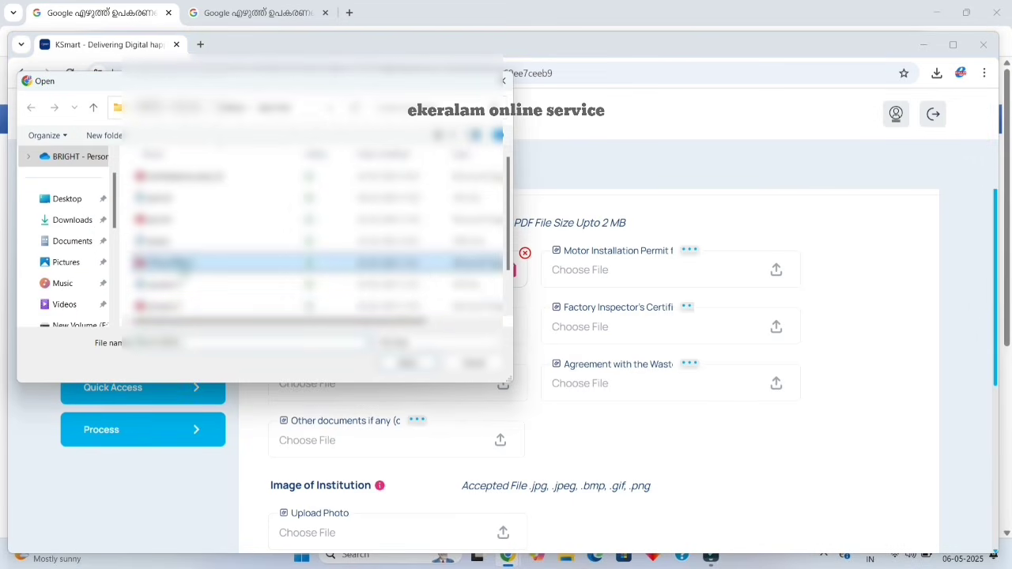
pyautogui.click(388, 360)
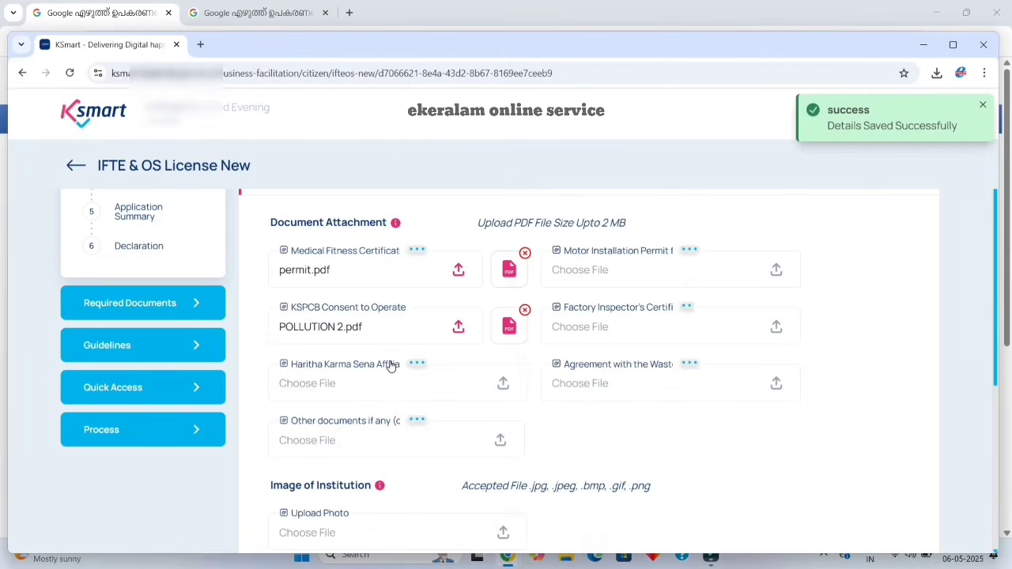
pyautogui.scroll(-3, 763, 451)
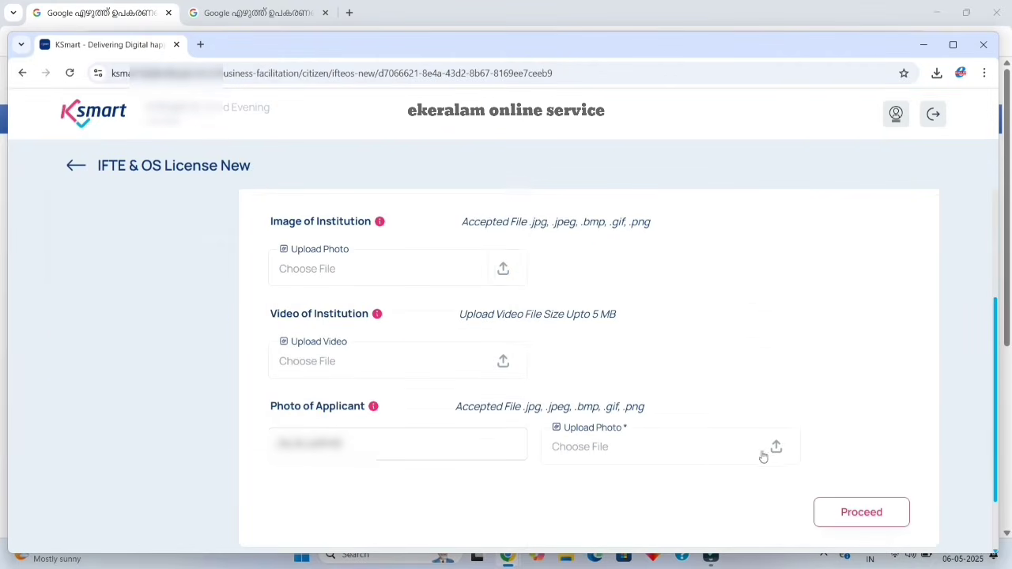
# Upload photo.jpeg as the Photo of Applicant, accepting the crop.
pyautogui.click(772, 448)
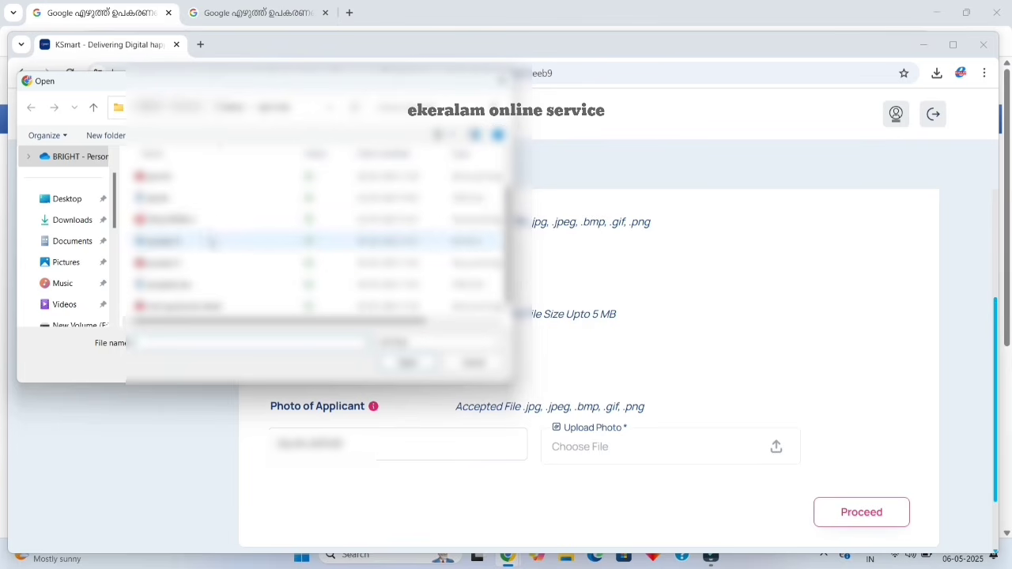
pyautogui.click(204, 198)
pyautogui.click(407, 362)
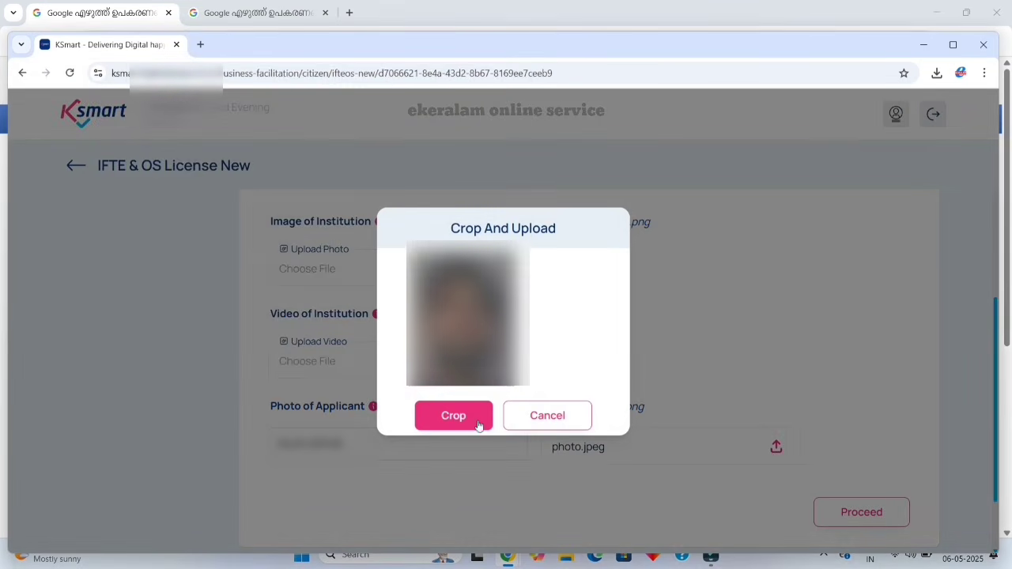
pyautogui.click(473, 421)
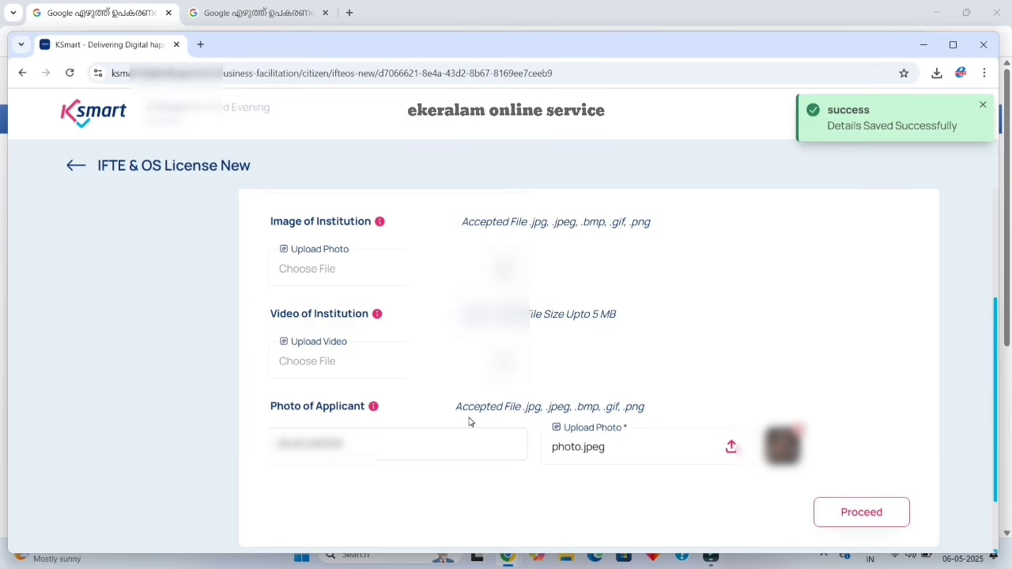
pyautogui.scroll(-2, 469, 421)
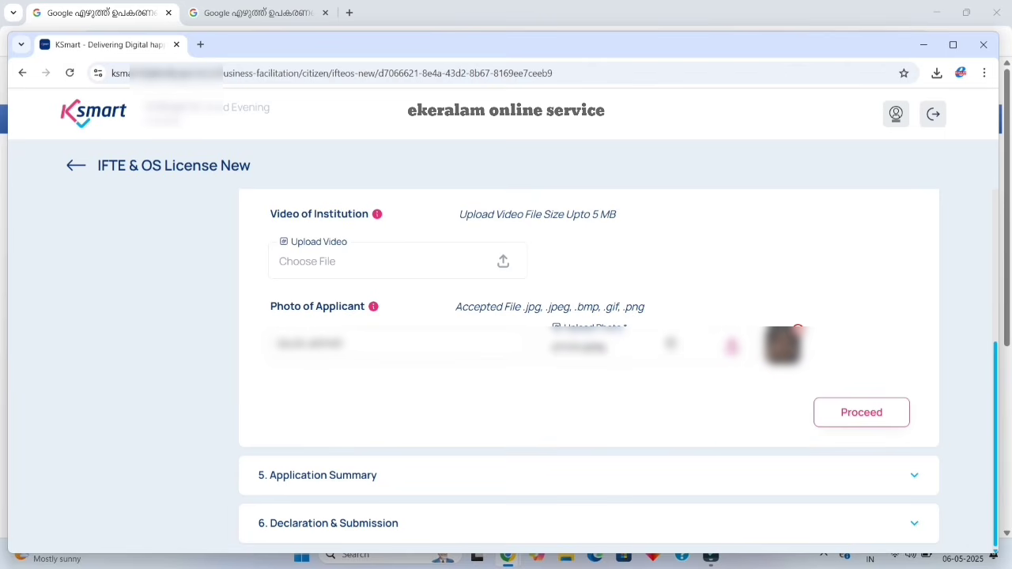
# Review the Application Summary down to the 500 license fee and continue to Declaration & Submission.
pyautogui.click(846, 417)
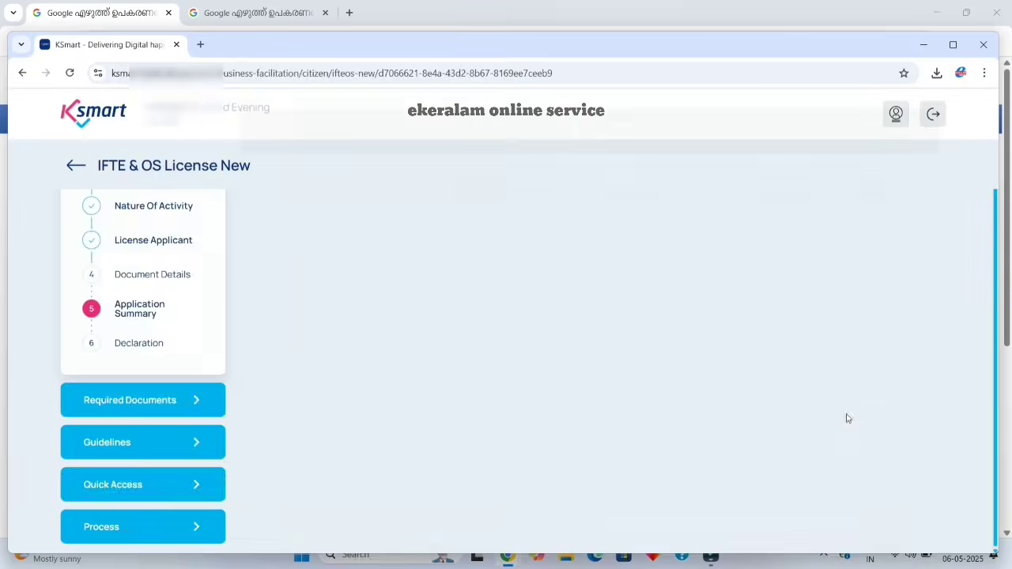
pyautogui.scroll(8, 802, 410)
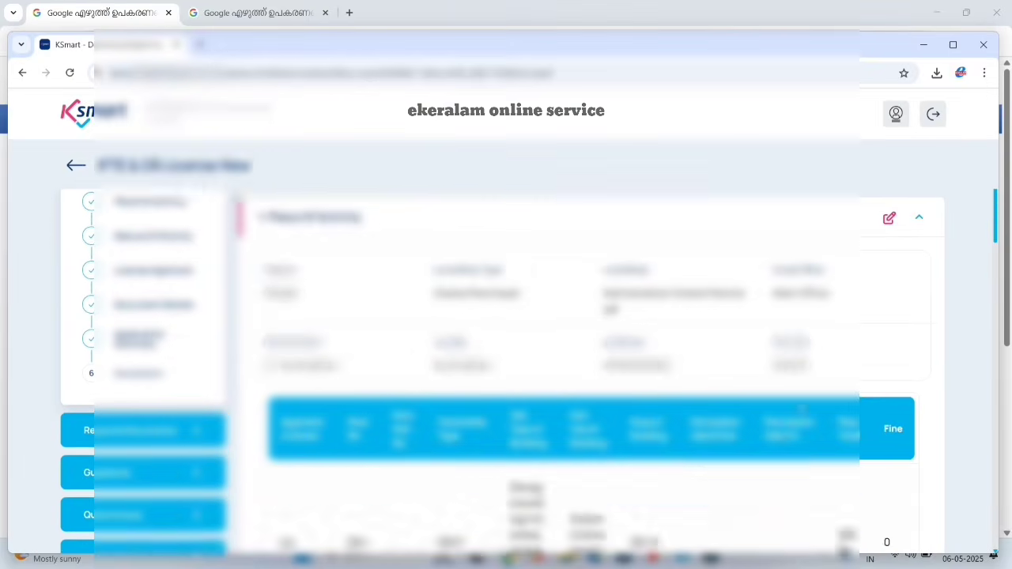
pyautogui.scroll(-1, 803, 410)
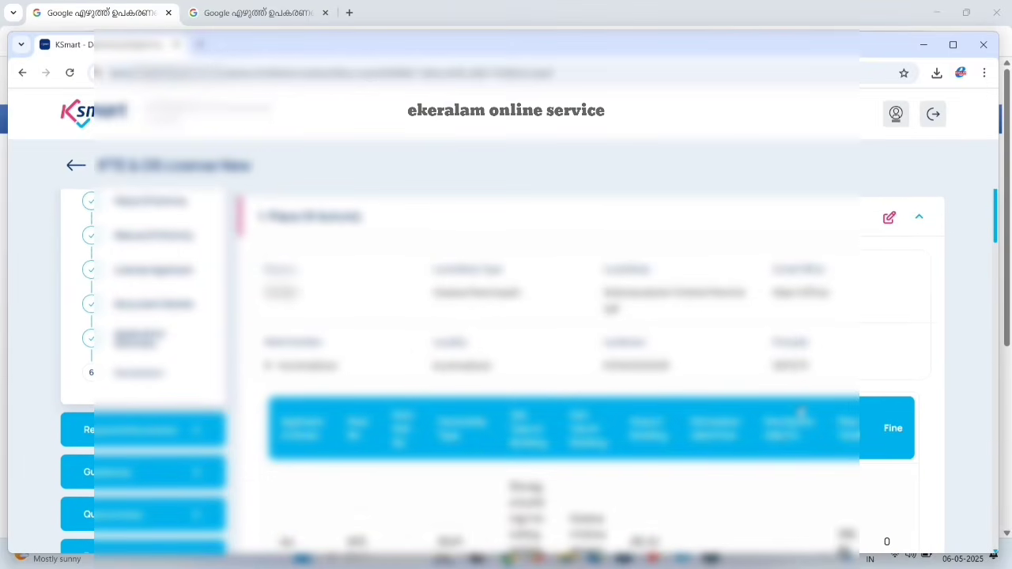
pyautogui.scroll(-3, 802, 413)
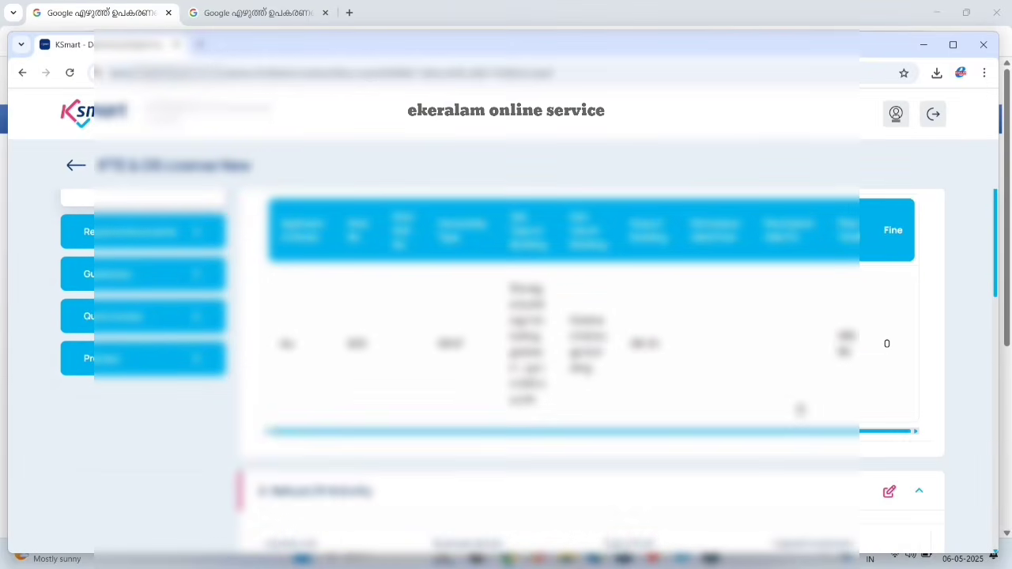
pyautogui.scroll(-6, 800, 410)
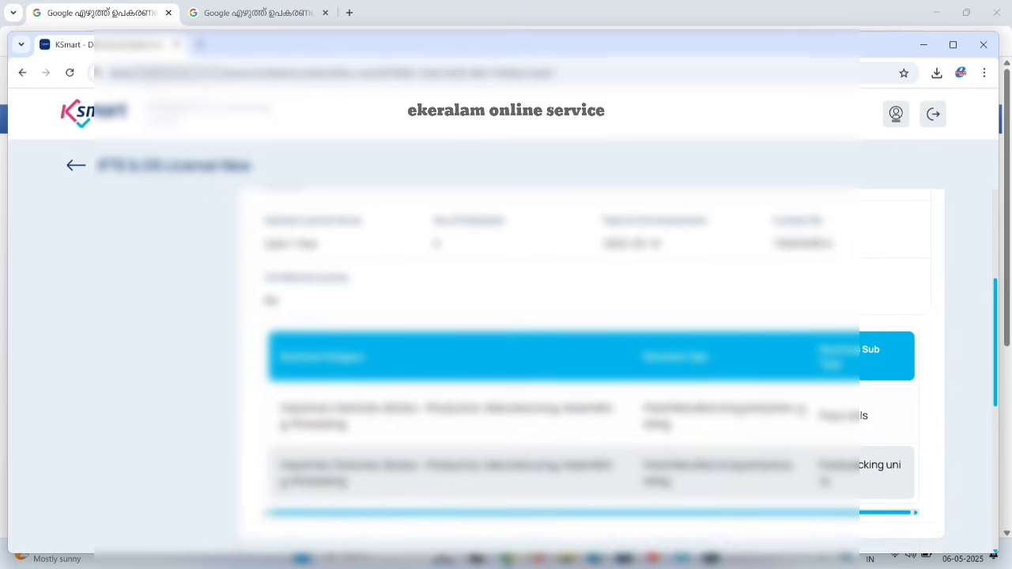
pyautogui.scroll(-6, 800, 410)
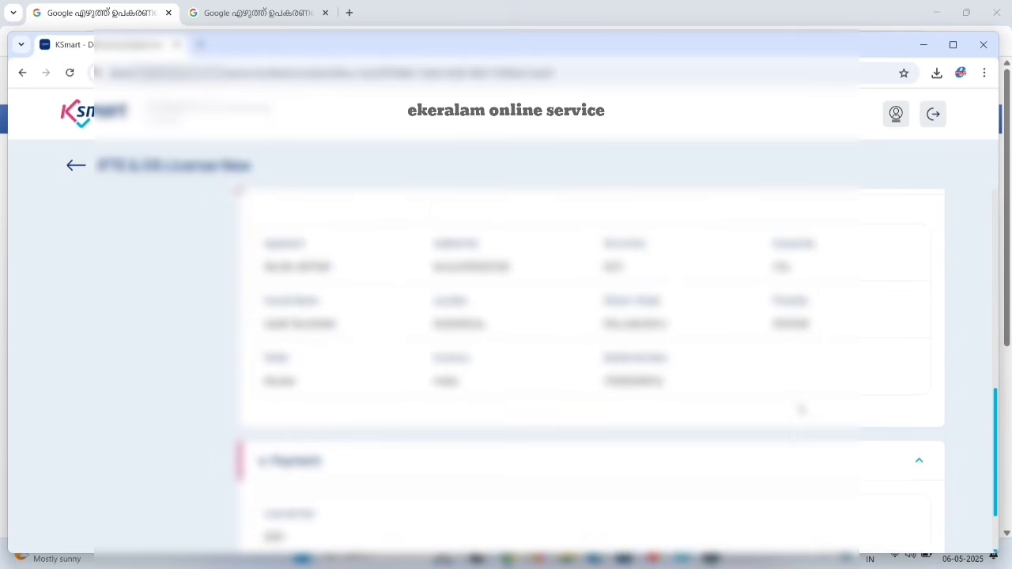
pyautogui.scroll(-2, 801, 408)
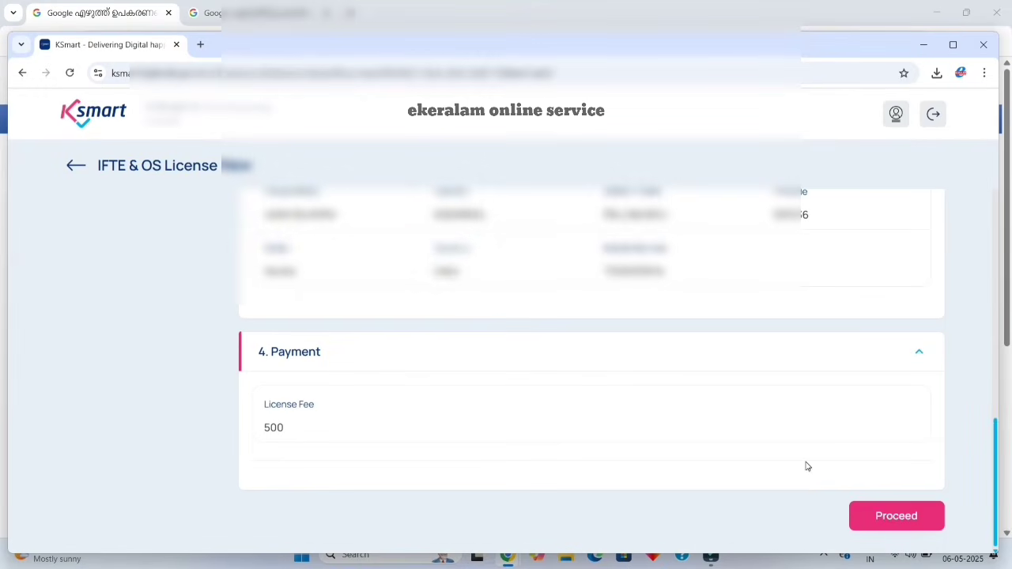
pyautogui.click(895, 518)
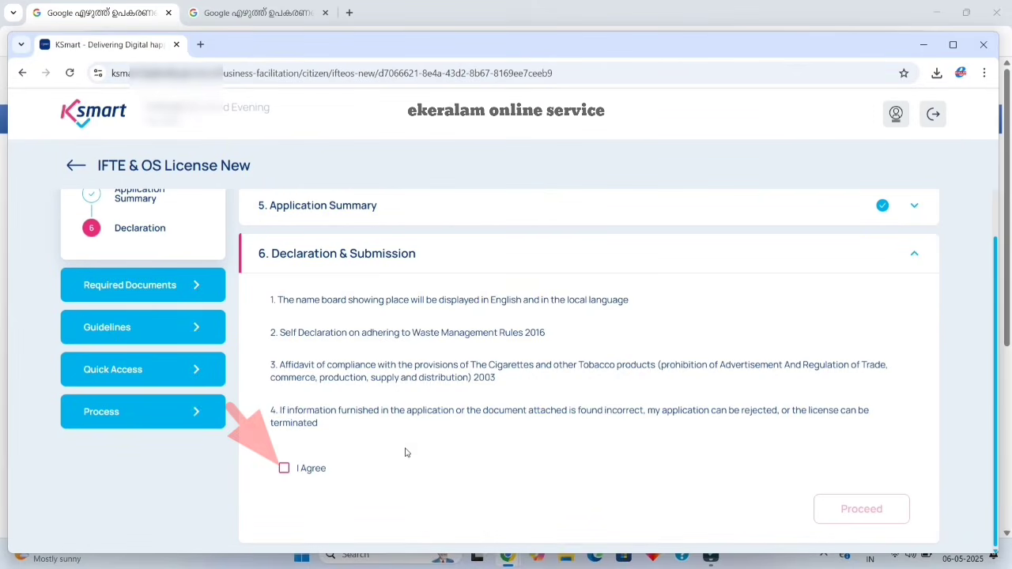
# Tick I Agree on the declarations and proceed to the no-edit confirmation alert.
pyautogui.click(284, 468)
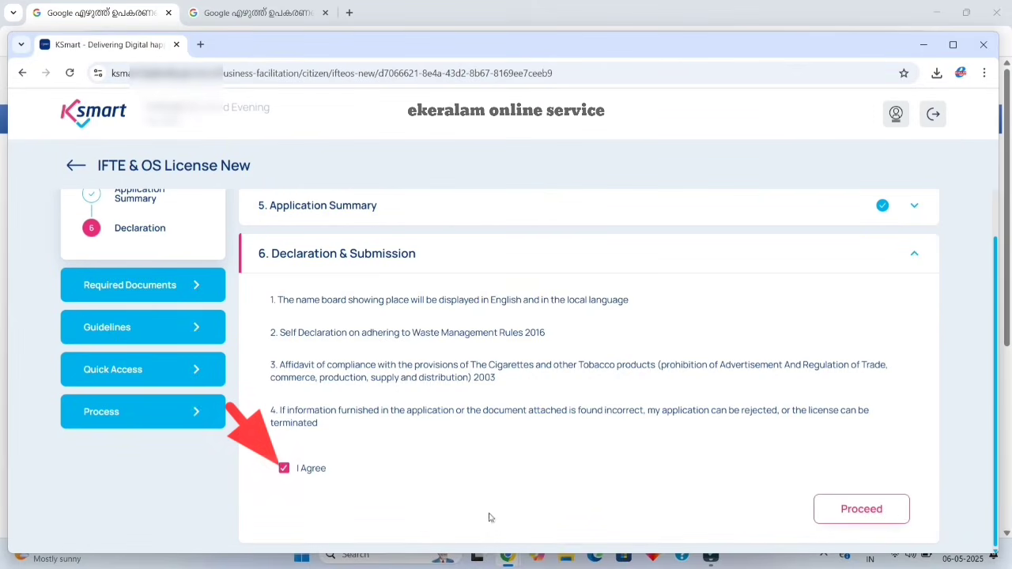
pyautogui.click(879, 512)
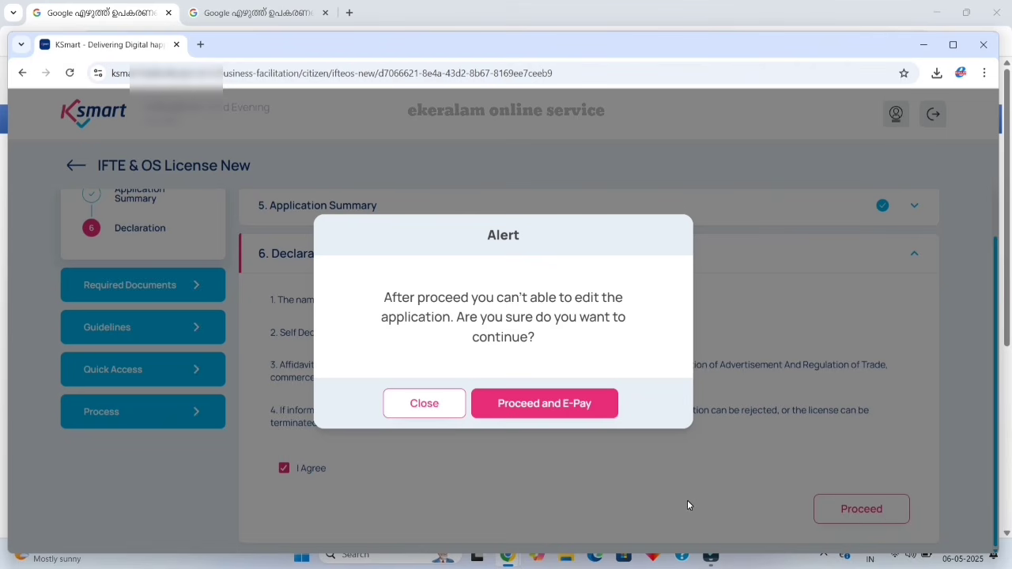
# Confirm the submission and go to the e-payment page in a maximised window.
pyautogui.click(563, 416)
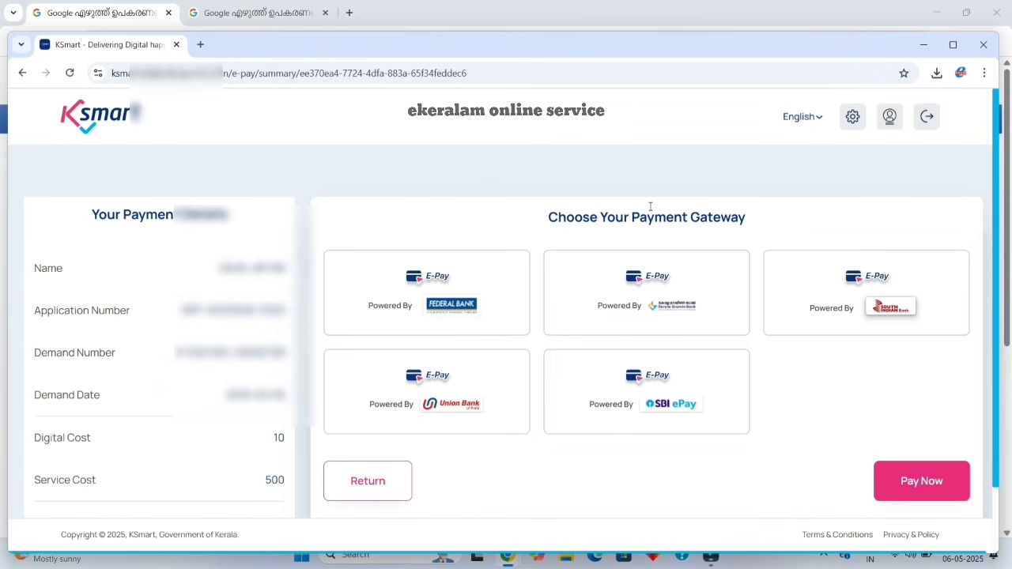
pyautogui.doubleClick(643, 51)
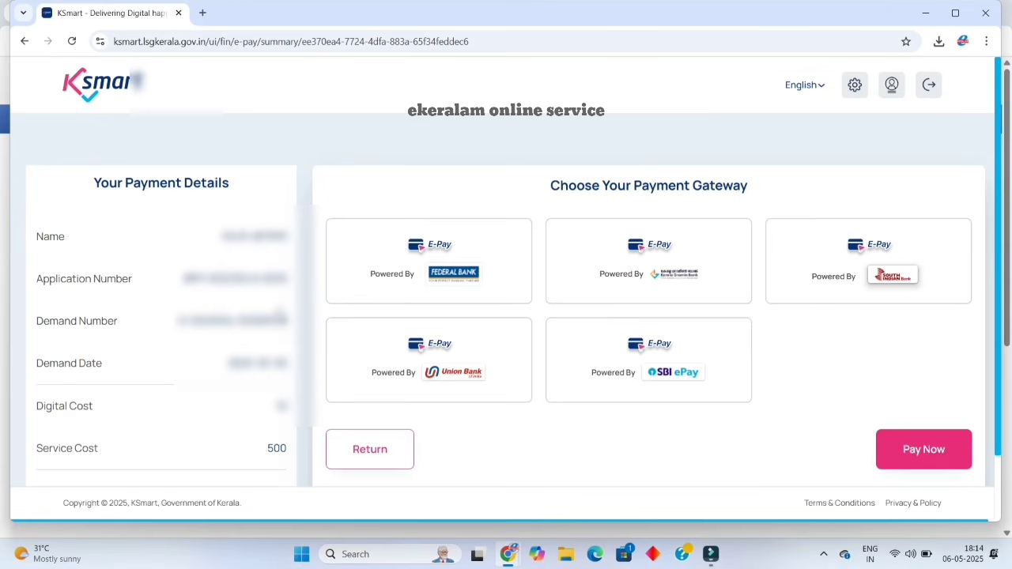
pyautogui.scroll(-1, 283, 332)
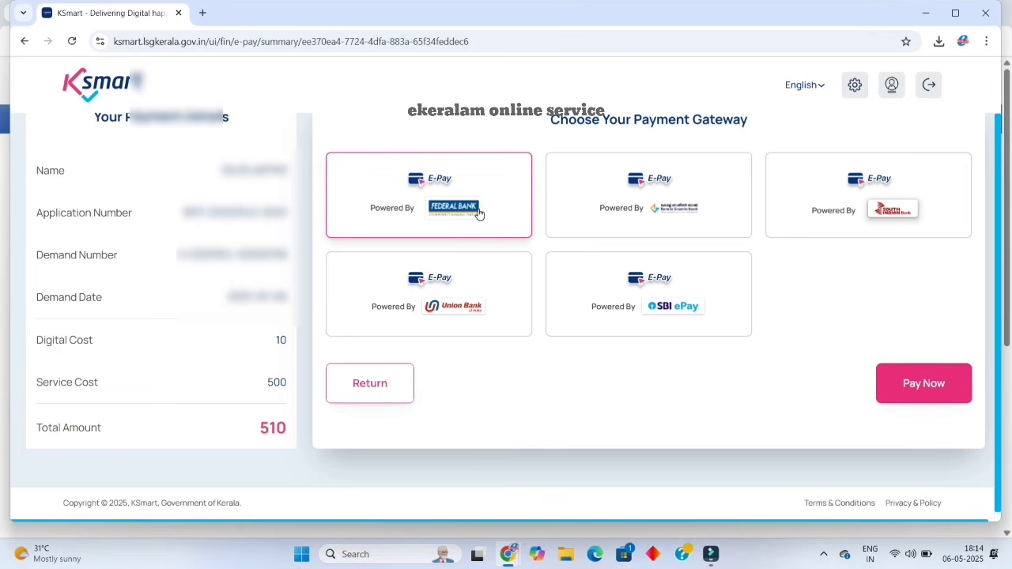
# Pay the 510 total via the Federal Bank gateway using Federal Bank net banking.
pyautogui.click(478, 214)
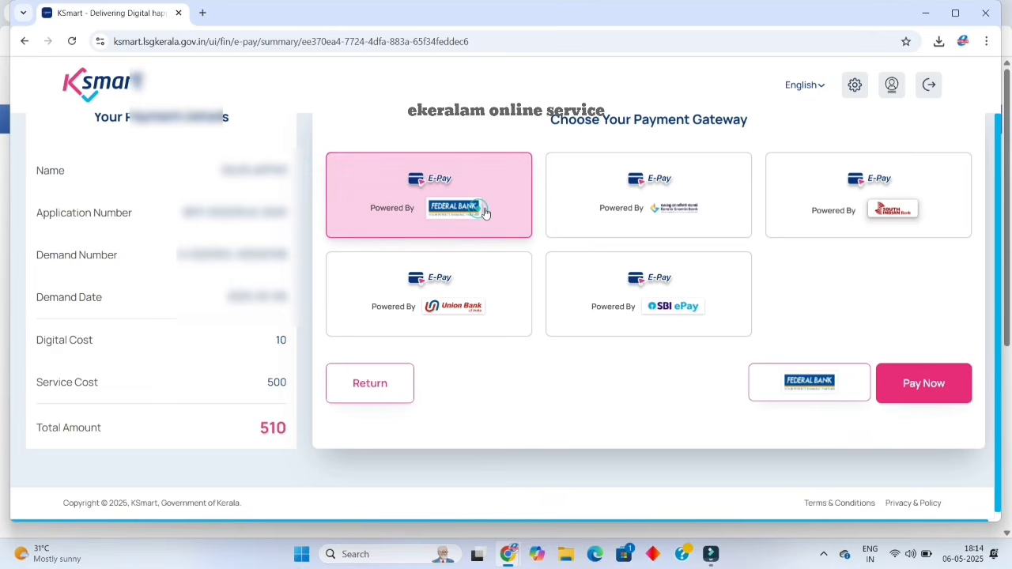
pyautogui.click(941, 387)
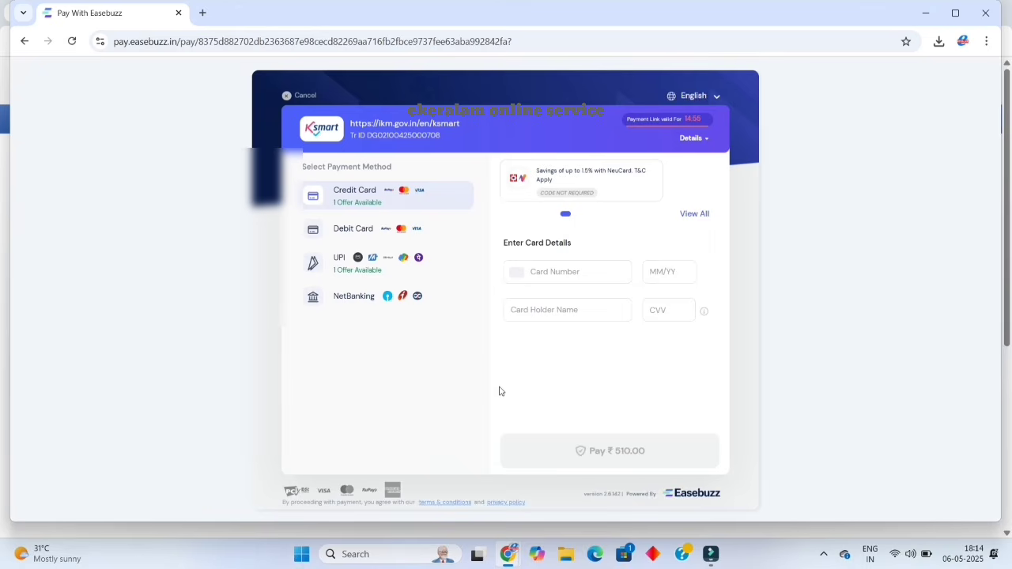
pyautogui.click(351, 297)
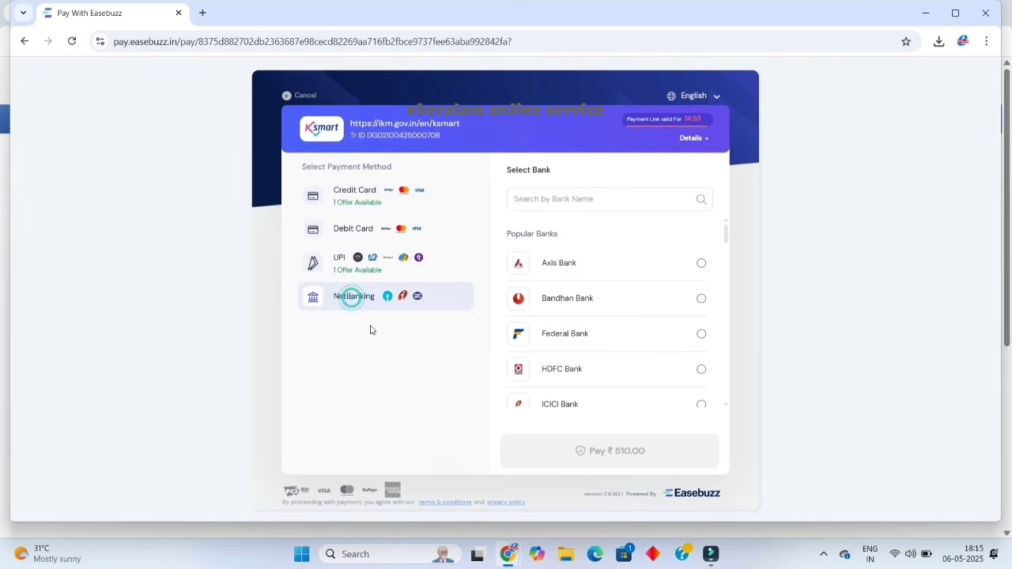
pyautogui.click(599, 198)
pyautogui.write('FED')
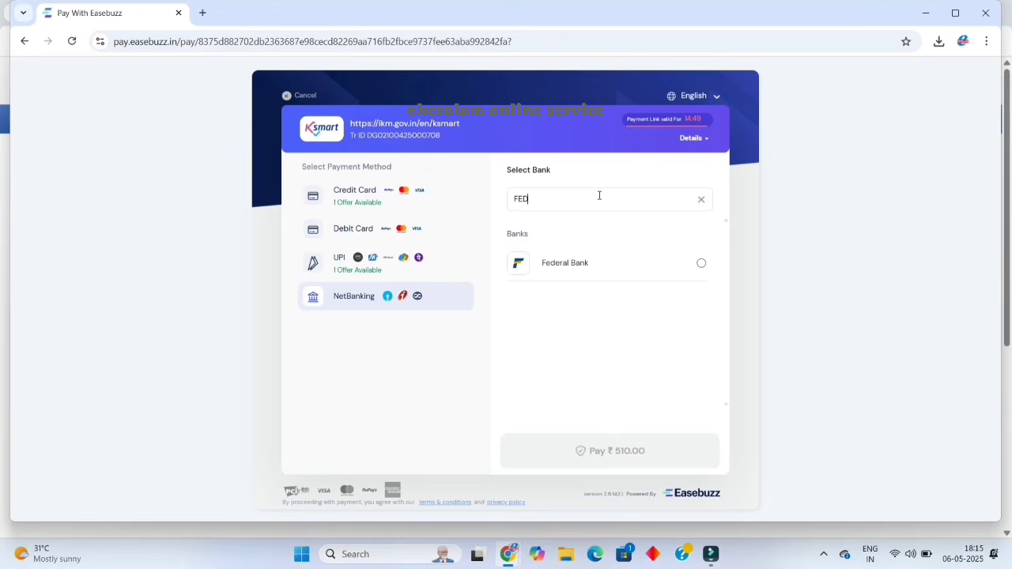
pyautogui.click(576, 262)
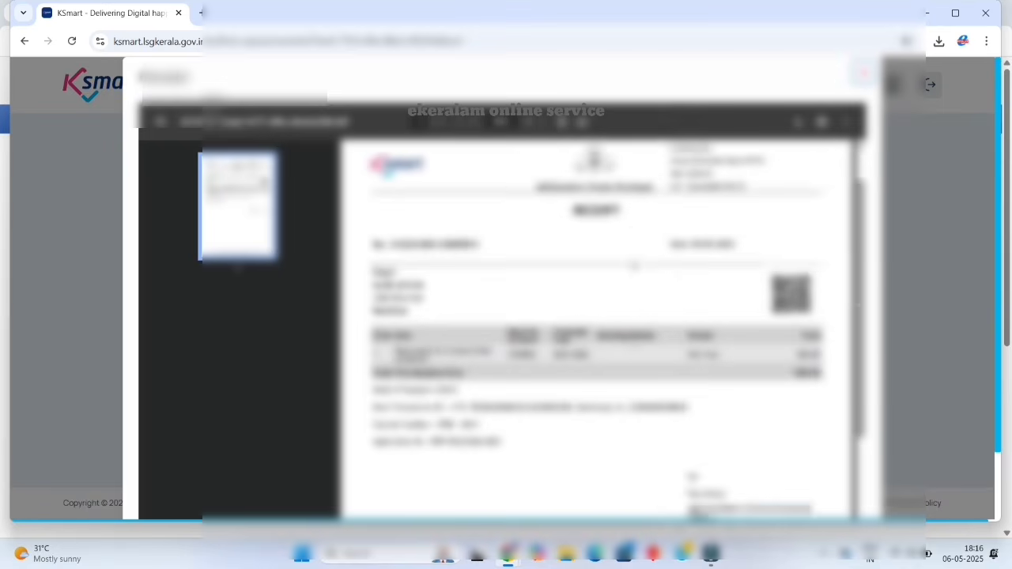
# Download the application acknowledgement as a PDF from its More Details view.
pyautogui.scroll(-3, 634, 266)
pyautogui.scroll(4, 634, 266)
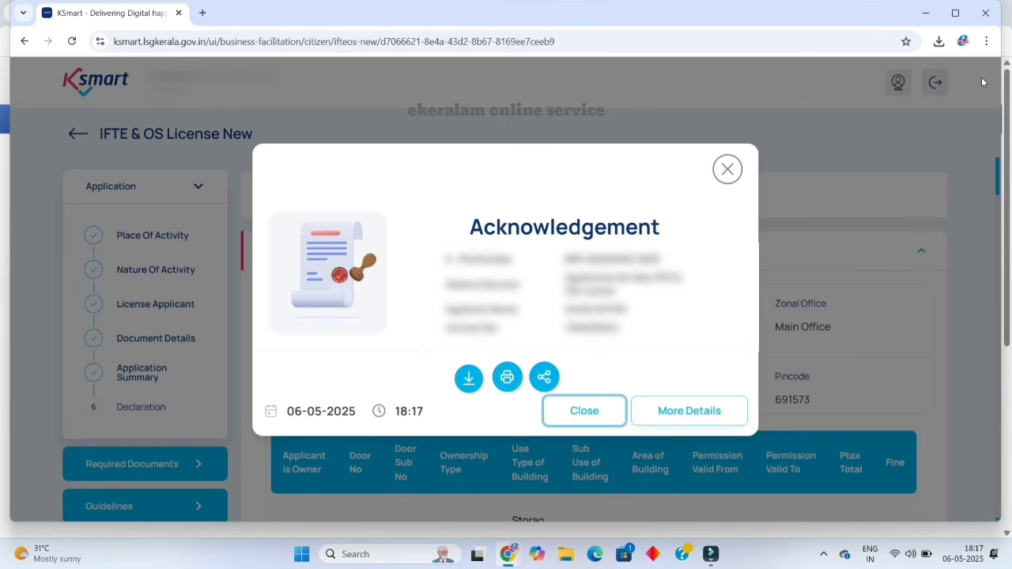
pyautogui.click(700, 413)
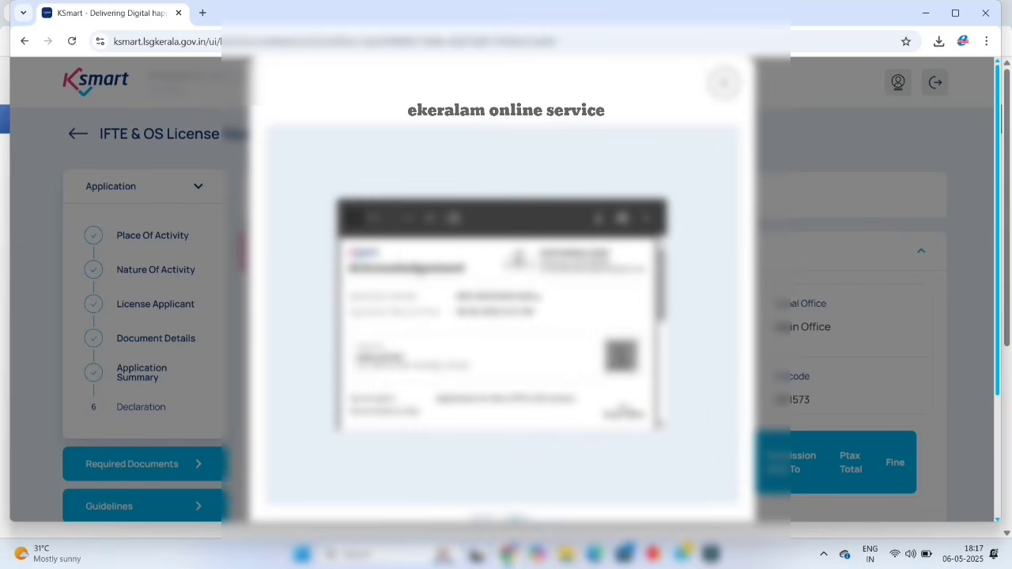
pyautogui.scroll(-5, 534, 285)
pyautogui.scroll(5, 534, 284)
pyautogui.click(599, 224)
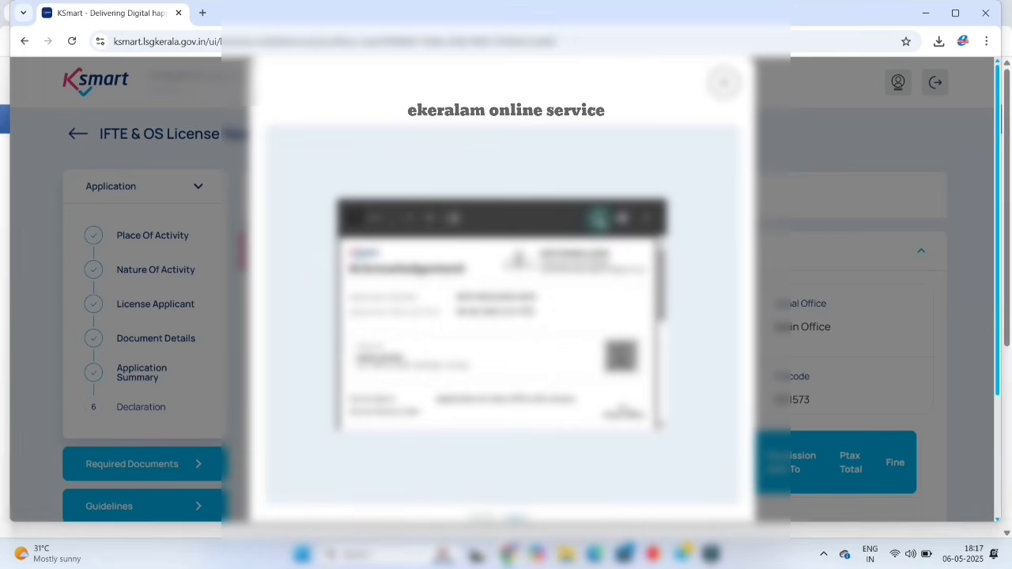
pyautogui.press('Return')
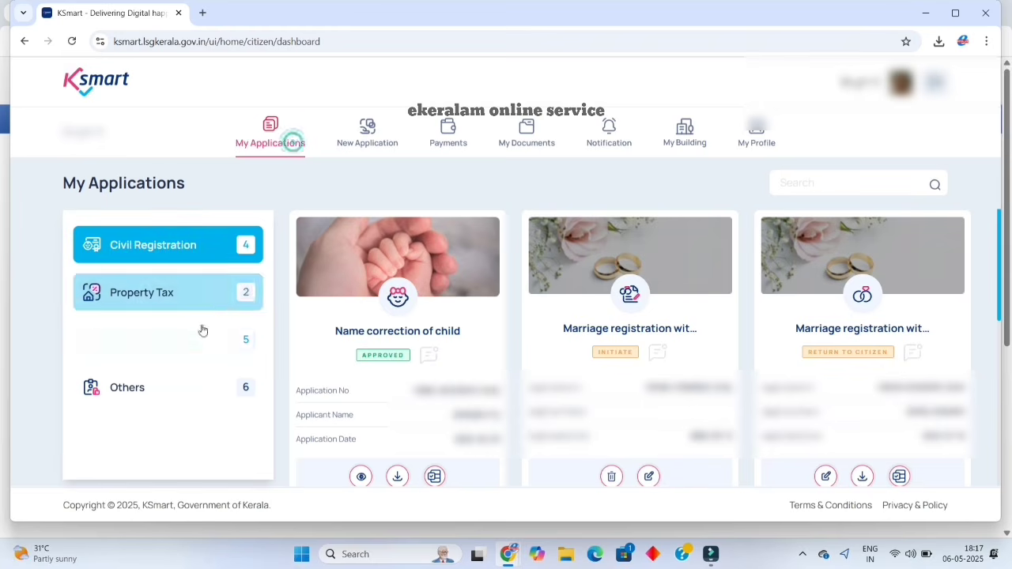
# List License Service applications and check file tracking of the INITIATED new application.
pyautogui.click(180, 349)
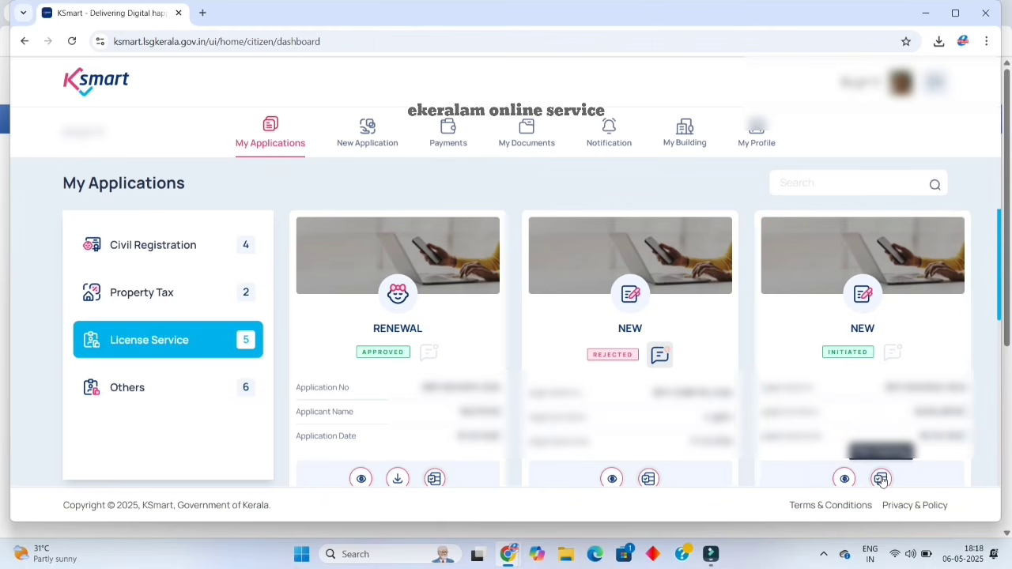
pyautogui.click(880, 479)
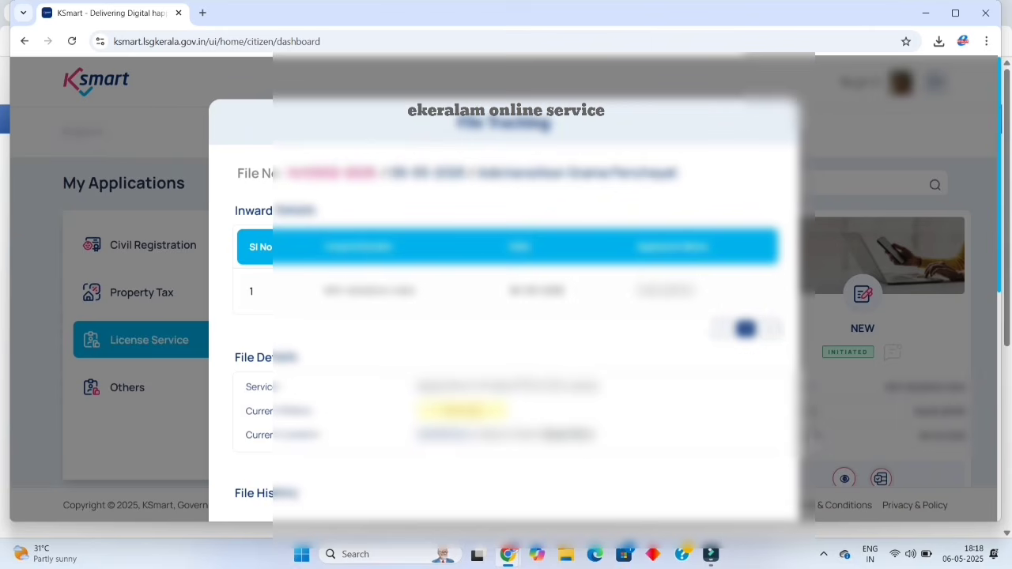
pyautogui.scroll(-3, 705, 378)
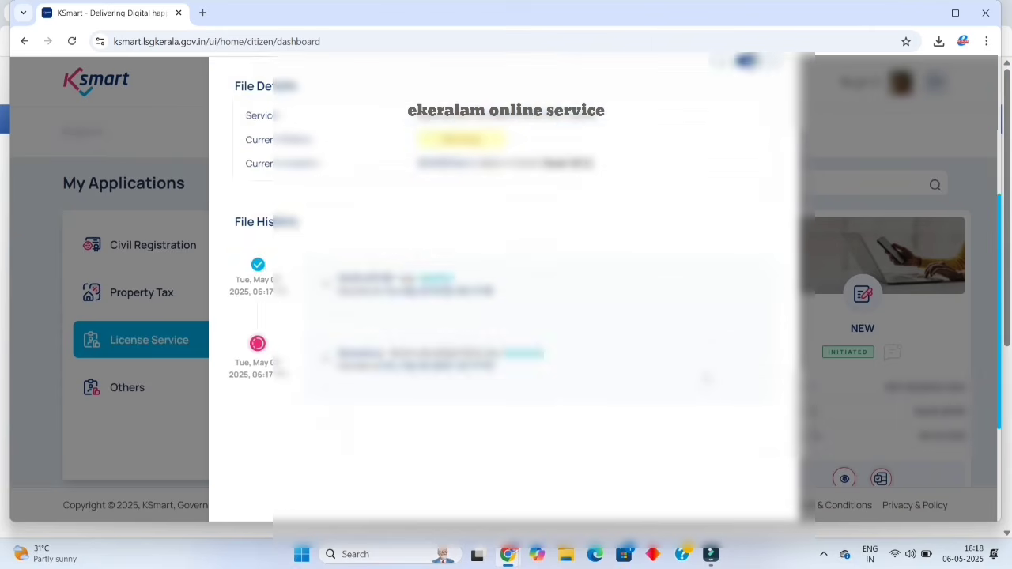
pyautogui.scroll(-2, 706, 378)
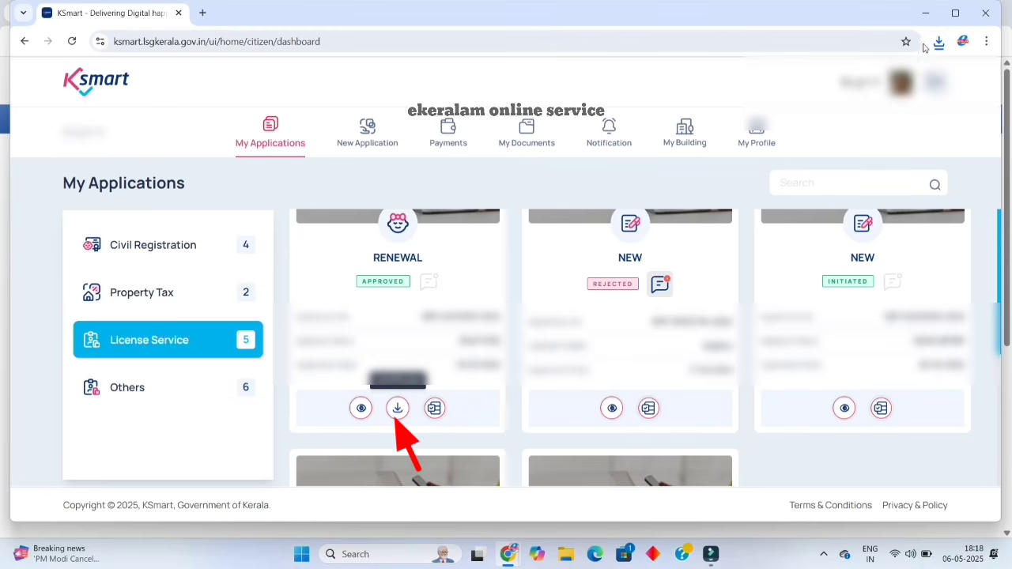
# Open the downloaded licence certificate PDF from recent downloads and scroll through it.
pyautogui.click(938, 41)
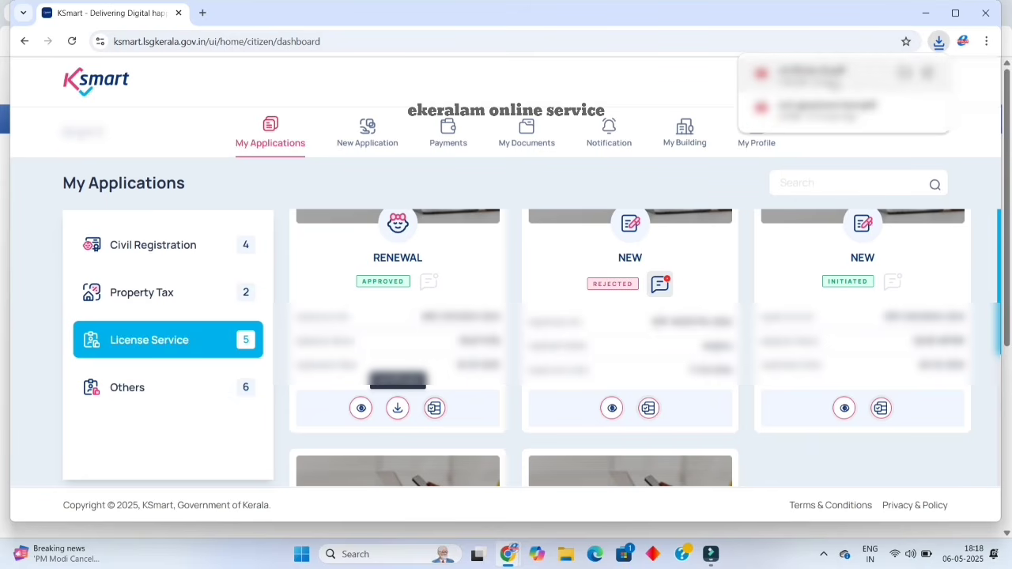
pyautogui.click(830, 79)
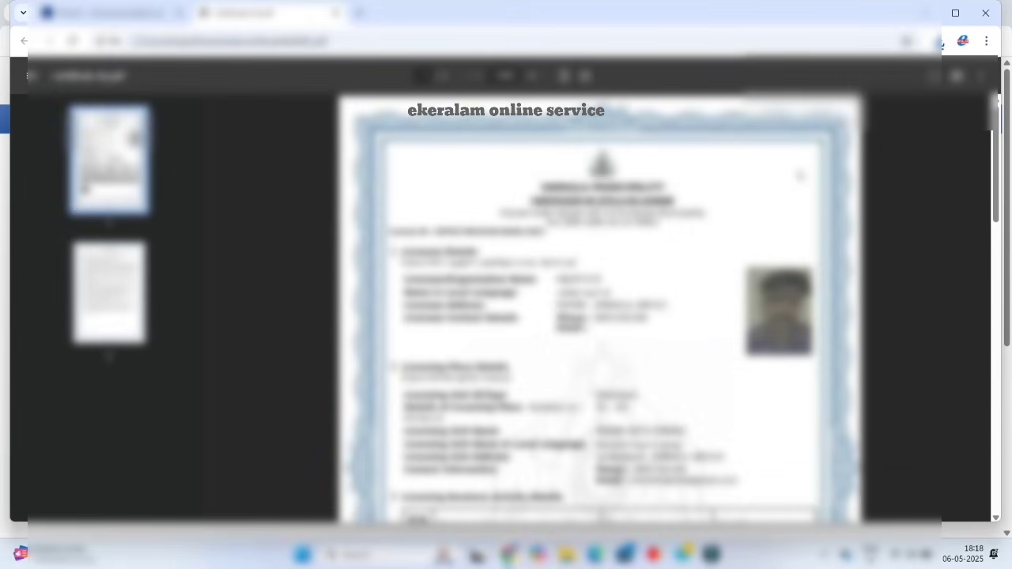
pyautogui.scroll(-15, 997, 101)
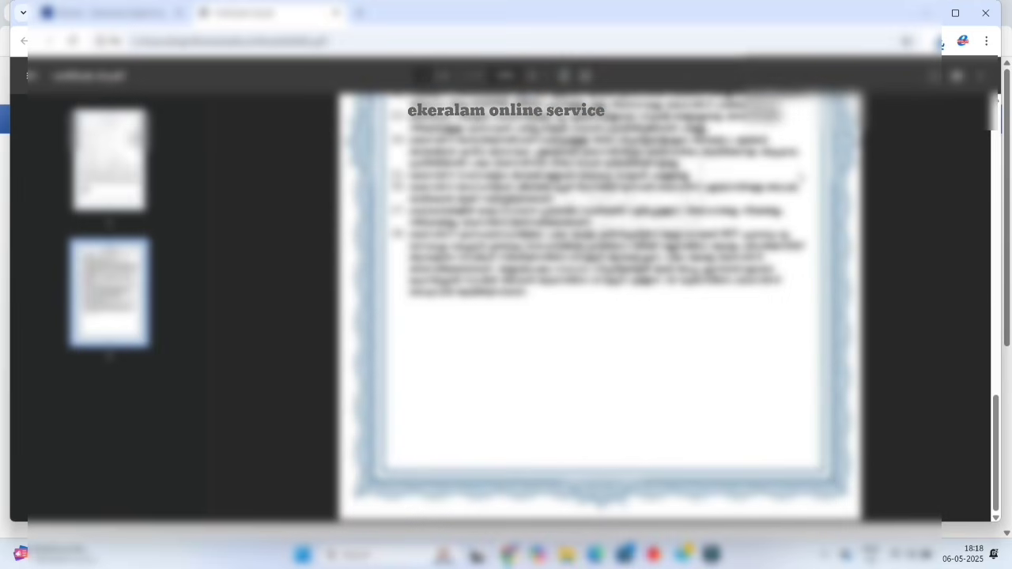
pyautogui.scroll(15, 997, 101)
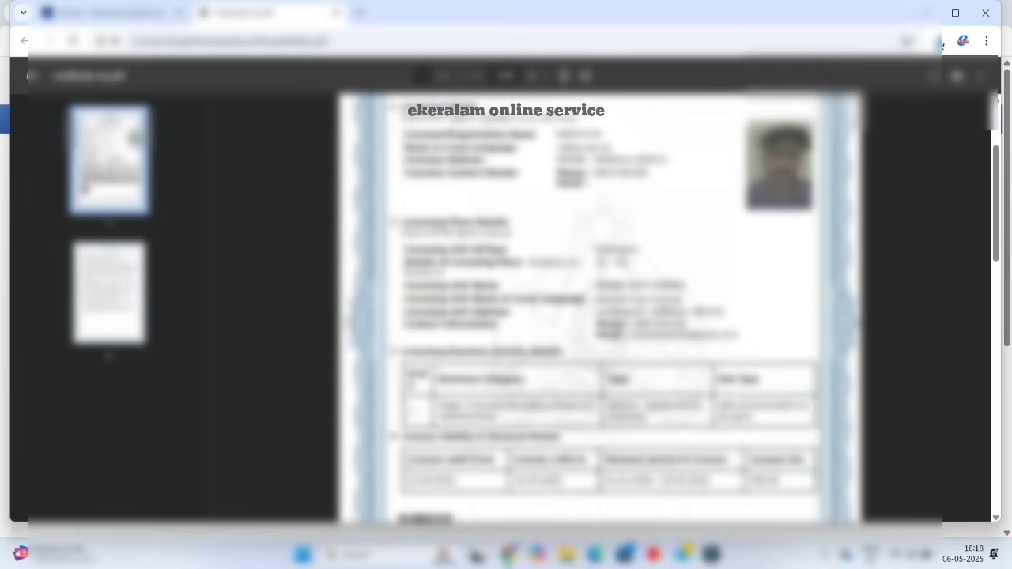
pyautogui.scroll(1, 997, 101)
pyautogui.scroll(-2, 998, 101)
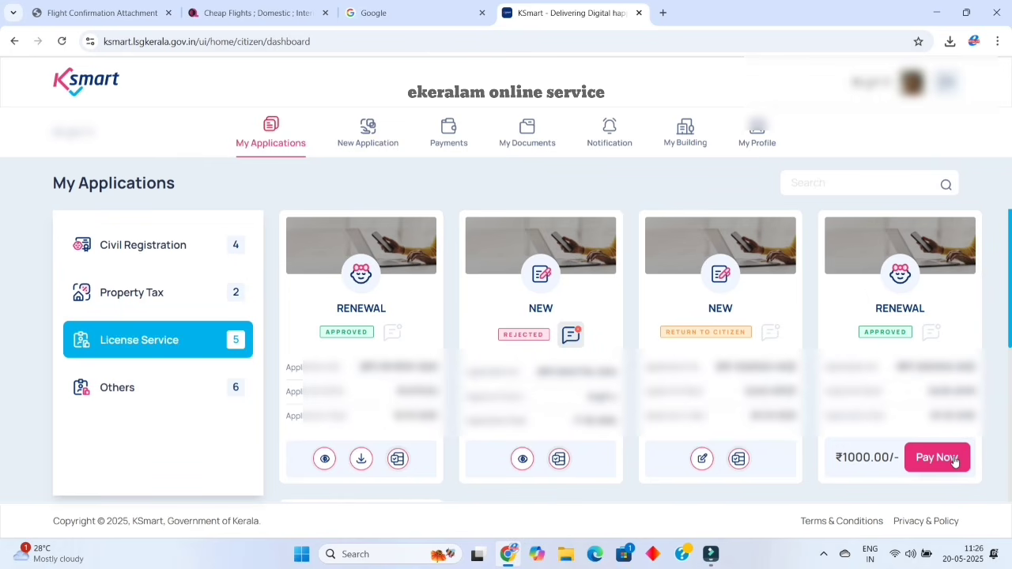
# Start the ₹1000.00 renewal payment, then view the returned application's File Tracking.
pyautogui.click(954, 462)
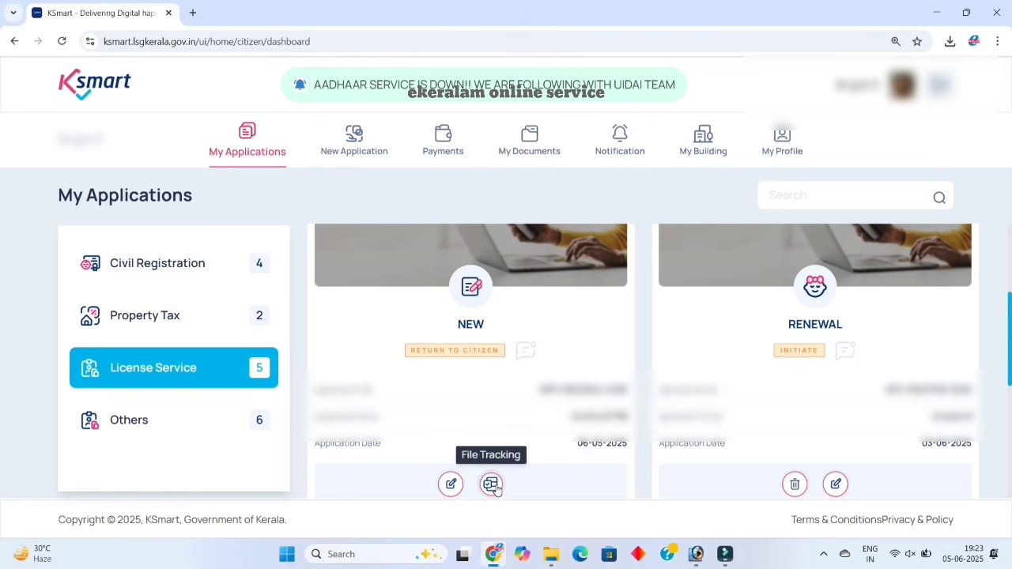
pyautogui.click(492, 484)
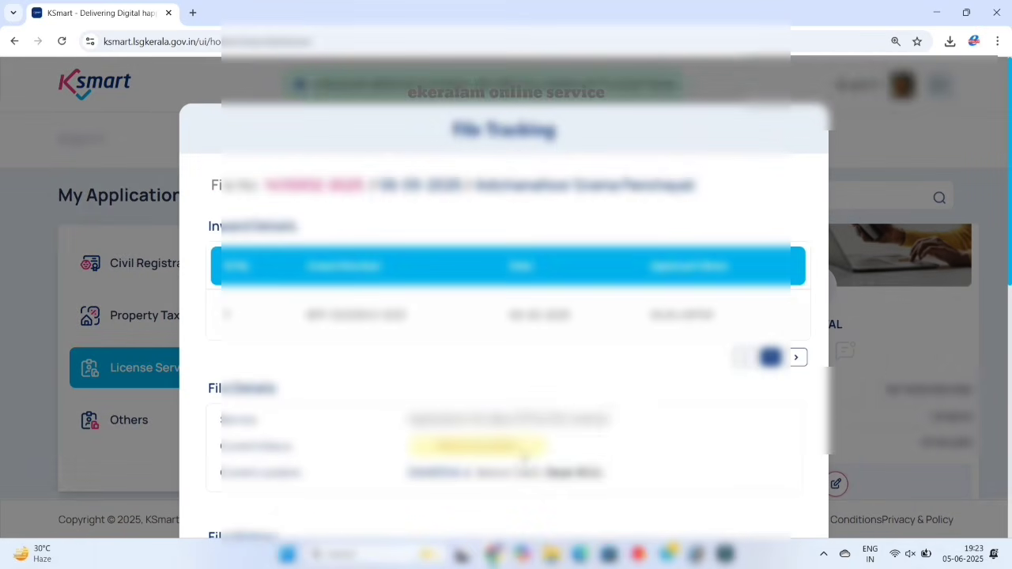
pyautogui.scroll(-2, 491, 485)
pyautogui.scroll(-1, 614, 393)
# Close the tracking details and open the returned New application for editing.
pyautogui.press('Escape')
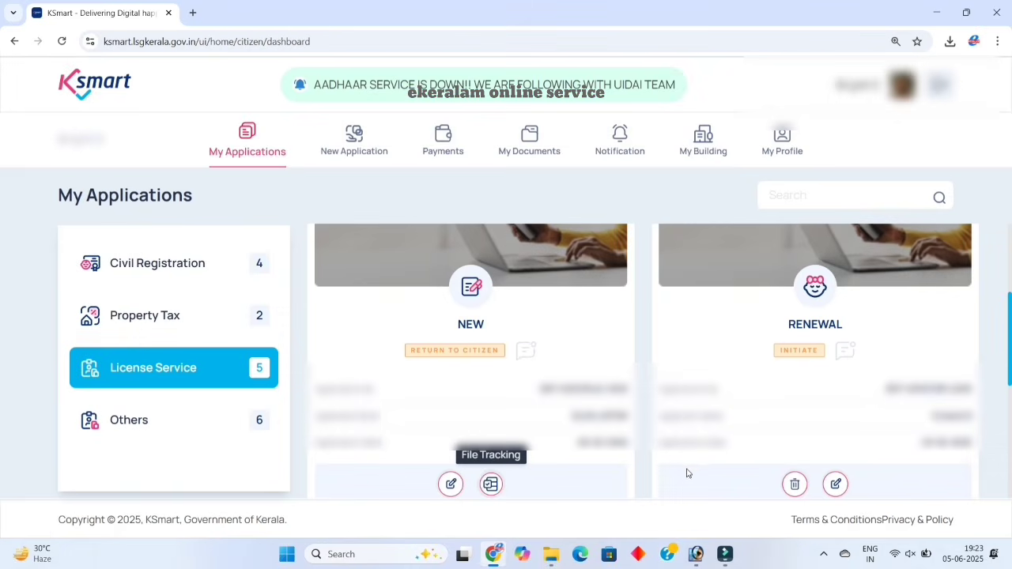
pyautogui.click(451, 485)
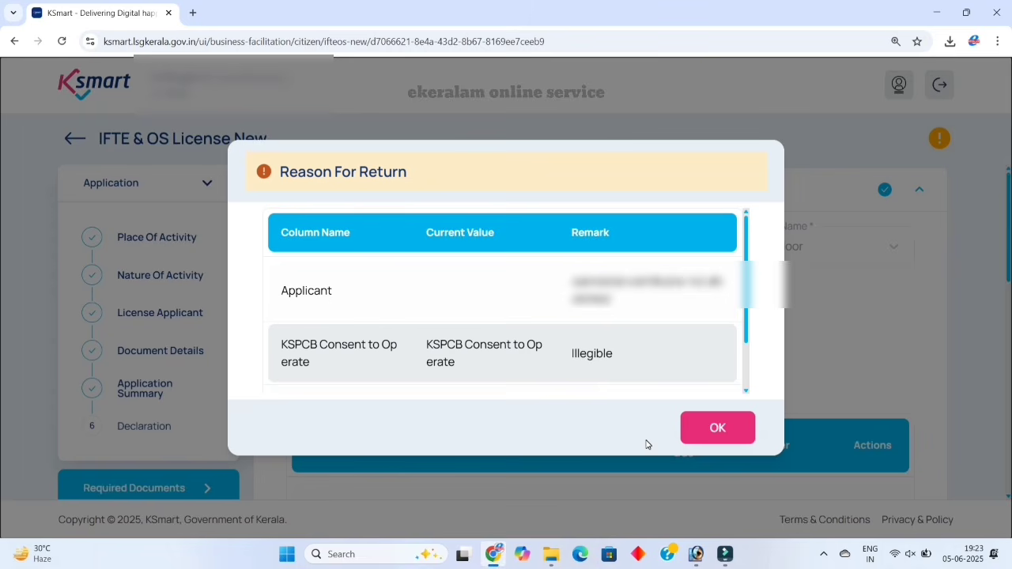
# Dismiss the return reasons and re-save the Place of Activity details.
pyautogui.click(684, 427)
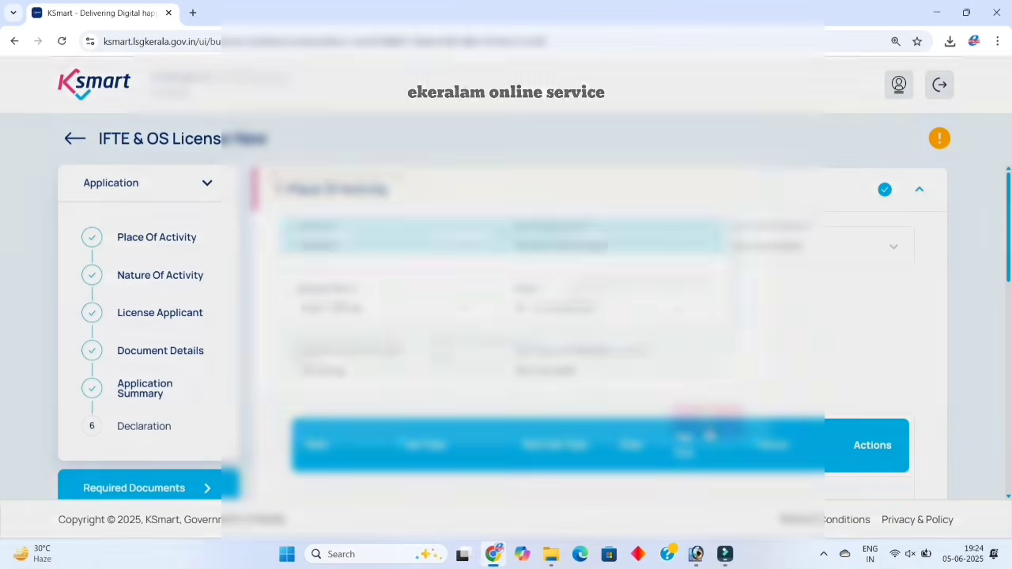
pyautogui.scroll(-3, 736, 355)
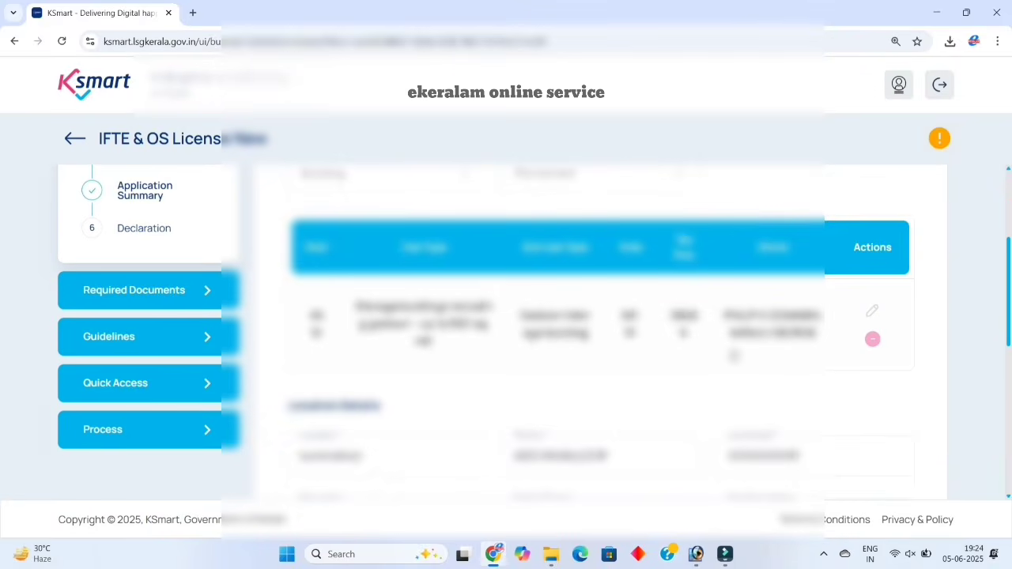
pyautogui.scroll(-4, 735, 354)
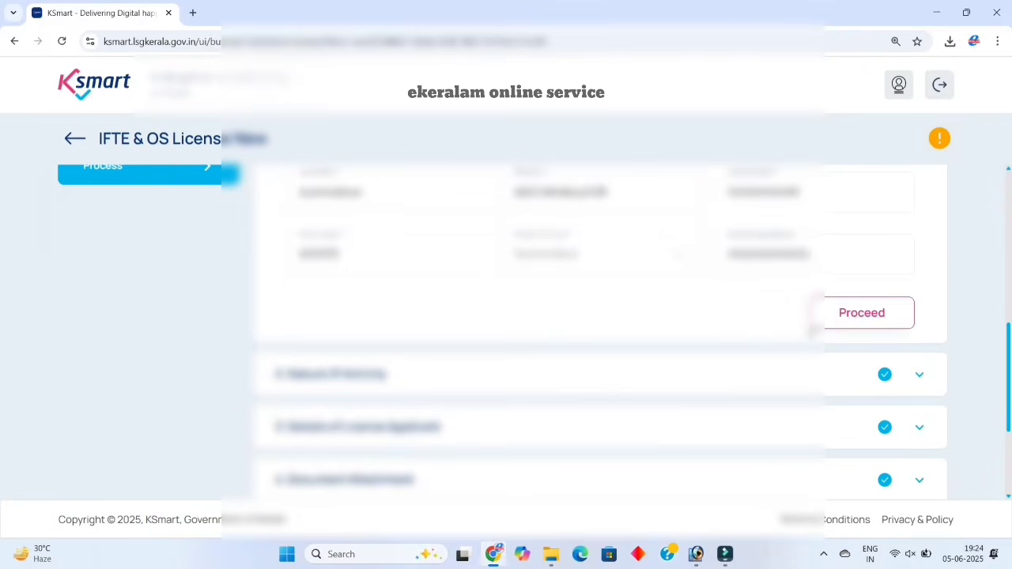
pyautogui.click(846, 320)
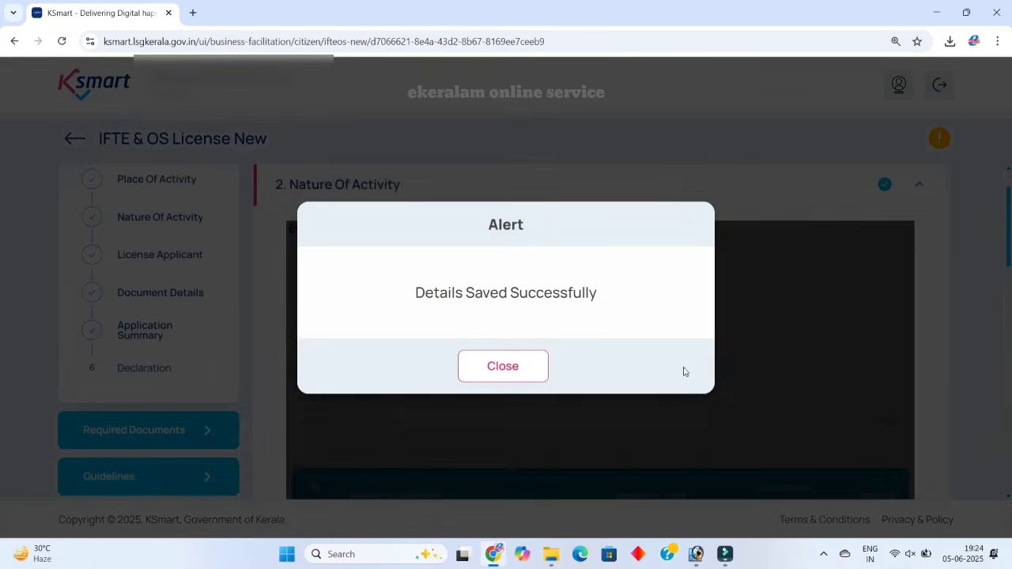
pyautogui.click(525, 378)
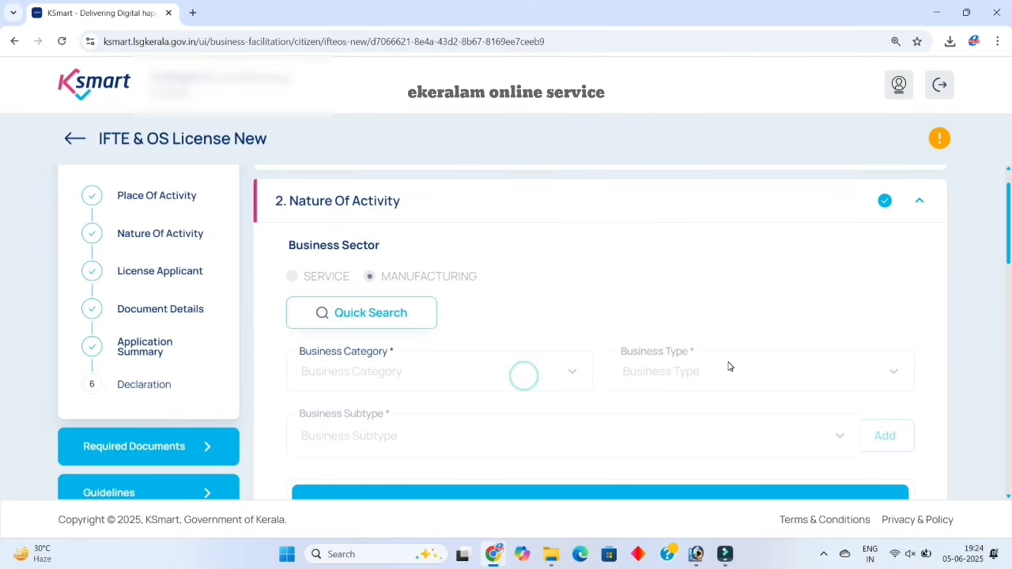
# Re-save the Nature of Activity and License Applicant details.
pyautogui.scroll(-2, 729, 366)
pyautogui.scroll(-5, 730, 369)
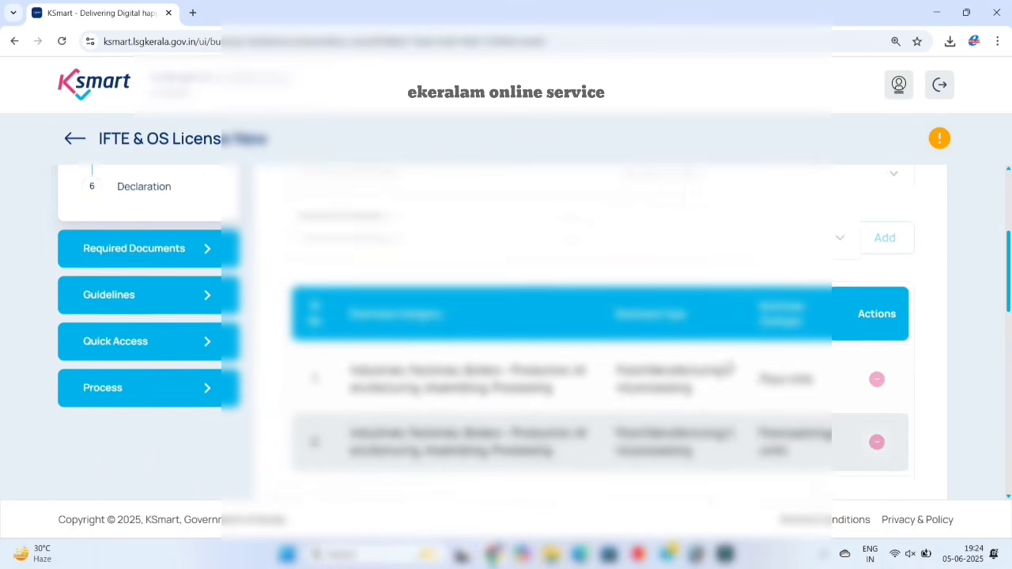
pyautogui.scroll(-1, 730, 368)
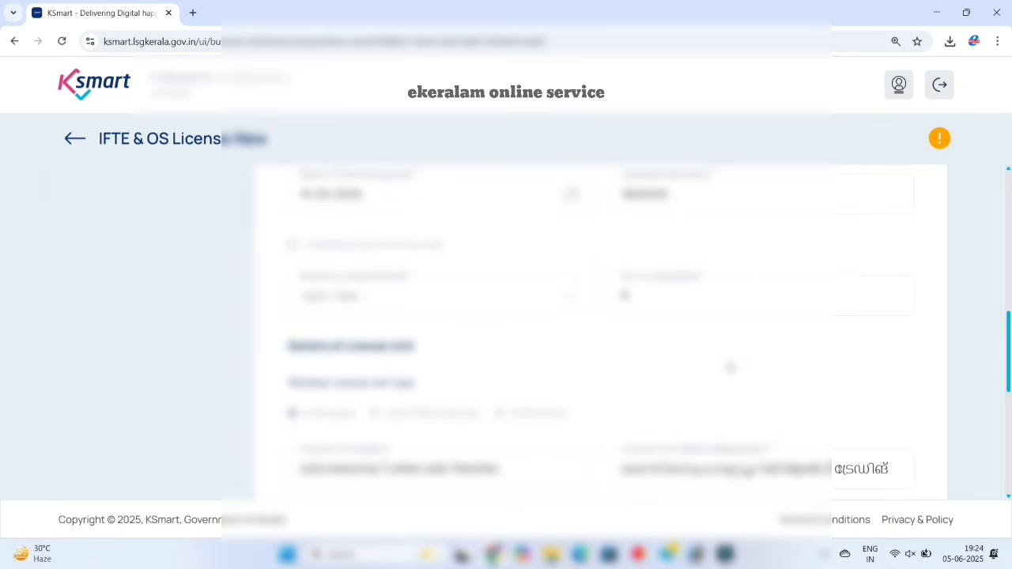
pyautogui.scroll(-4, 730, 367)
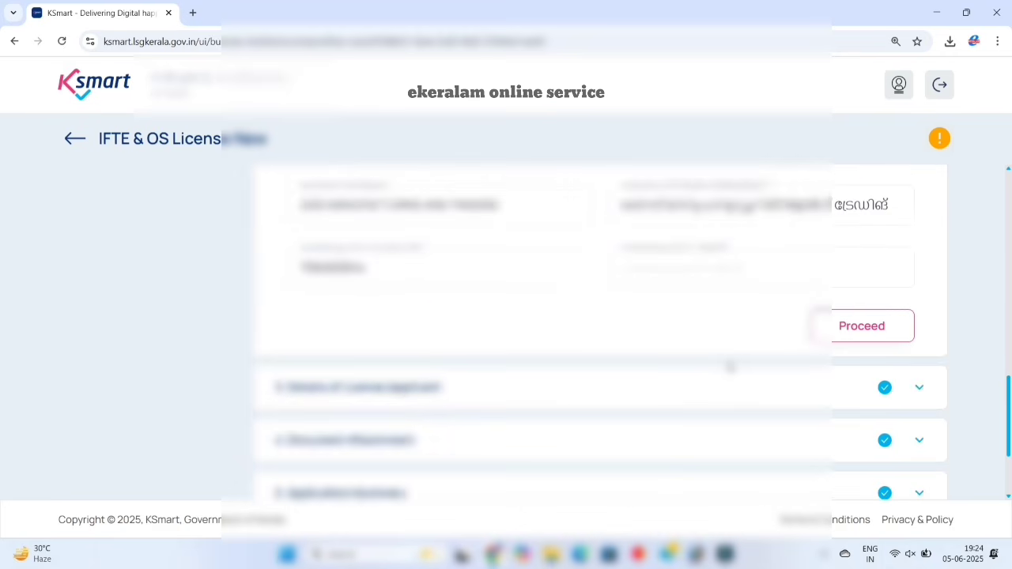
pyautogui.click(832, 333)
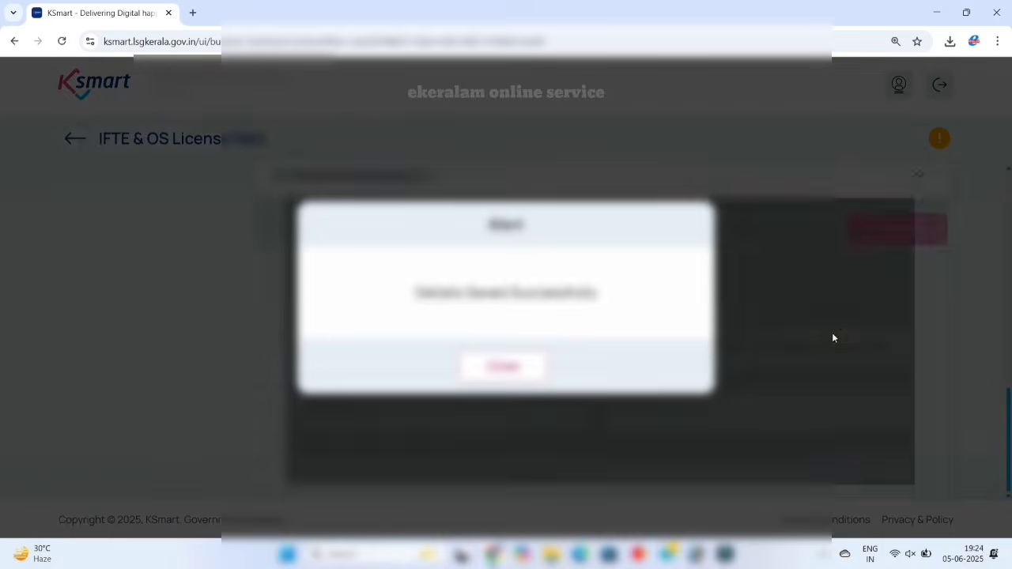
pyautogui.click(535, 371)
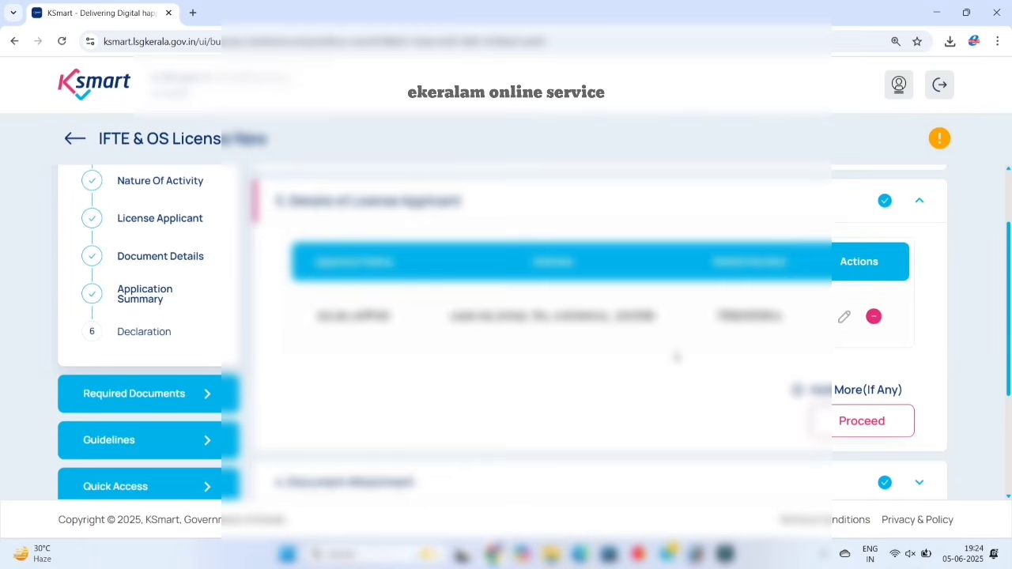
pyautogui.scroll(-1, 676, 357)
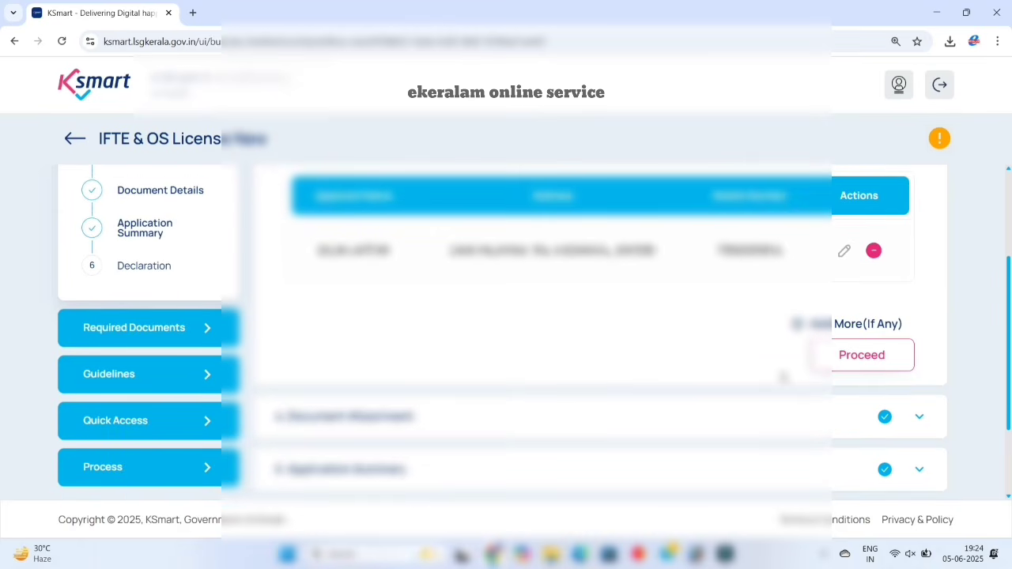
pyautogui.click(847, 363)
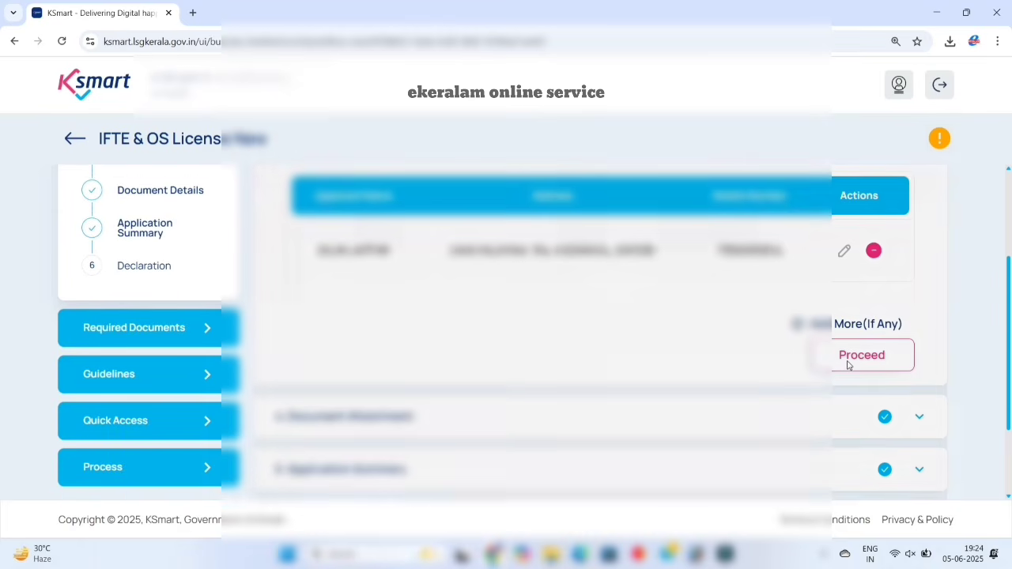
# Upload the replacement PDF document and save the attachments.
pyautogui.click(521, 374)
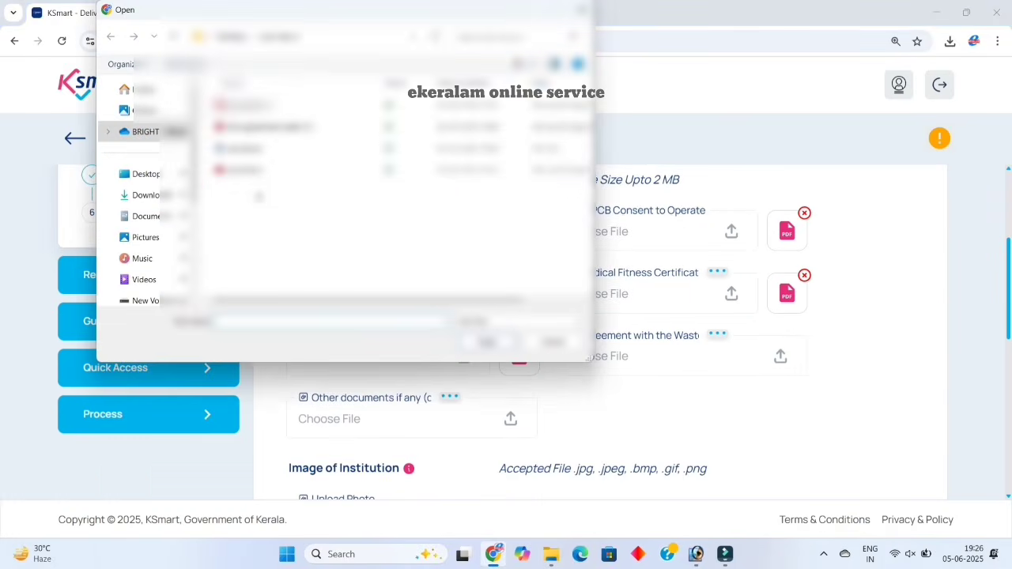
pyautogui.click(255, 171)
pyautogui.click(475, 344)
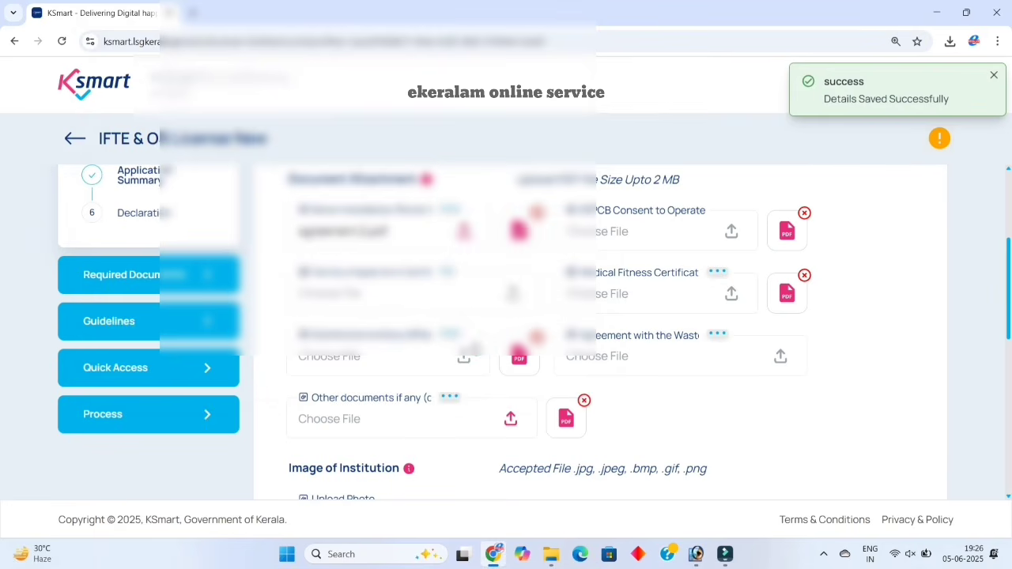
pyautogui.scroll(-10, 473, 348)
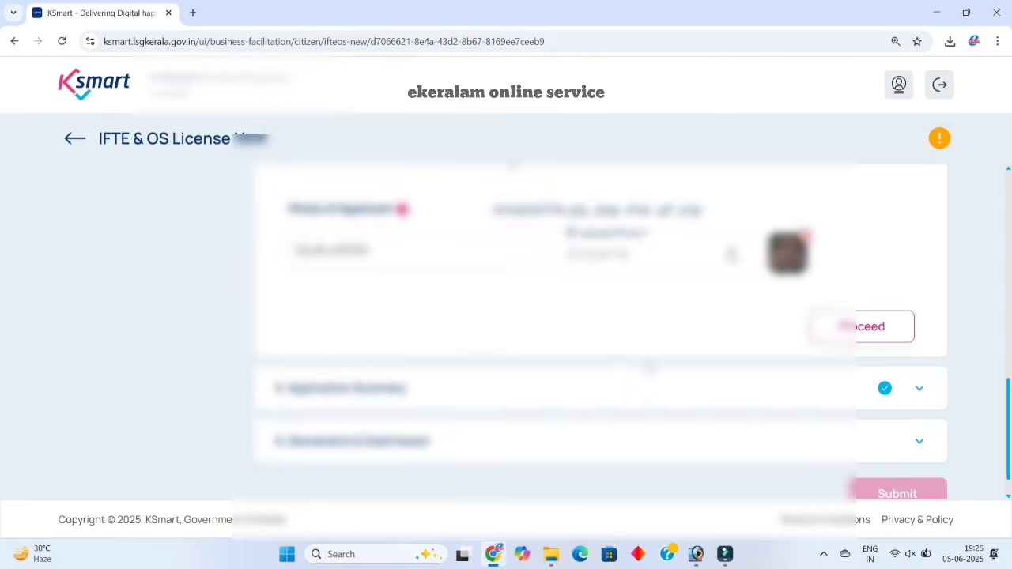
pyautogui.click(835, 339)
# Review the application summary, continue to the declaration and submit the corrected application.
pyautogui.scroll(-3, 736, 363)
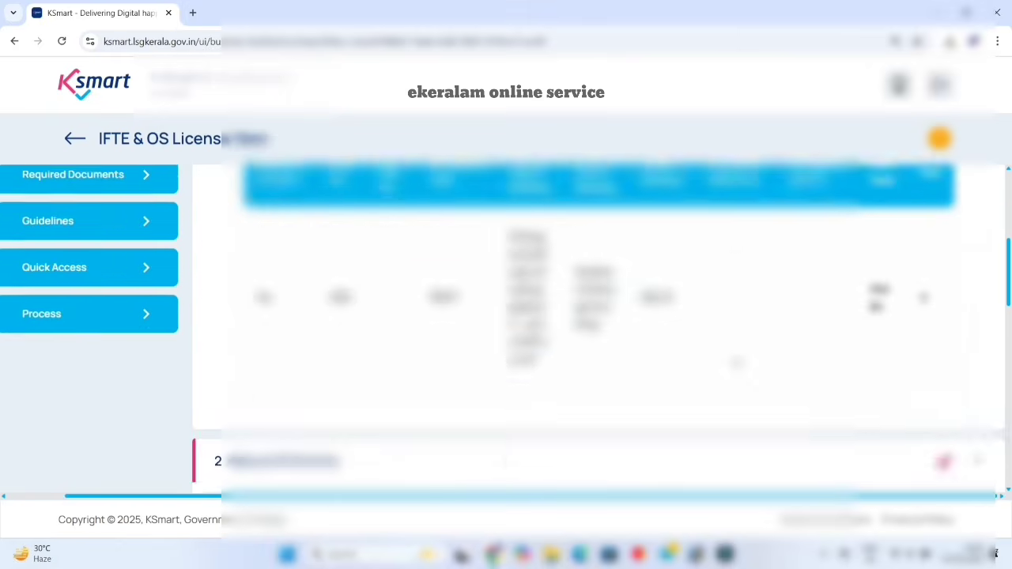
pyautogui.scroll(-3, 736, 362)
pyautogui.scroll(-6, 736, 363)
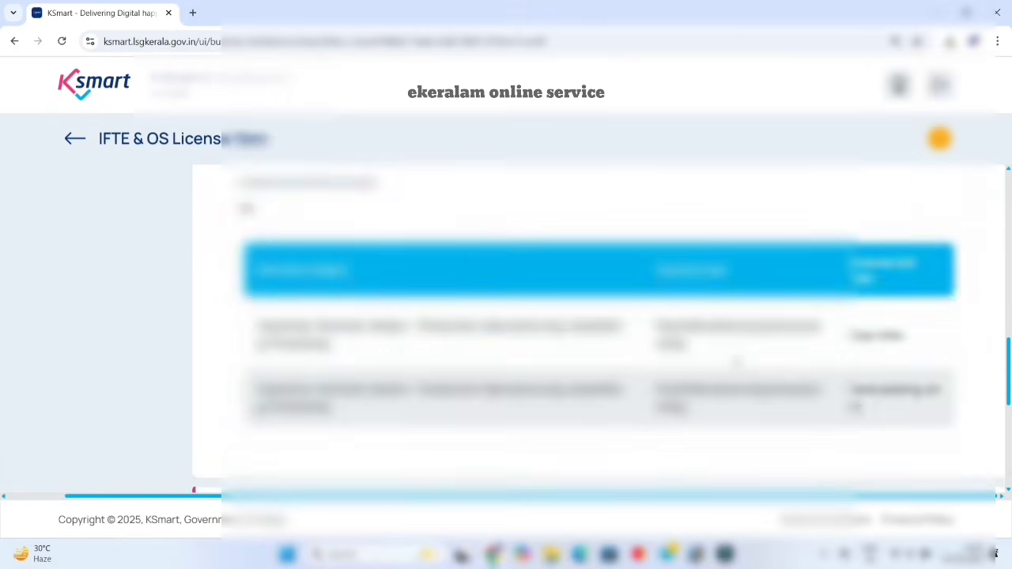
pyautogui.scroll(-5, 737, 363)
pyautogui.scroll(6, 737, 363)
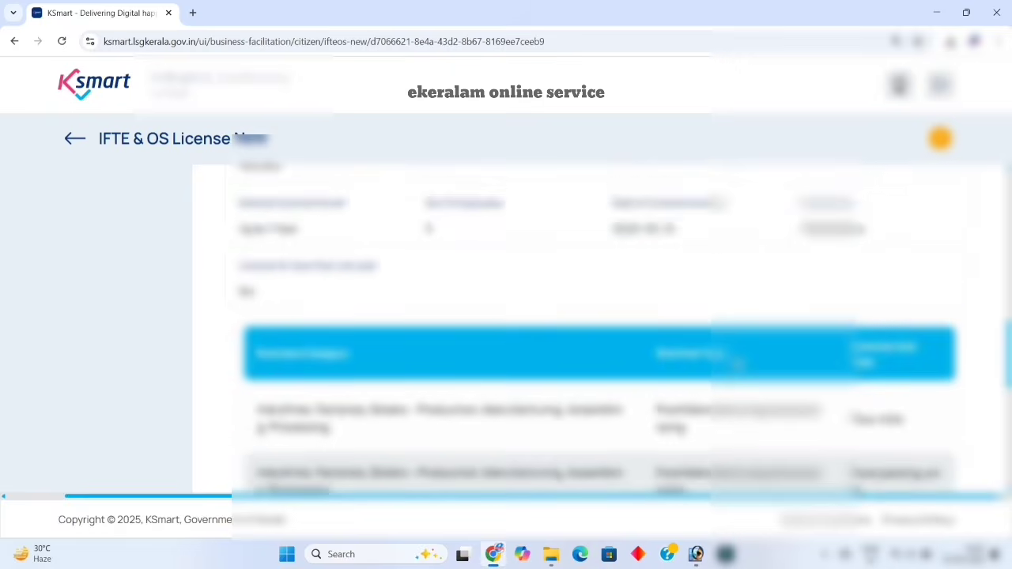
pyautogui.scroll(1, 737, 363)
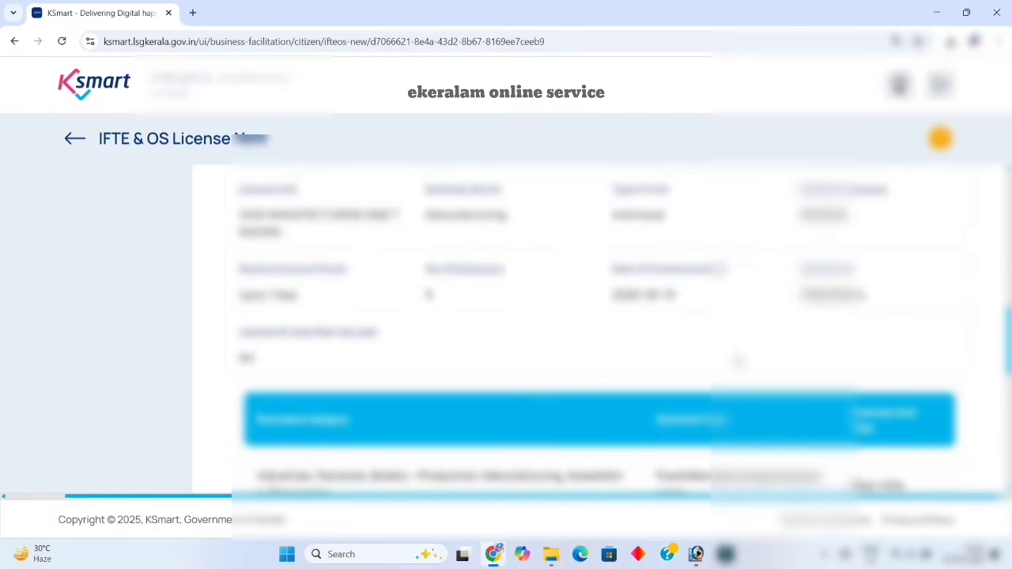
pyautogui.scroll(-3, 736, 361)
pyautogui.scroll(3, 737, 361)
pyautogui.scroll(-6, 737, 360)
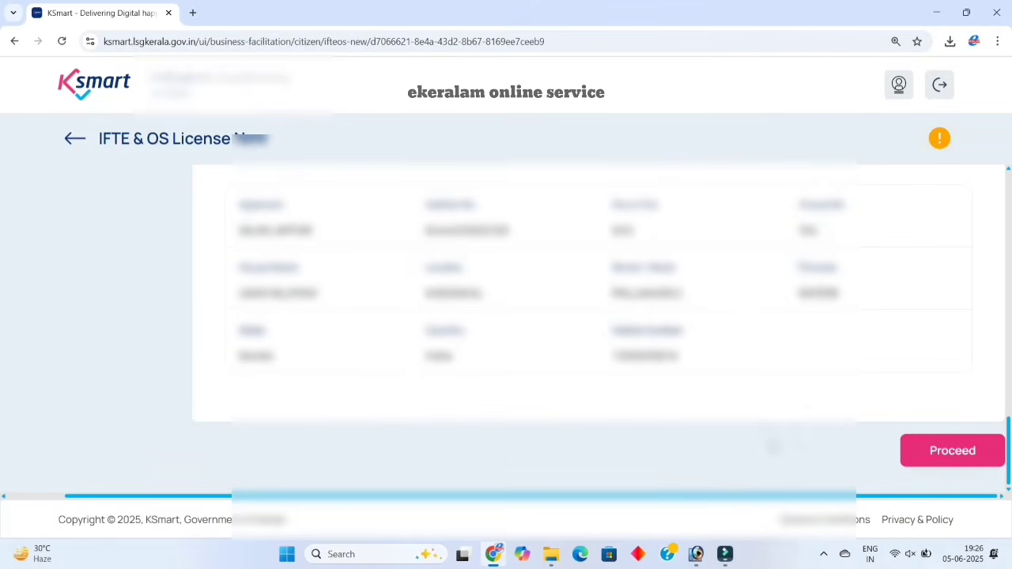
pyautogui.click(920, 462)
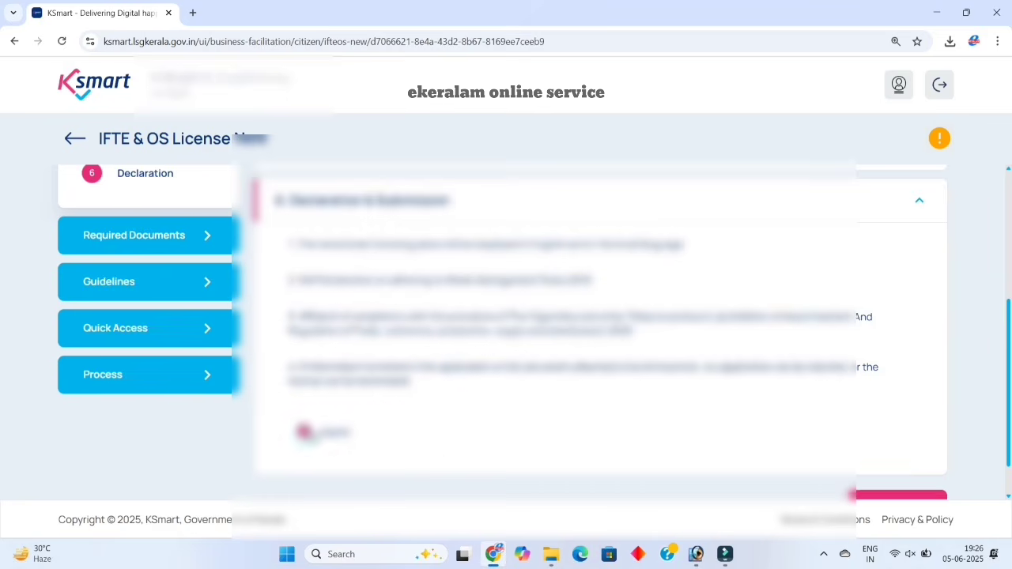
pyautogui.scroll(-1, 684, 420)
pyautogui.click(883, 460)
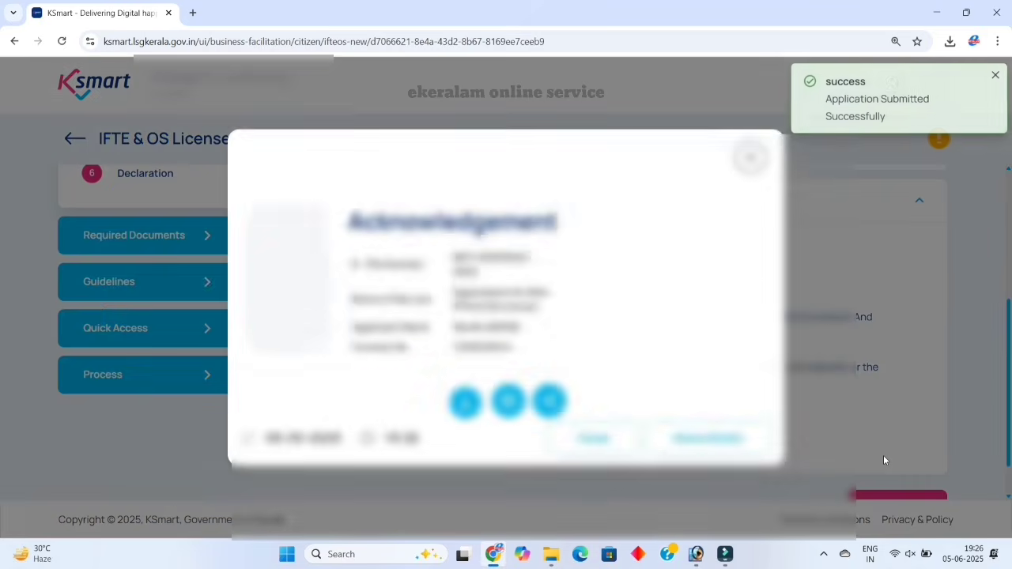